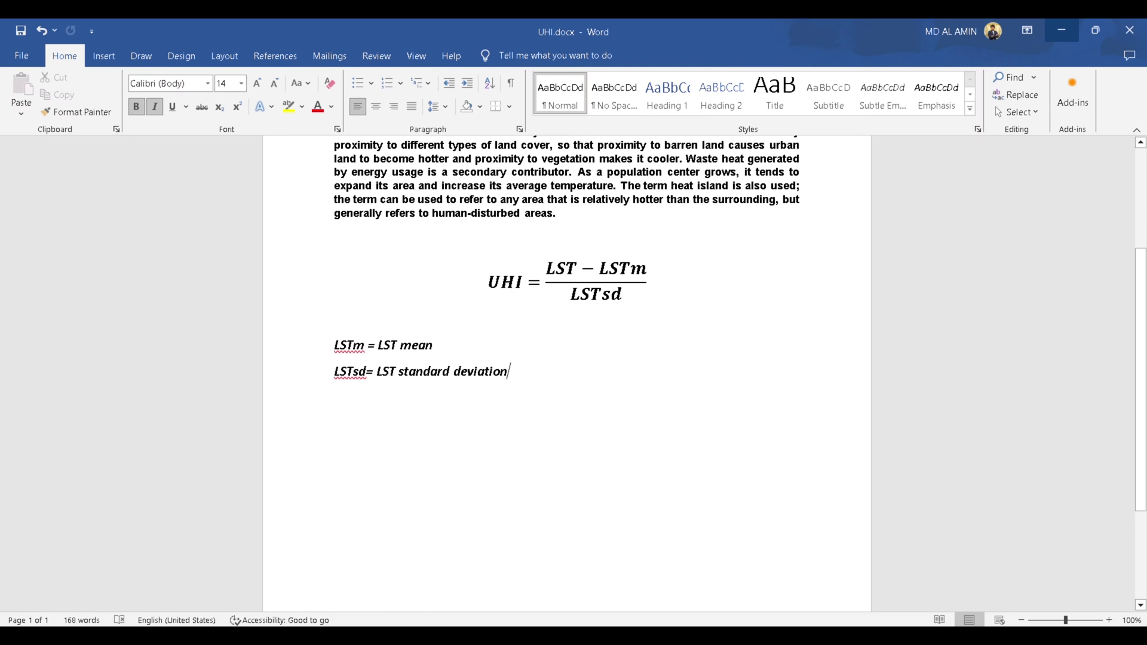
# - Extend the left side of the UHI equation so that it reads "UHI Index"
pyautogui.scroll(4, 633, 428)
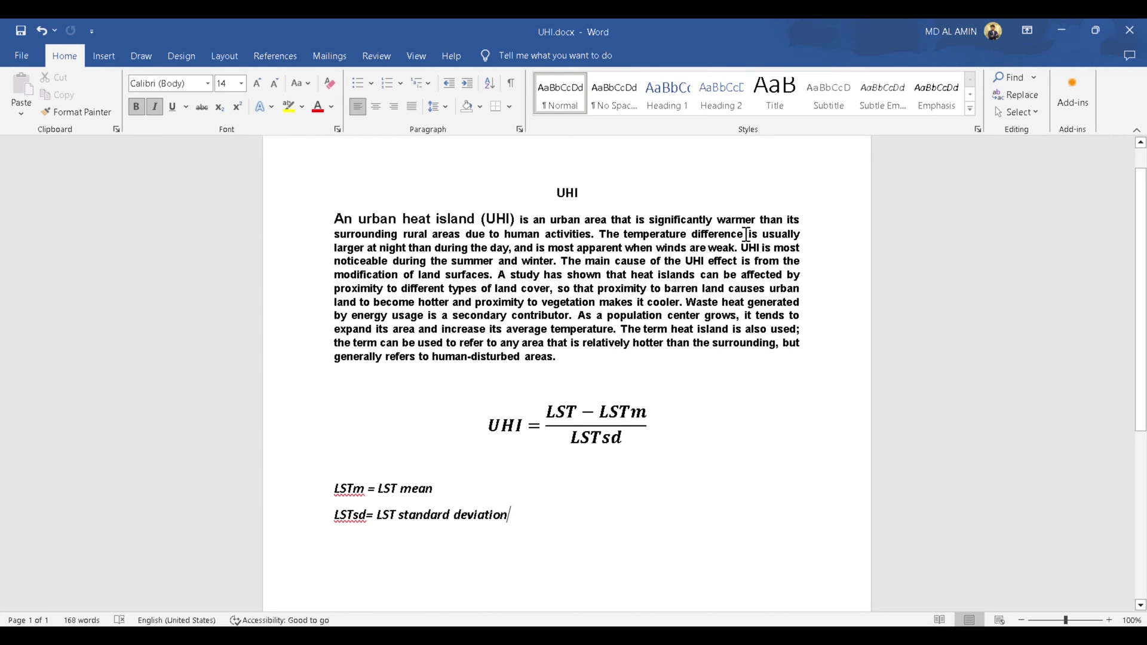
pyautogui.click(524, 427)
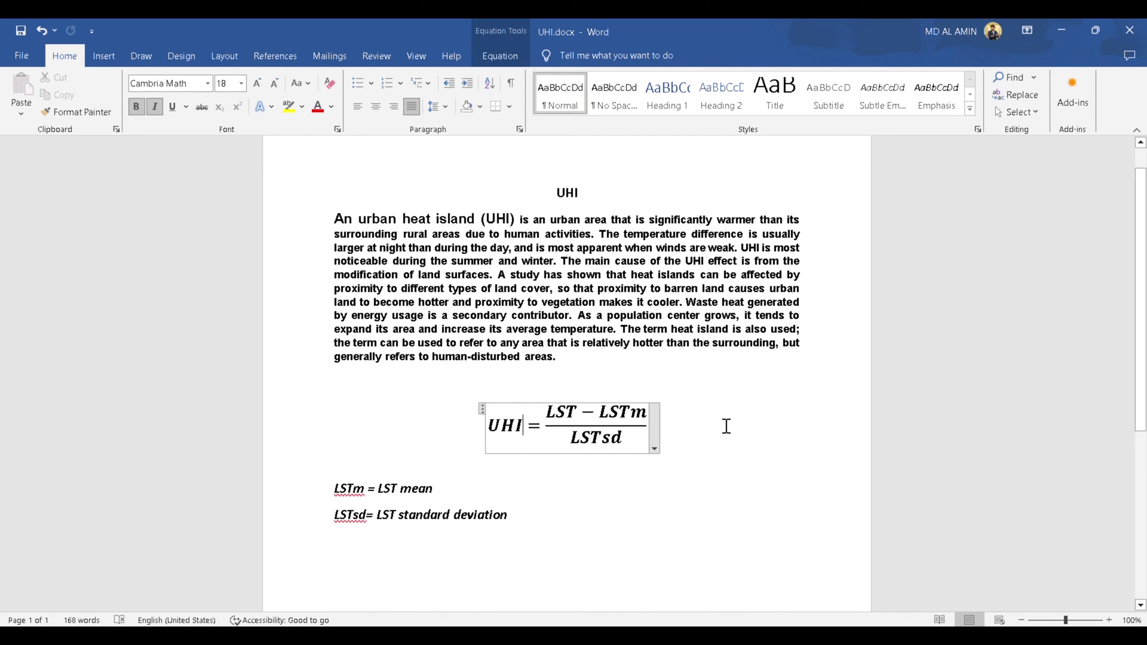
pyautogui.write('i')
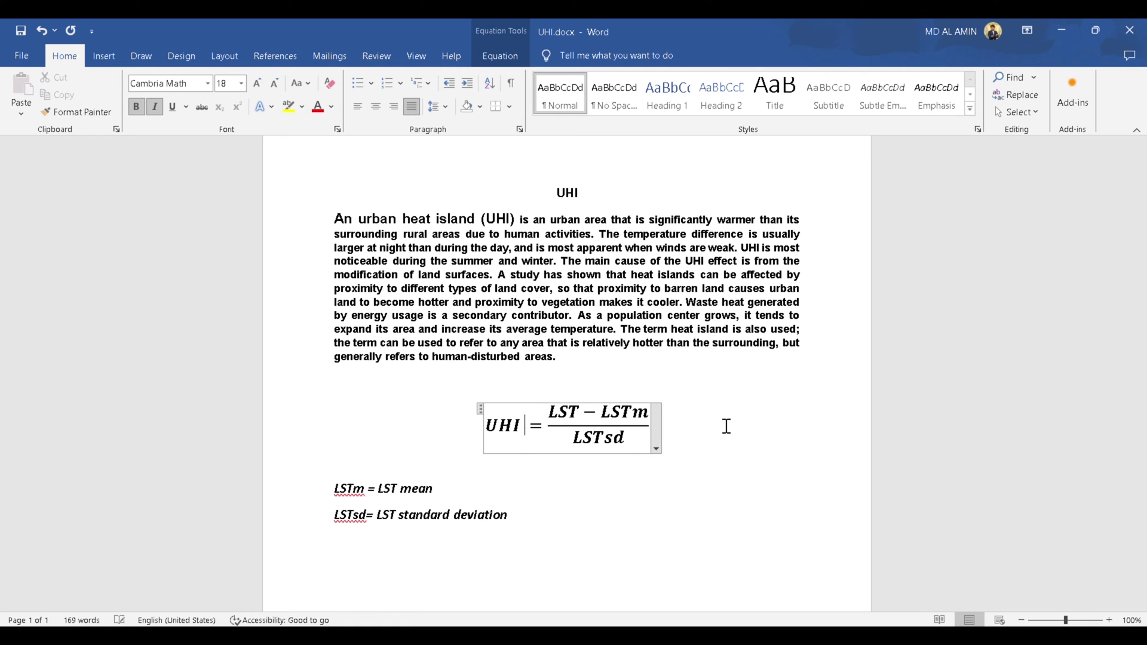
pyautogui.press('BackSpace')
pyautogui.write('Index')
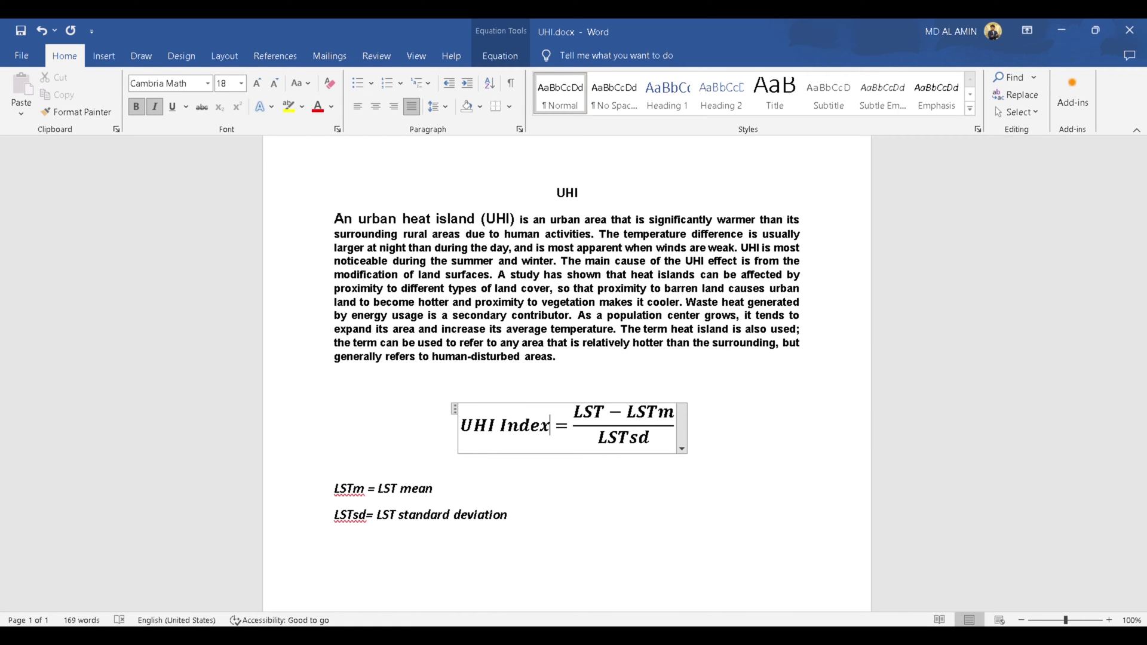
pyautogui.click(714, 440)
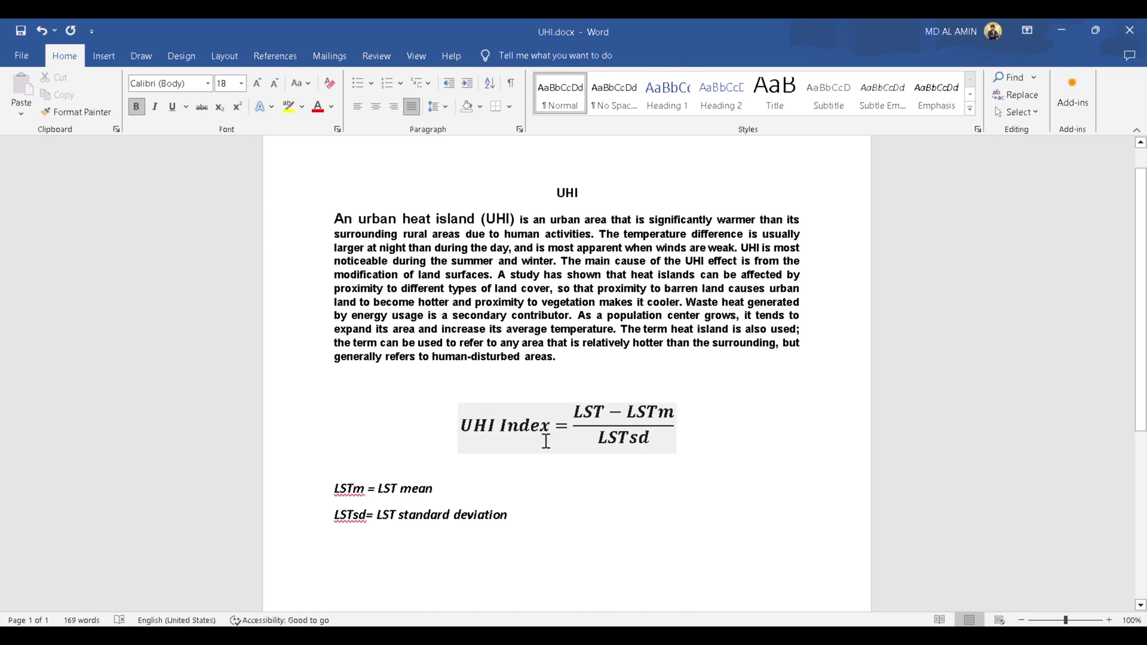
# - Add "or UHII" after "UHI Index" on the left side of the equation
pyautogui.click(551, 423)
pyautogui.write('o')
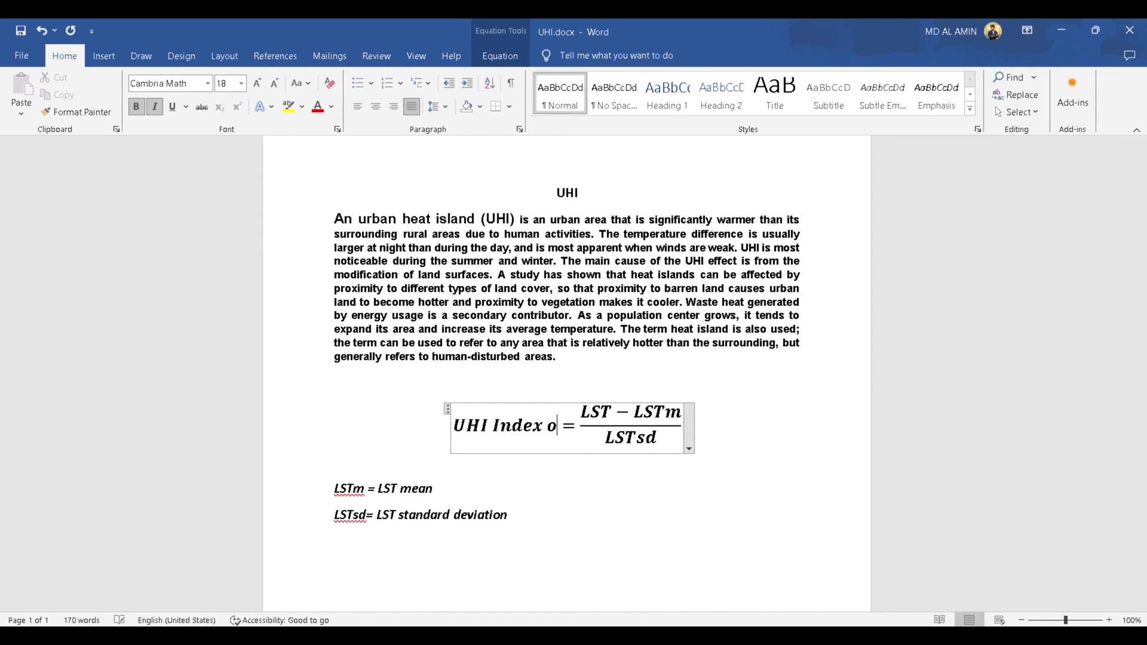
pyautogui.write('r')
pyautogui.press('BackSpace')
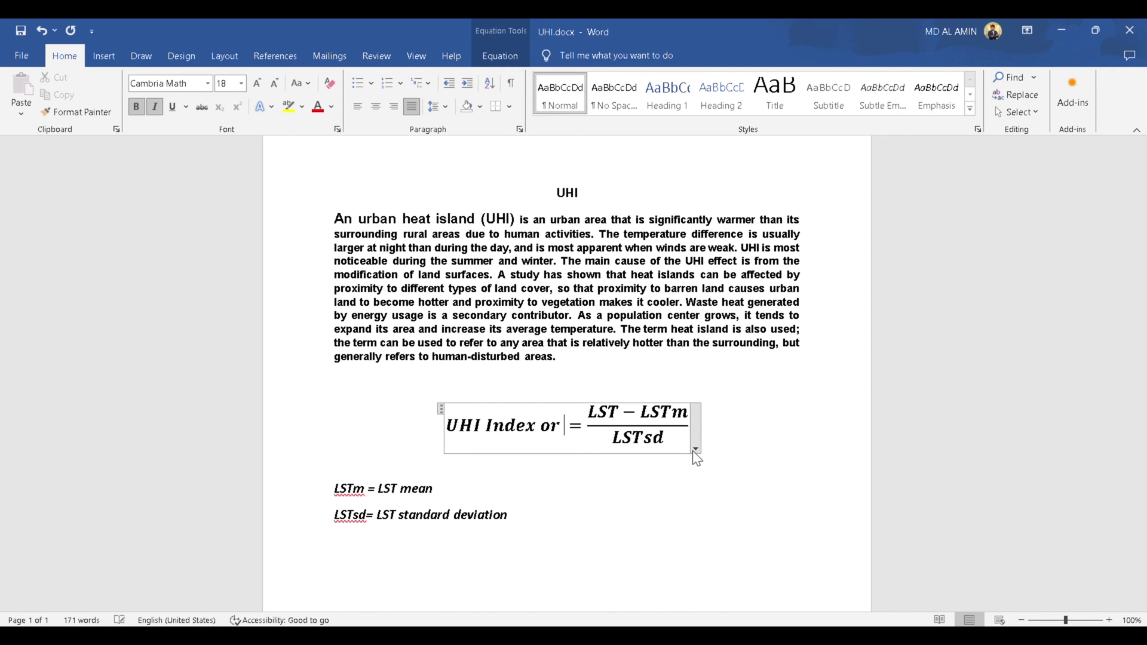
pyautogui.write('UH')
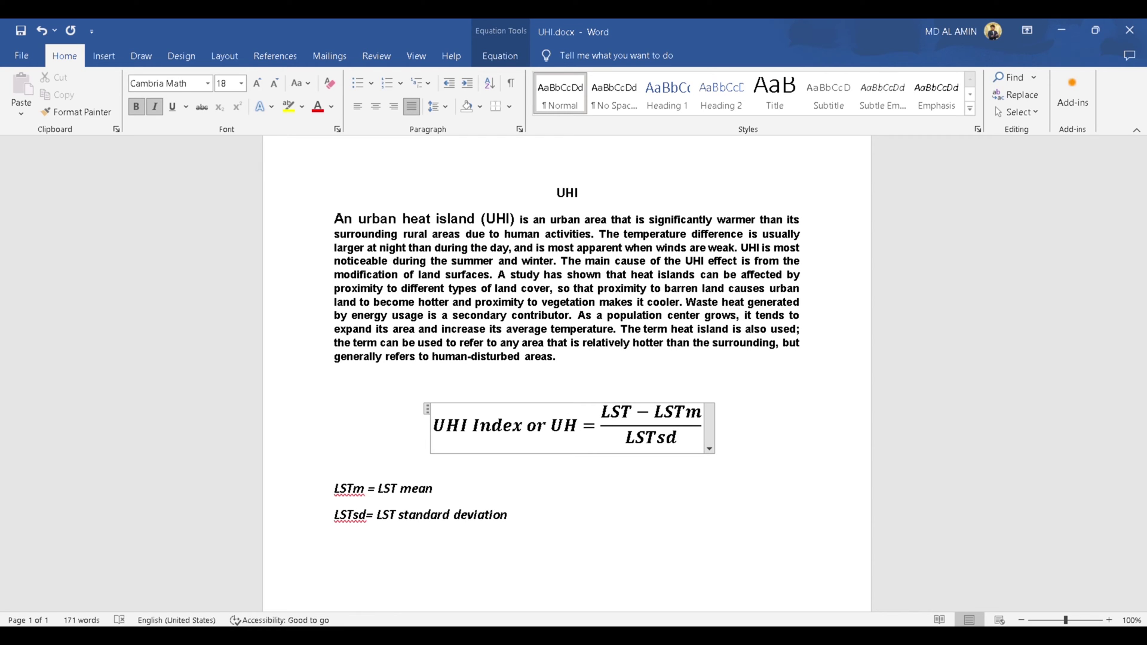
pyautogui.write('II')
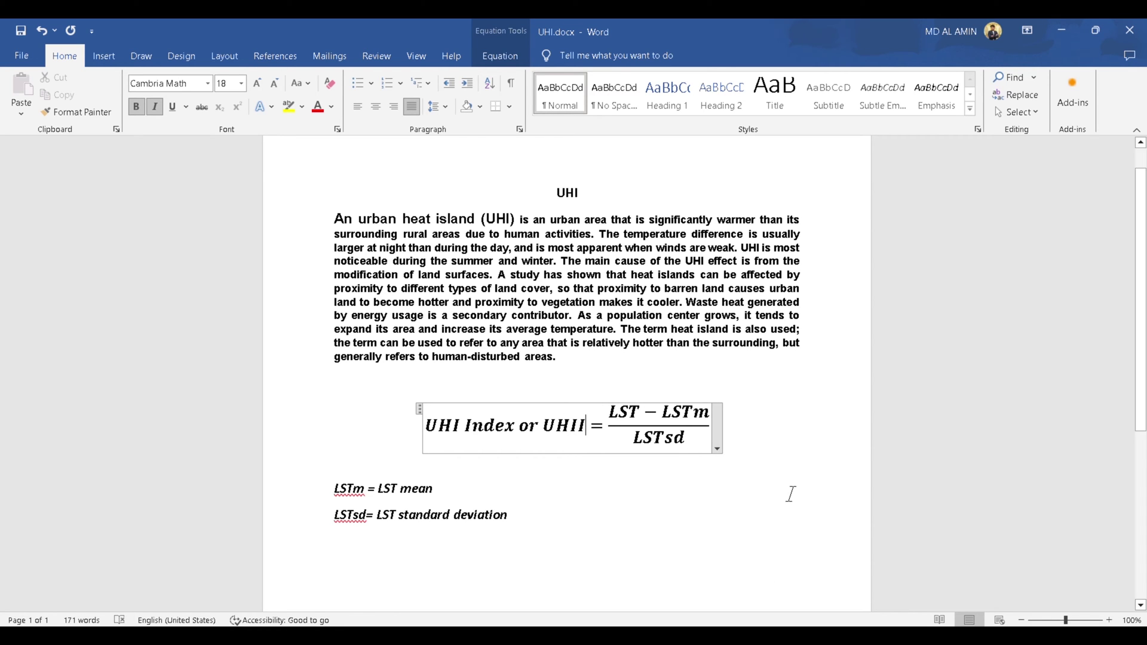
pyautogui.click(791, 494)
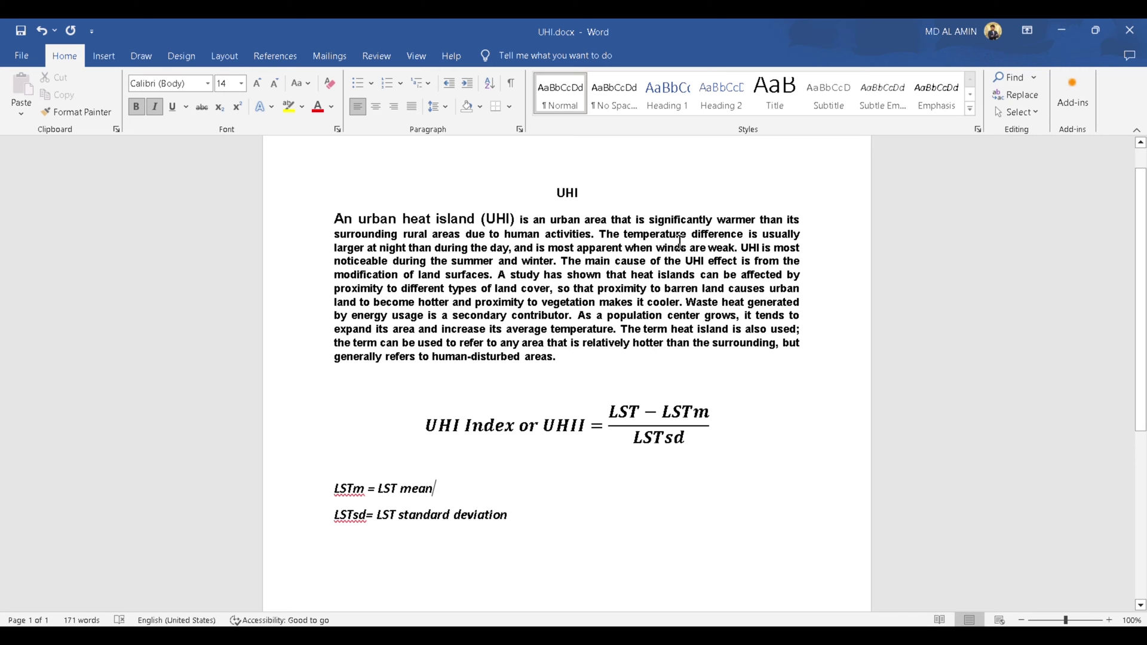
# - Switch to ArcMap and add the lst_dhaka raster from the LST DHAKA output folder, building pyramids with Nearest Neighbor resampling
pyautogui.click(578, 443)
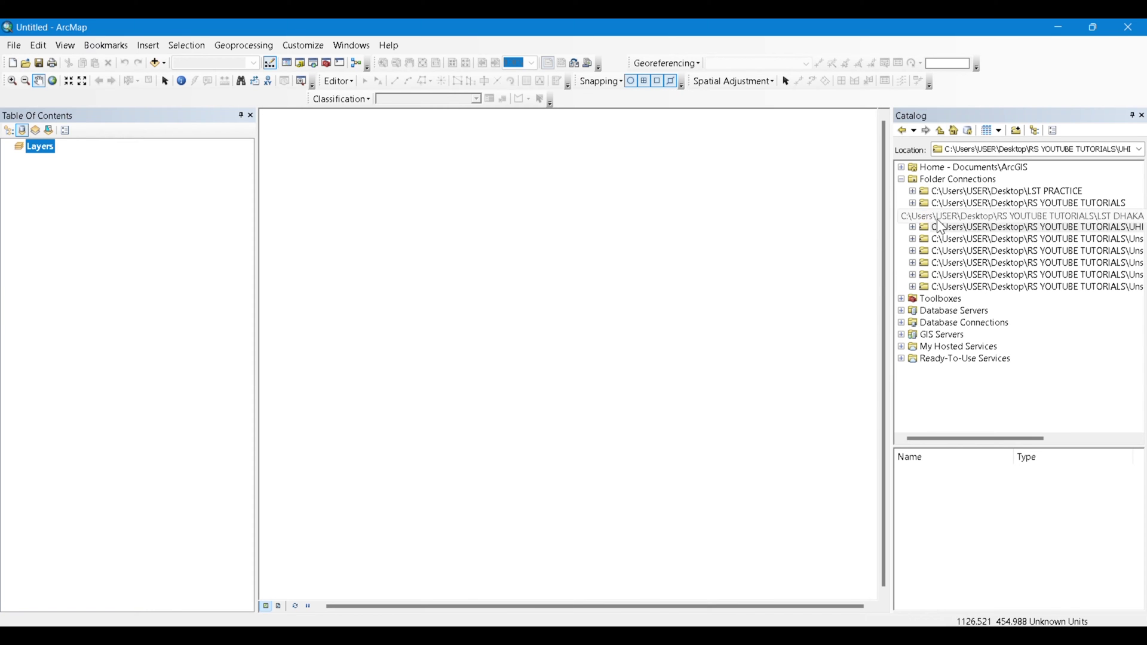
pyautogui.moveTo(962, 438)
pyautogui.mouseDown()
pyautogui.moveTo(986, 440)
pyautogui.moveTo(962, 439)
pyautogui.mouseUp()
pyautogui.click(912, 215)
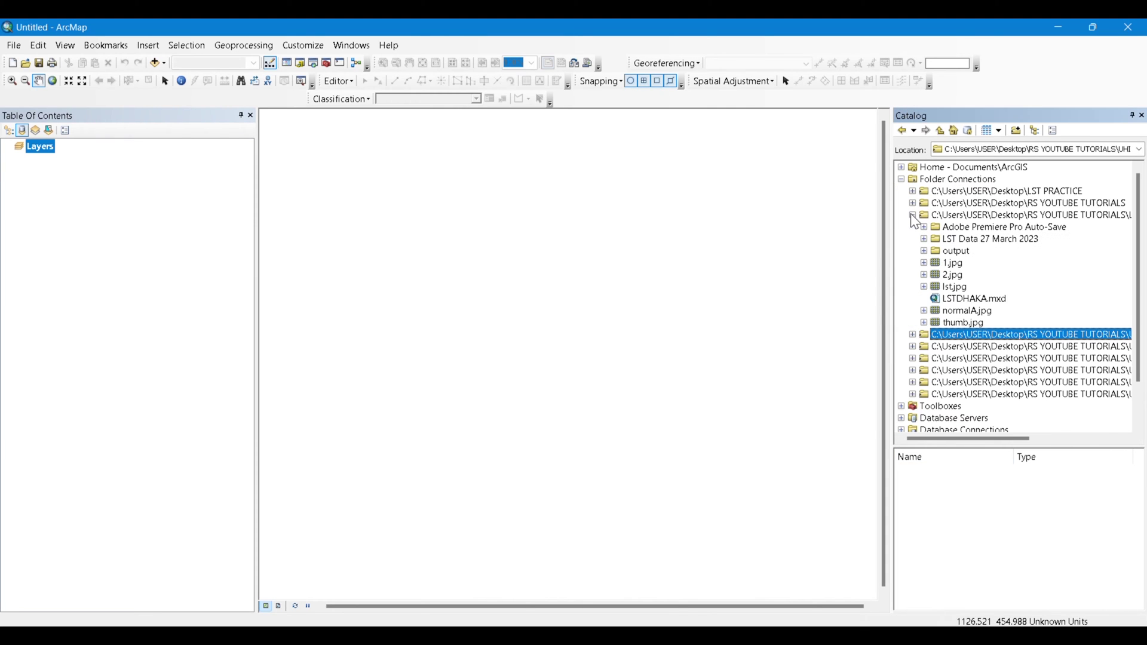
pyautogui.click(925, 251)
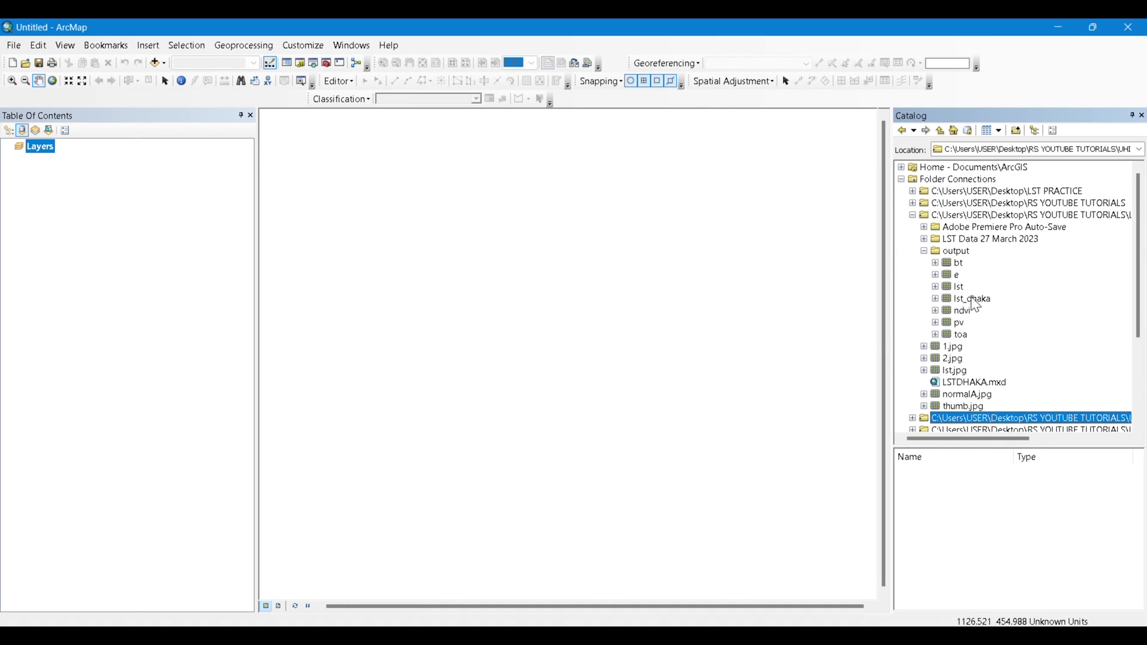
pyautogui.moveTo(970, 299); pyautogui.dragTo(655, 294)
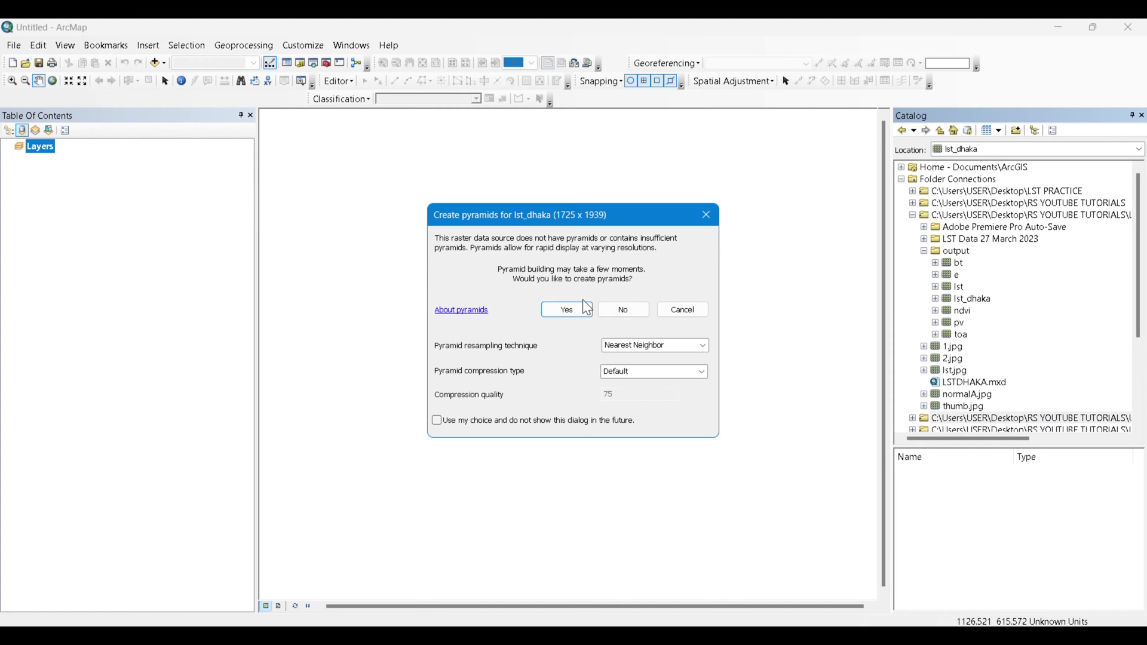
pyautogui.click(568, 311)
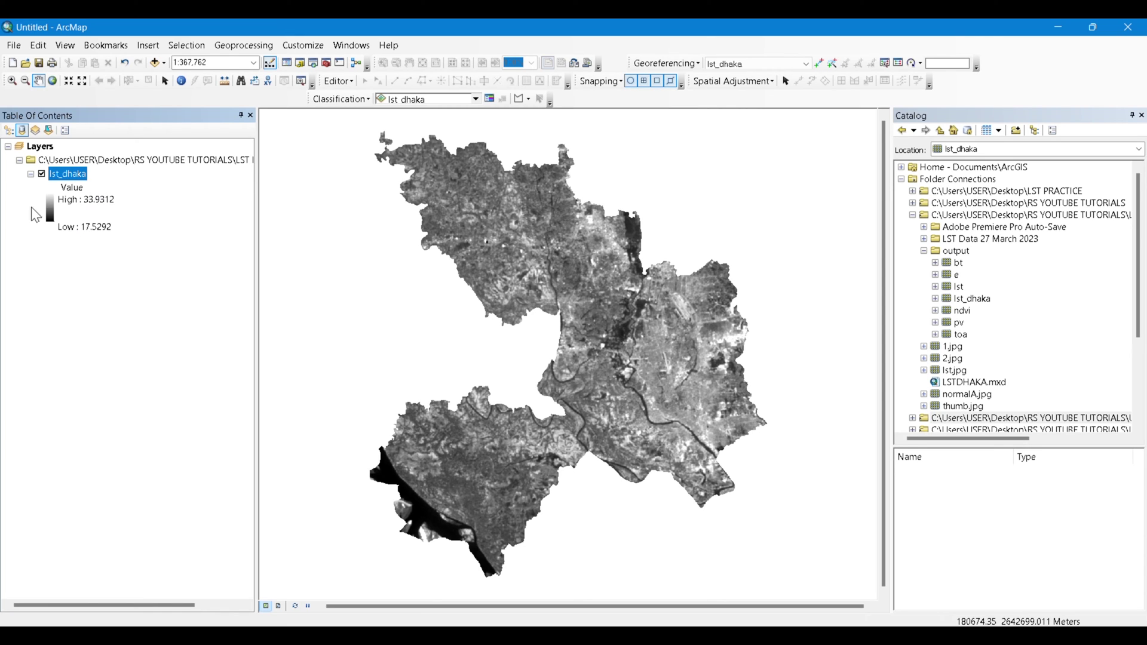
# - Apply the red-yellow-blue color ramp to the lst_dhaka layer and invert it so high values are red
pyautogui.click(51, 209)
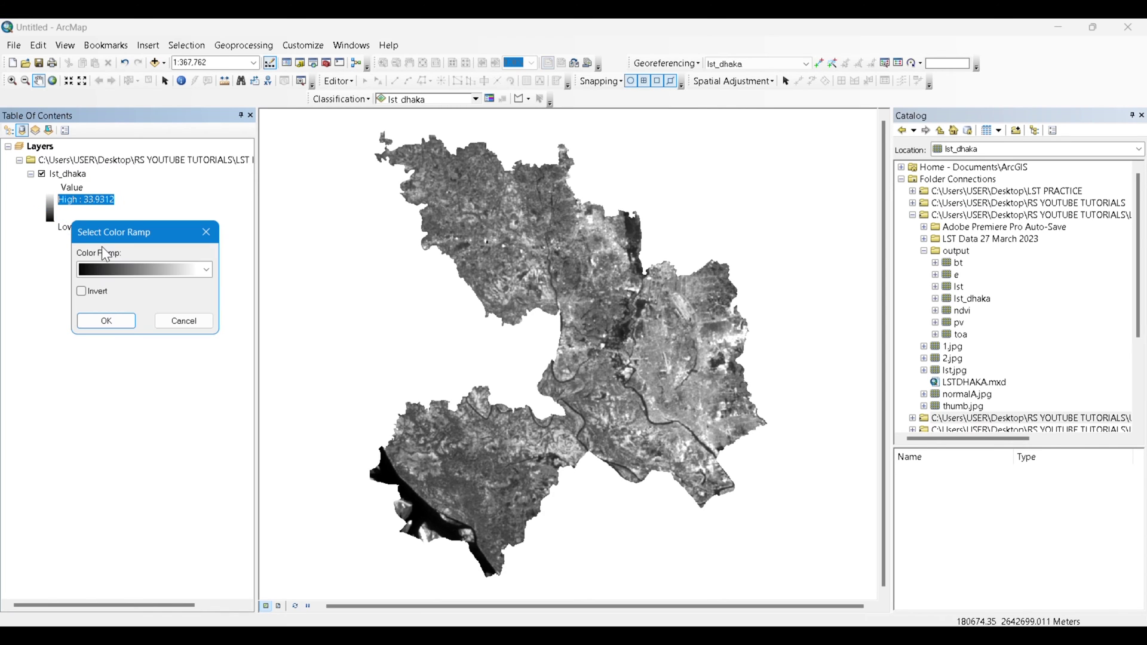
pyautogui.click(126, 266)
pyautogui.click(167, 310)
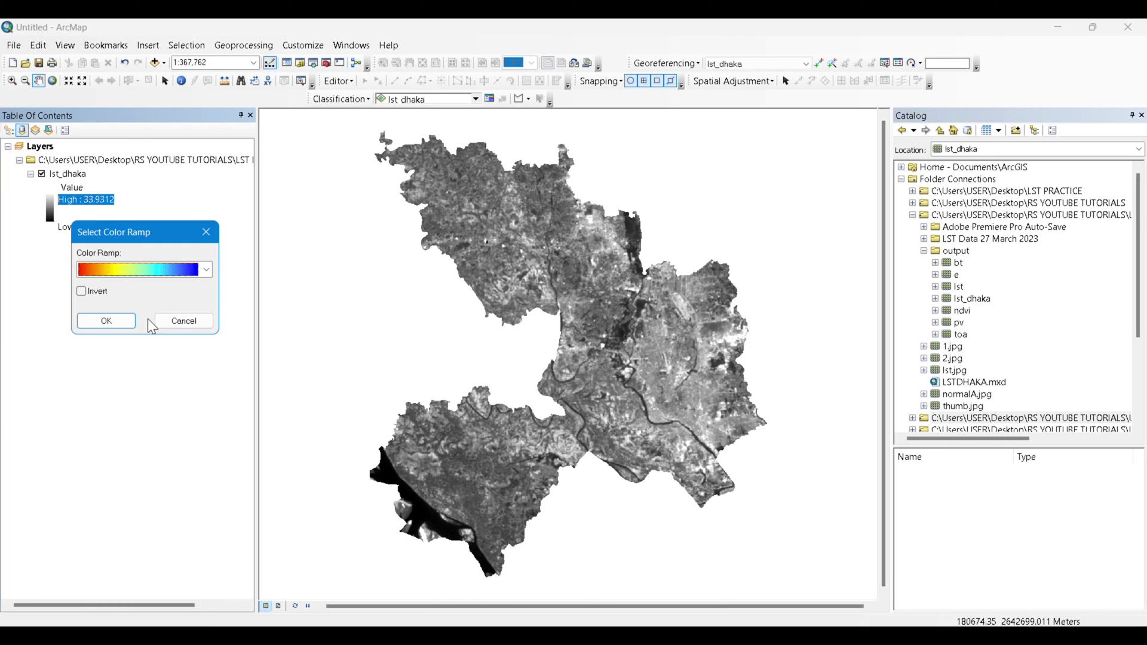
pyautogui.click(106, 322)
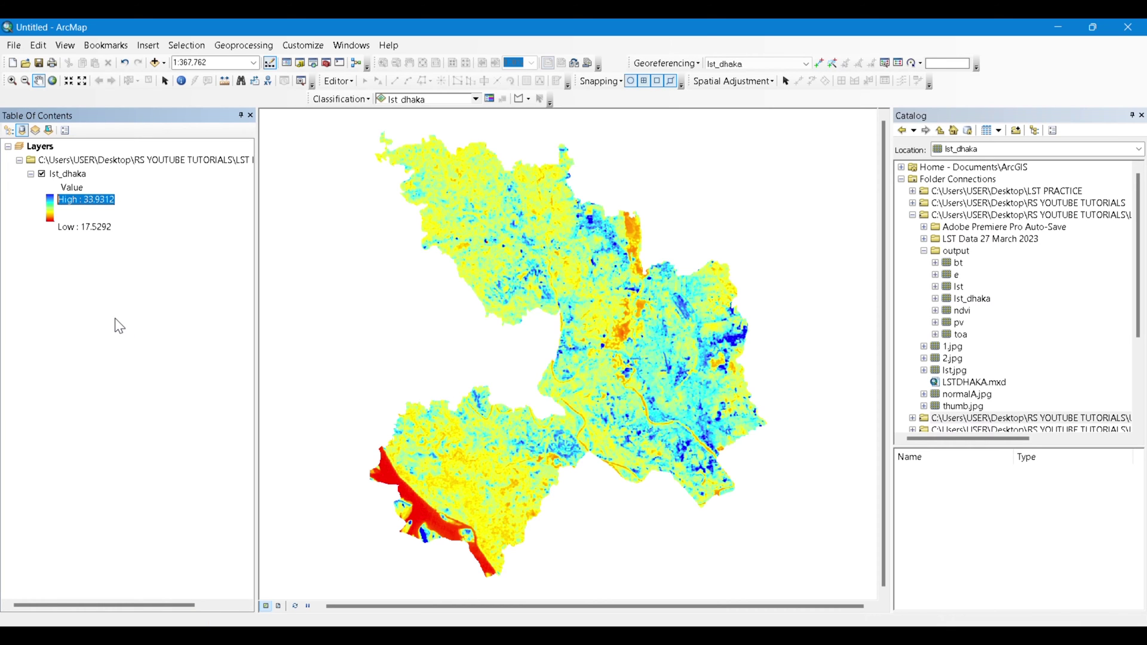
pyautogui.click(48, 211)
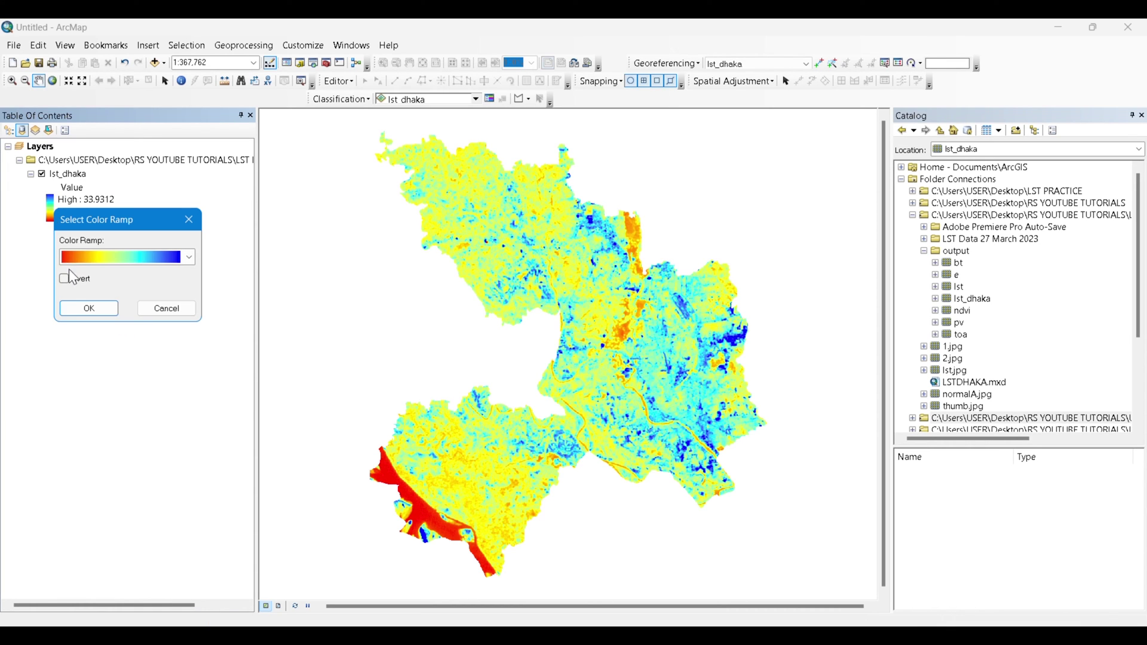
pyautogui.click(64, 279)
pyautogui.click(88, 309)
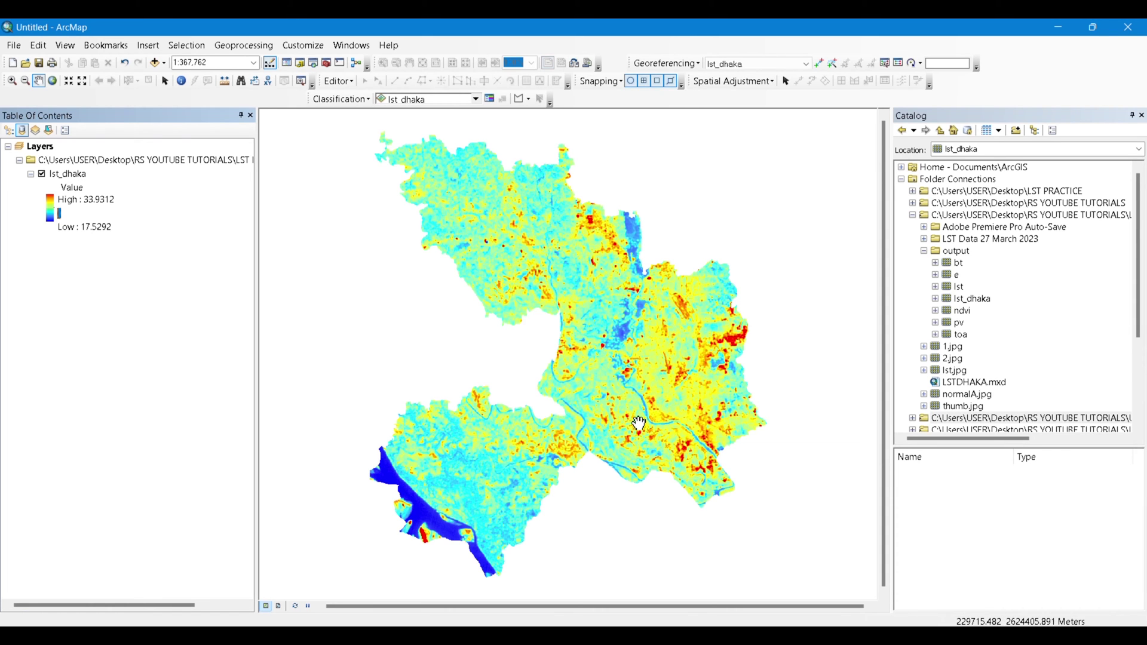
pyautogui.scroll(-8, 720, 338)
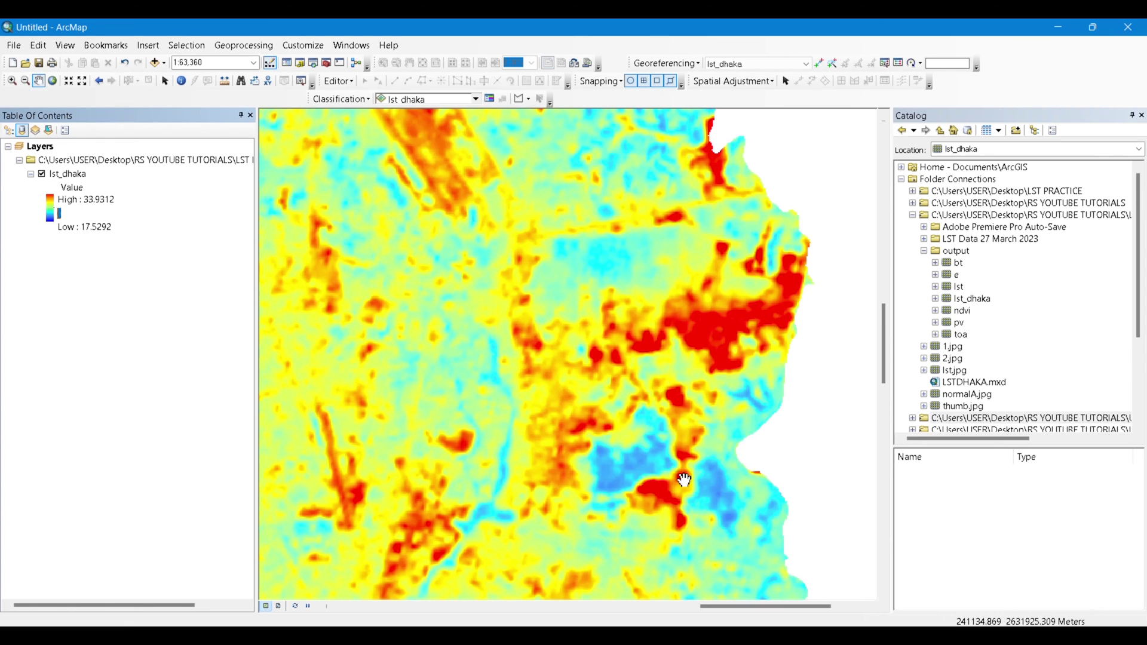
pyautogui.scroll(3, 436, 316)
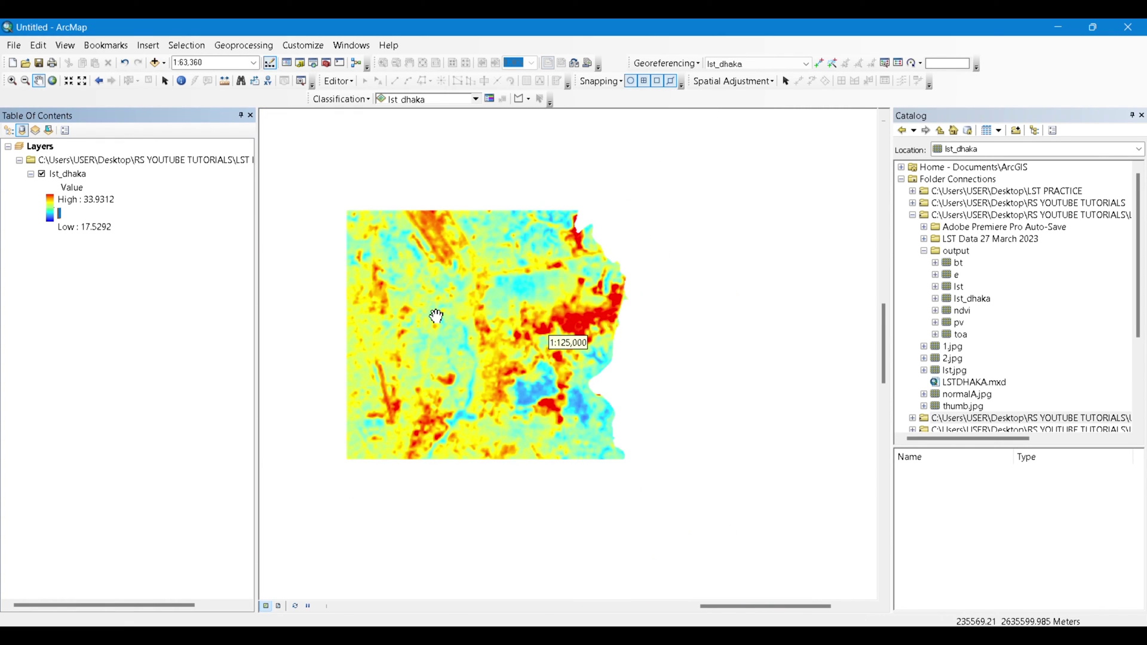
pyautogui.scroll(2, 435, 317)
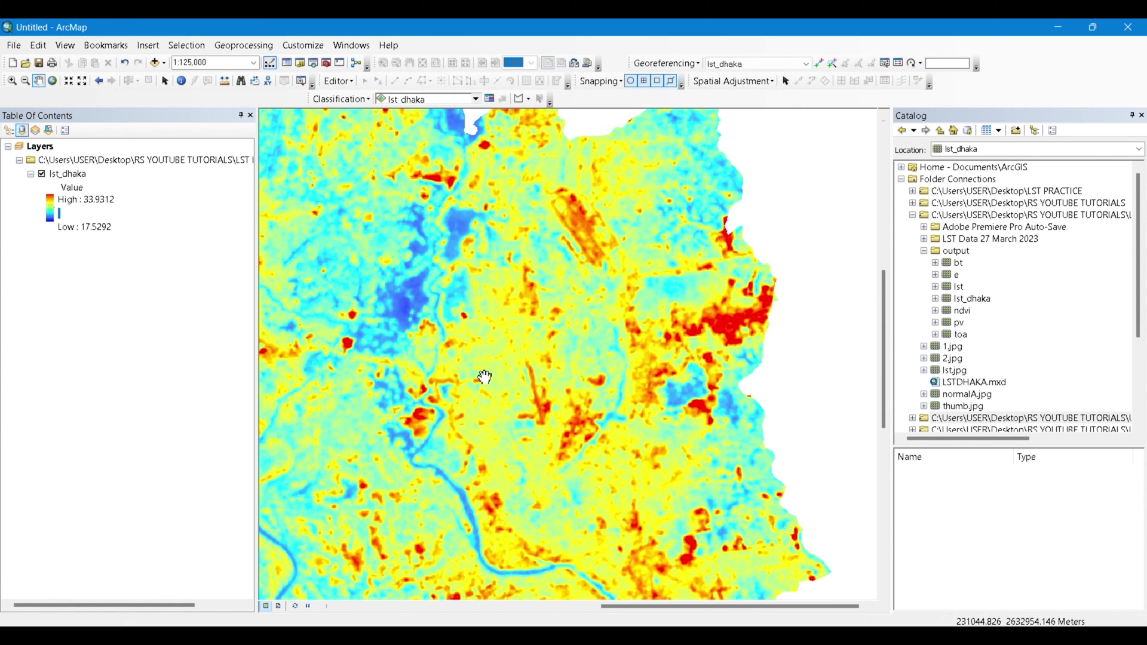
pyautogui.moveTo(437, 330); pyautogui.dragTo(515, 343)
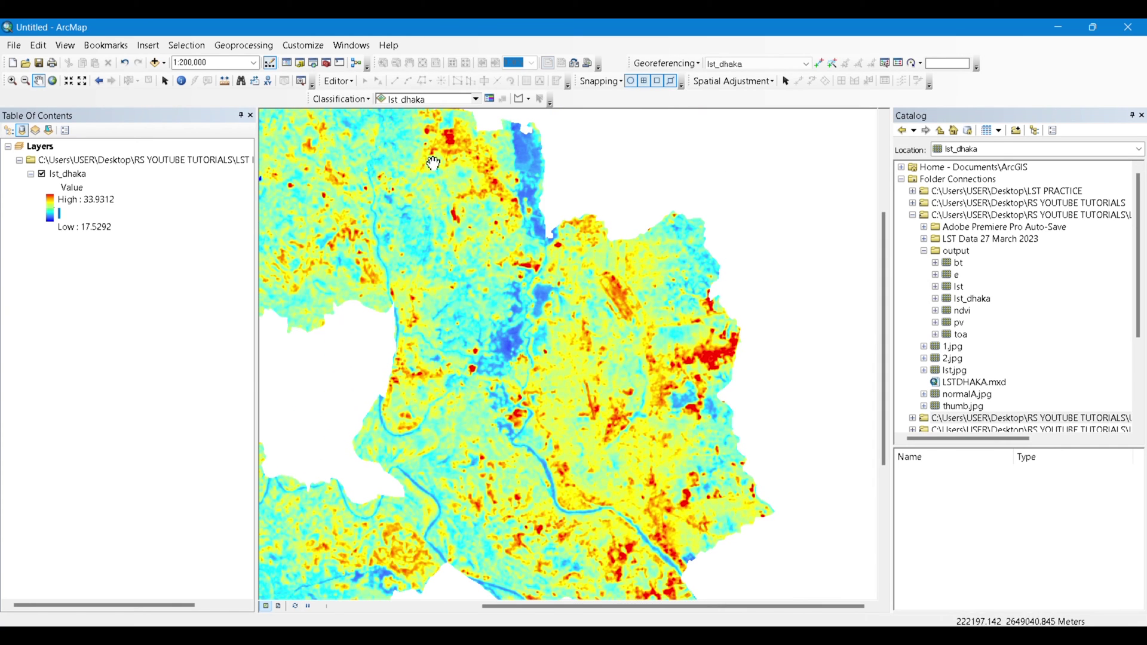
# - Search the local tools for "RASTER CALCULATOR" and open the Raster Calculator (Spatial Analyst) tool
pyautogui.click(313, 63)
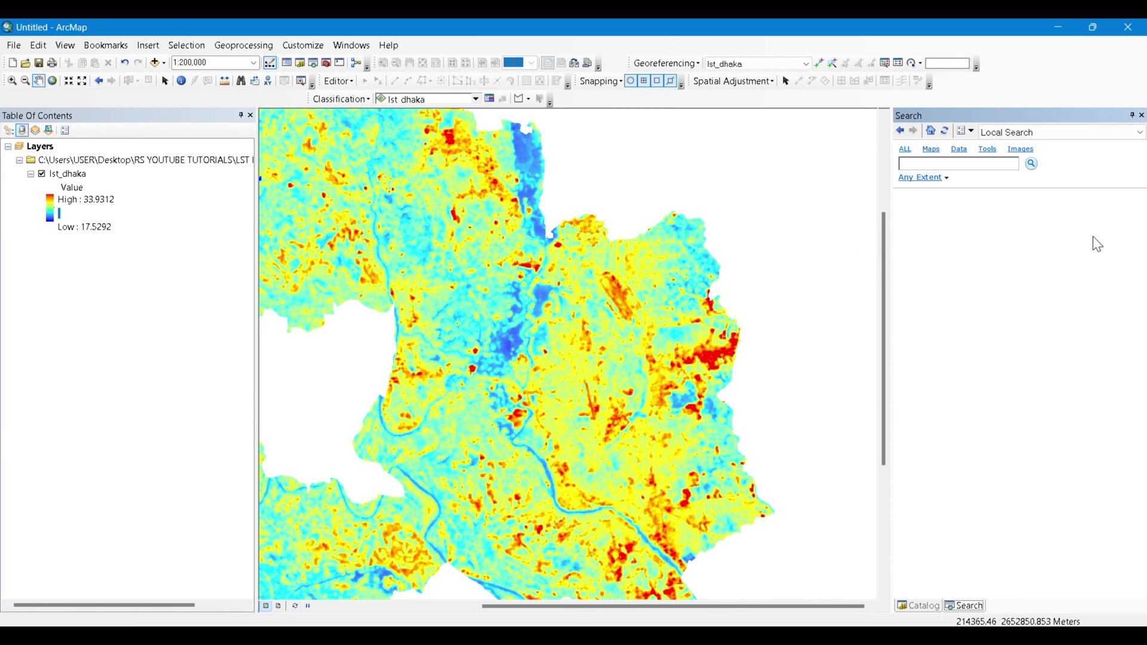
pyautogui.click(939, 165)
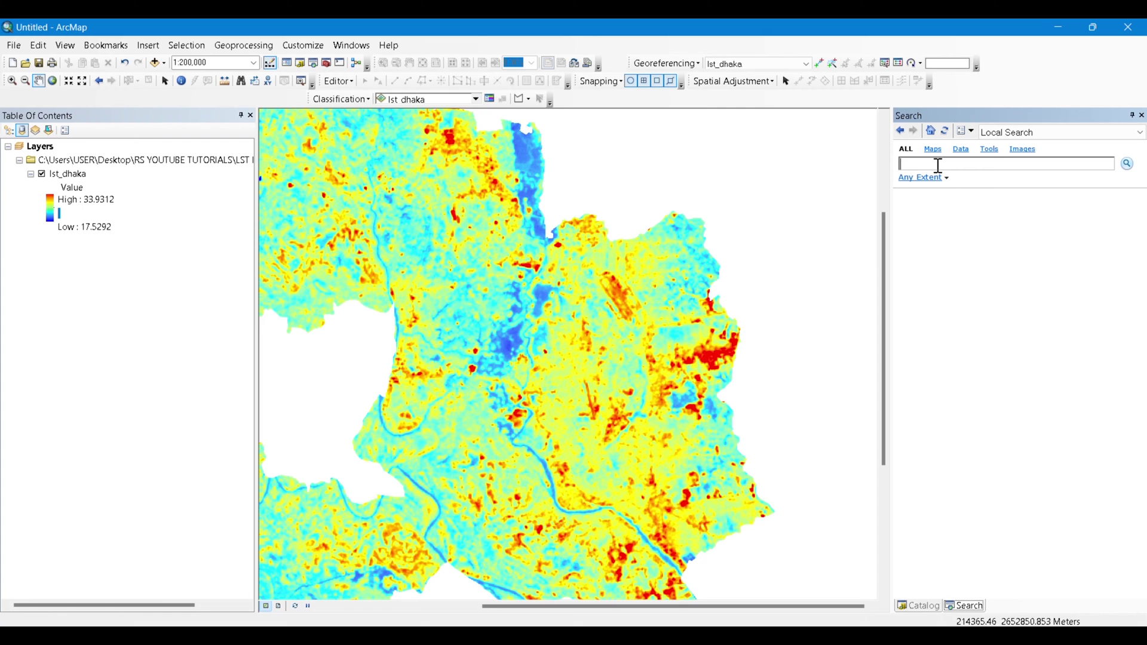
pyautogui.write('RASTER CALCULATOR')
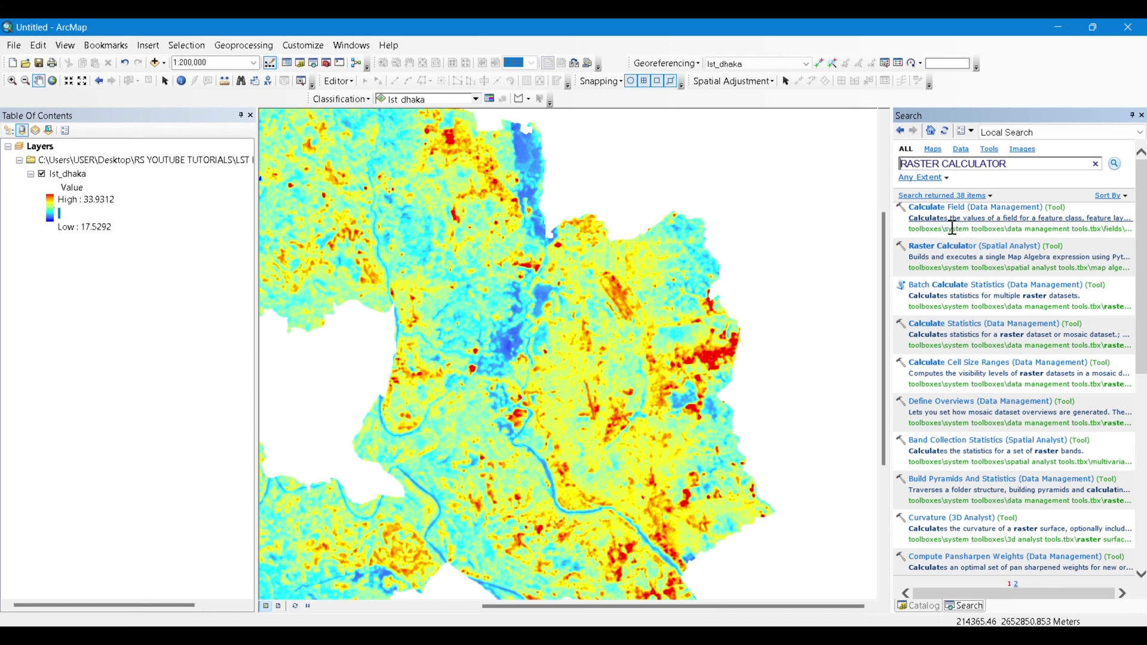
pyautogui.click(945, 245)
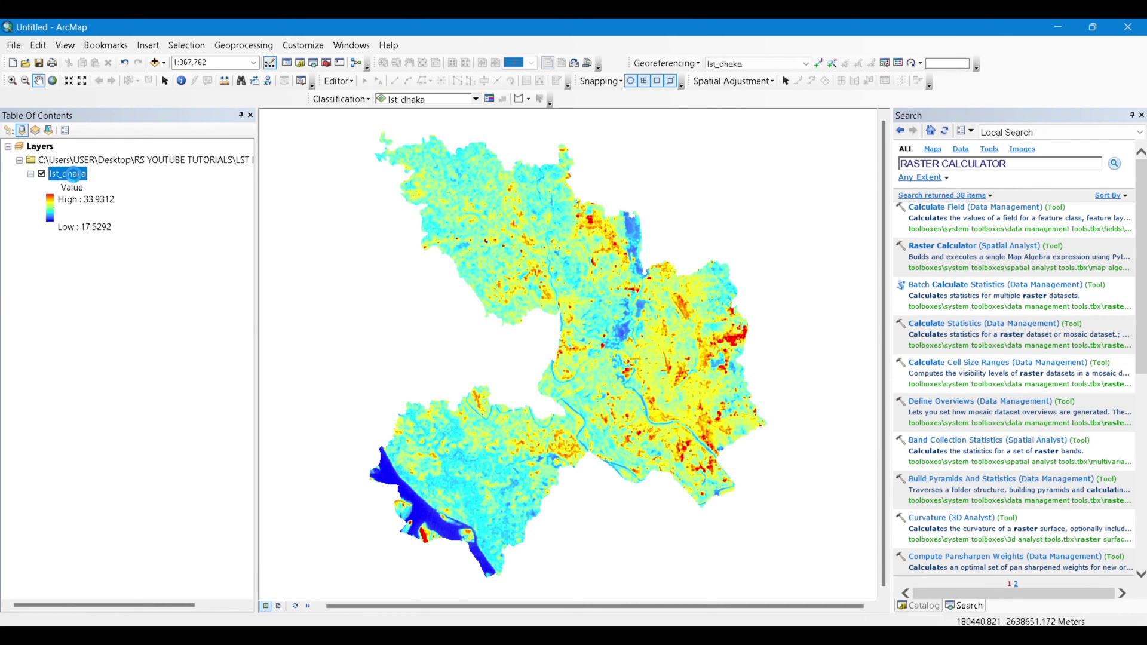
# - Copy the mean value from the source statistics in the lst_dhaka layer's properties
pyautogui.rightClick(73, 174)
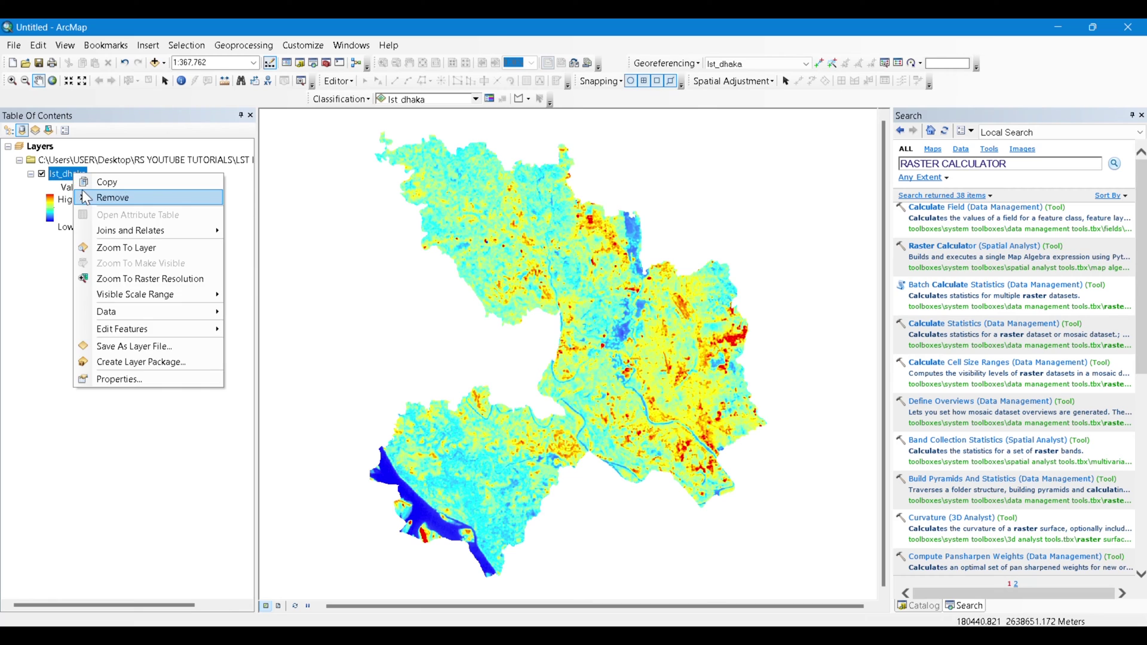
pyautogui.click(117, 379)
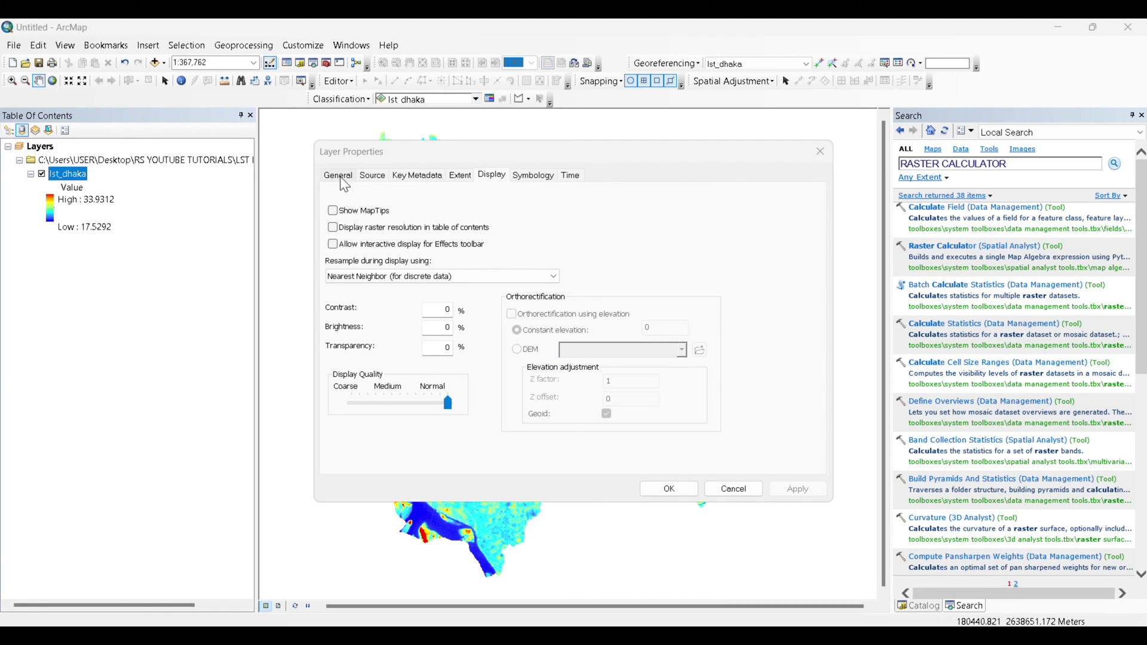
pyautogui.click(373, 176)
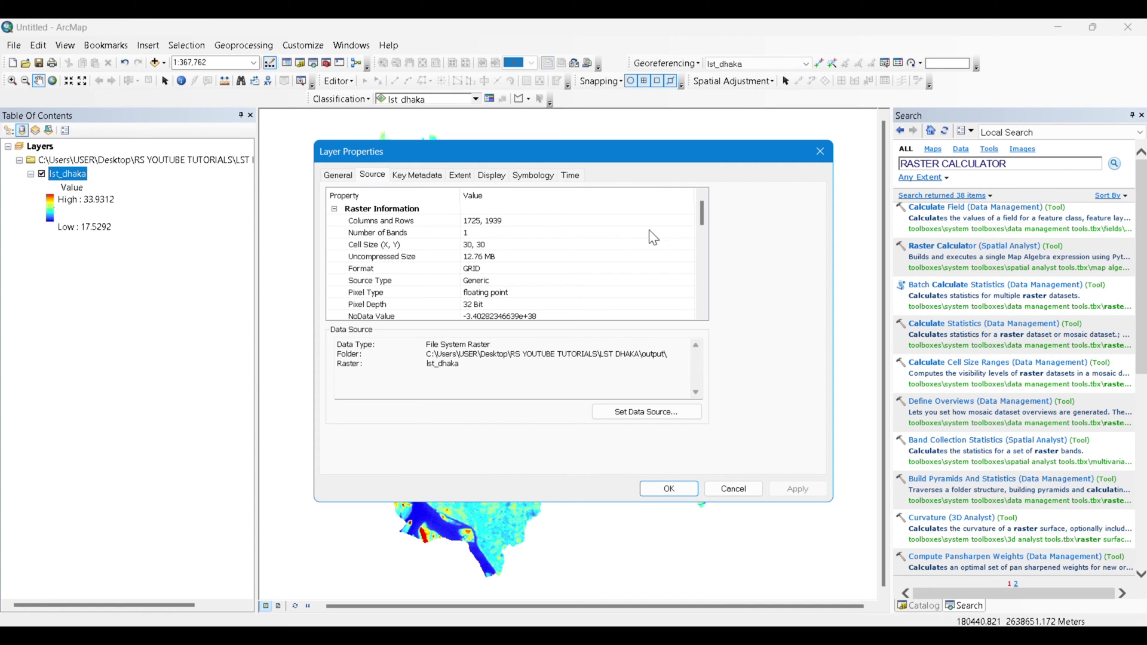
pyautogui.moveTo(704, 219); pyautogui.dragTo(694, 296)
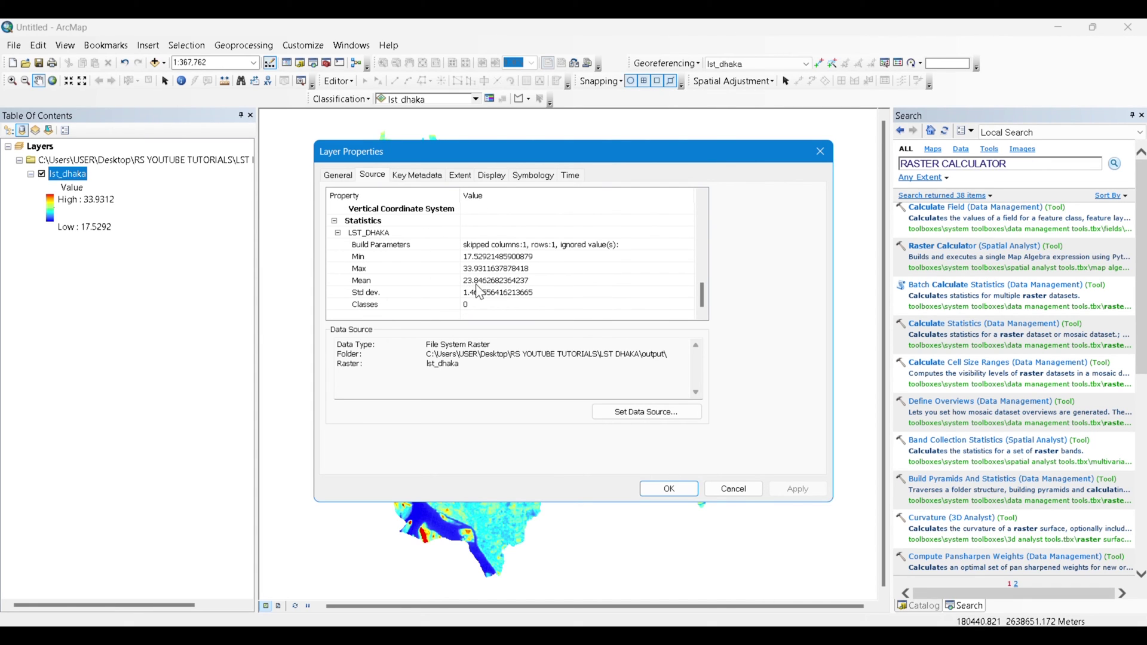
pyautogui.click(528, 281)
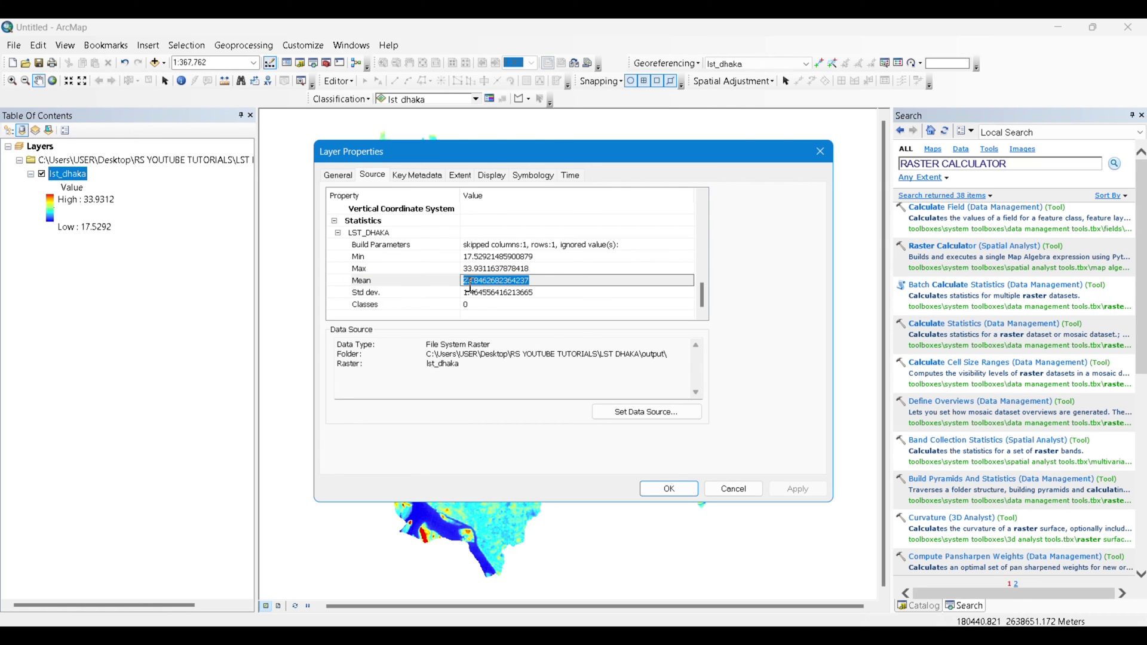
pyautogui.moveTo(464, 280); pyautogui.dragTo(537, 280)
pyautogui.hotkey('ctrl', 'c')
# - Switch to the UHI document in Word and paste 23.8462682364237 after "LST mean" on the LSTm line
pyautogui.hotkey('alt', 'Tab')
pyautogui.click(461, 486)
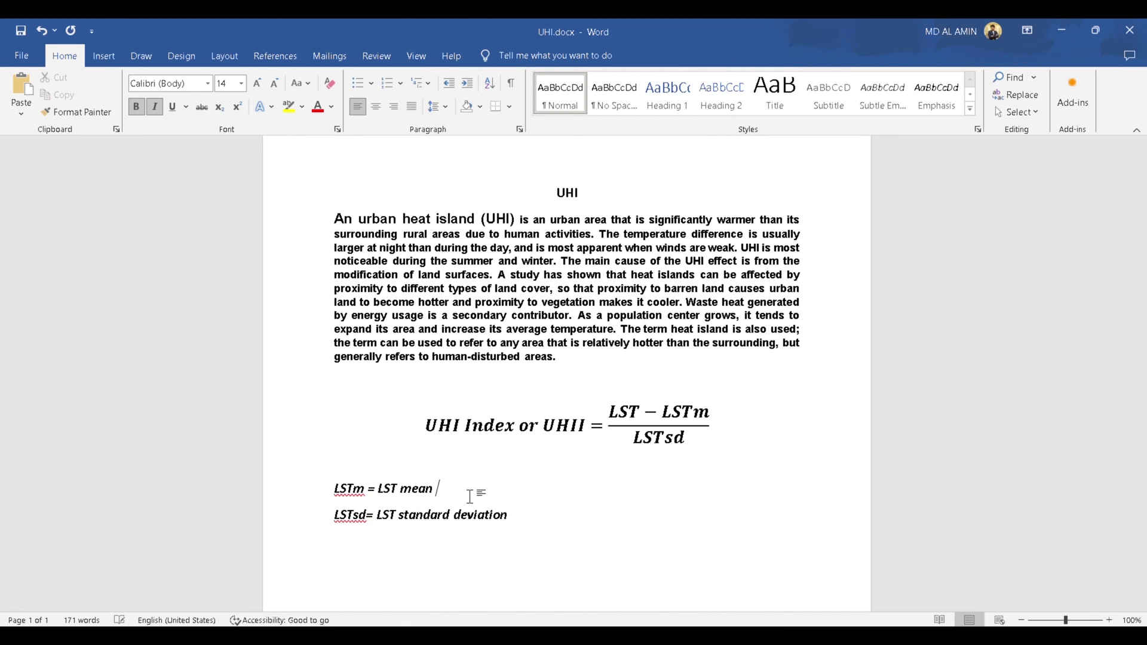
pyautogui.hotkey('ctrl', 'v')
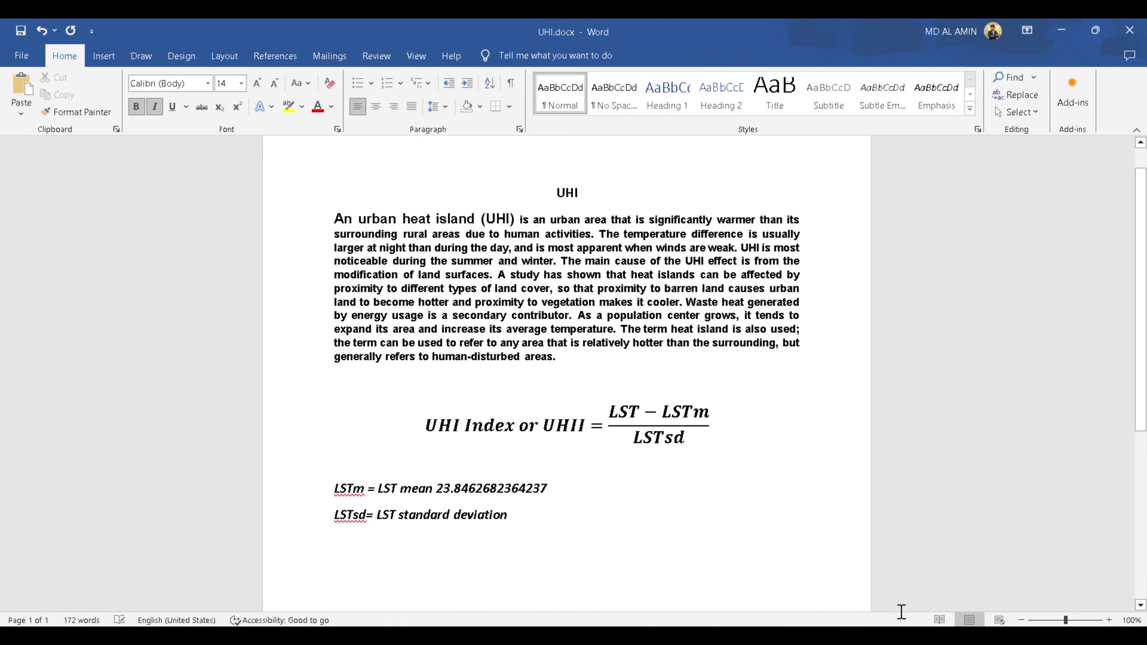
# - Copy the standard deviation from the lst_dhaka statistics in ArcMap and paste 1.464556416213665 after "LST standard deviation" in the UHI Word document
pyautogui.hotkey('alt', 'Tab')
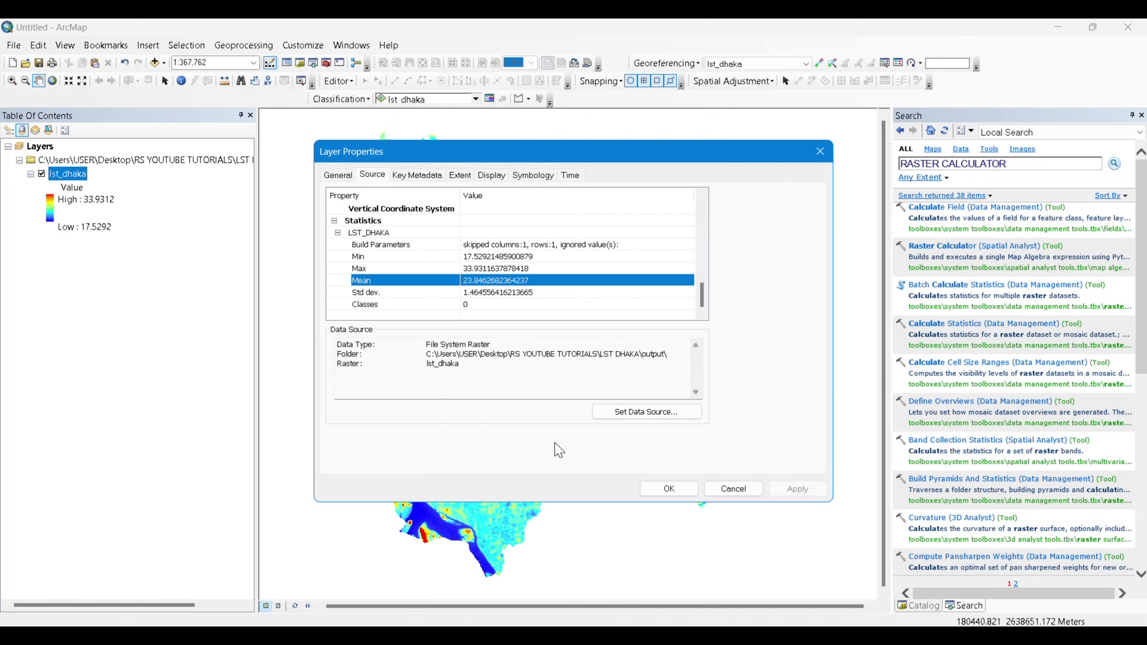
pyautogui.doubleClick(485, 293)
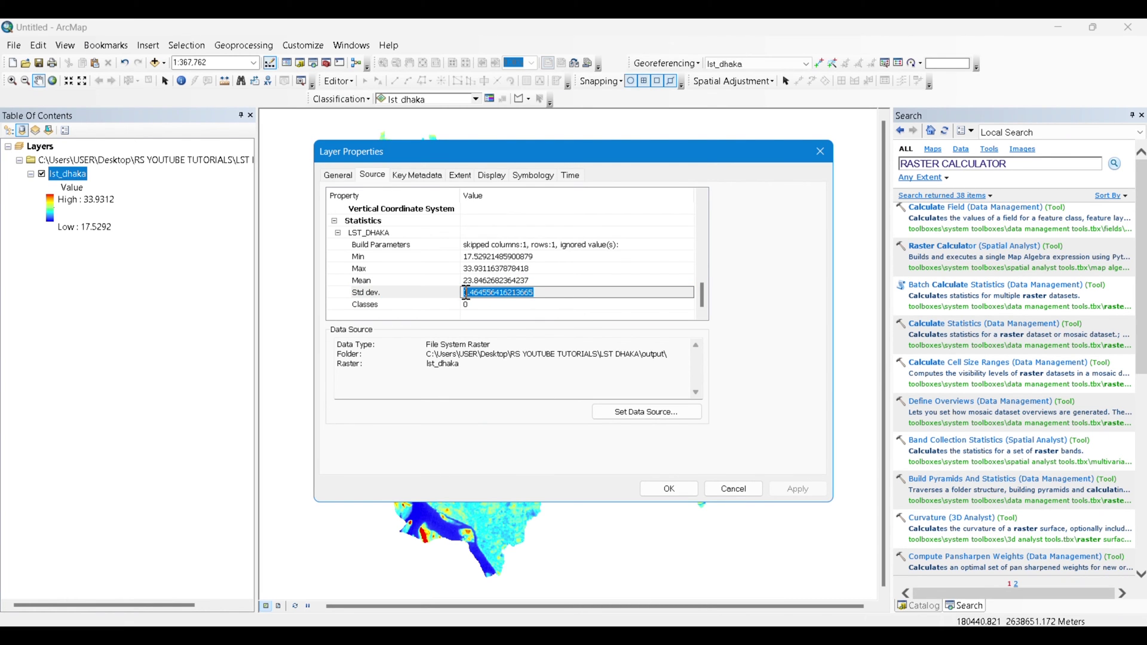
pyautogui.moveTo(466, 293); pyautogui.dragTo(565, 293)
pyautogui.hotkey('ctrl', 'c')
pyautogui.hotkey('alt', 'Tab')
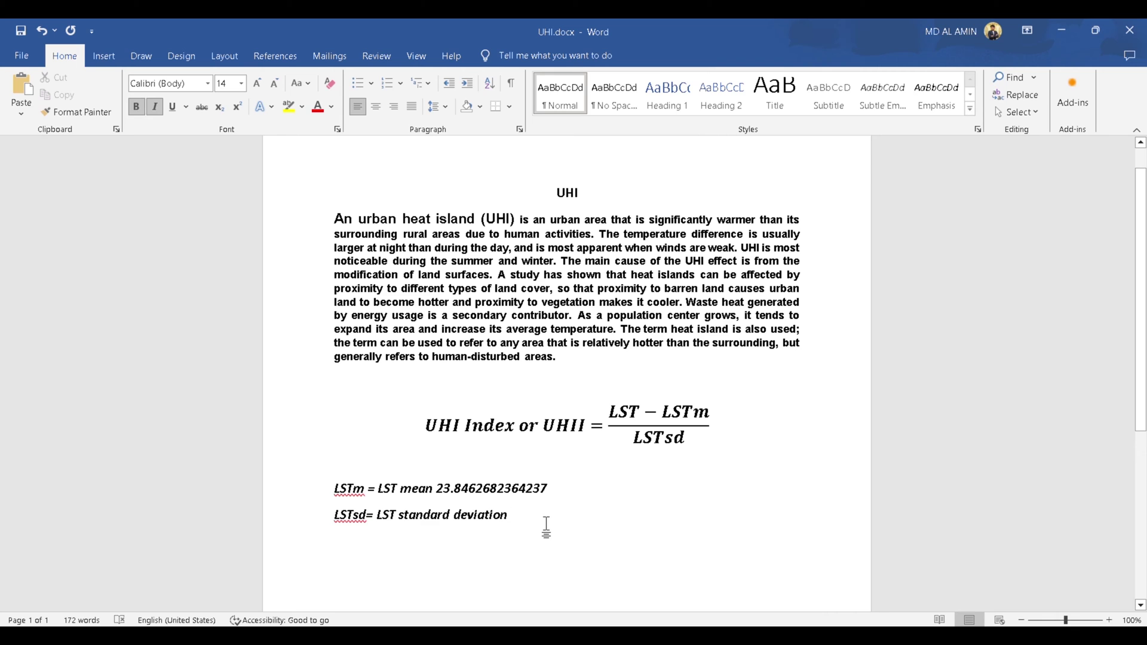
pyautogui.hotkey('ctrl', 'v')
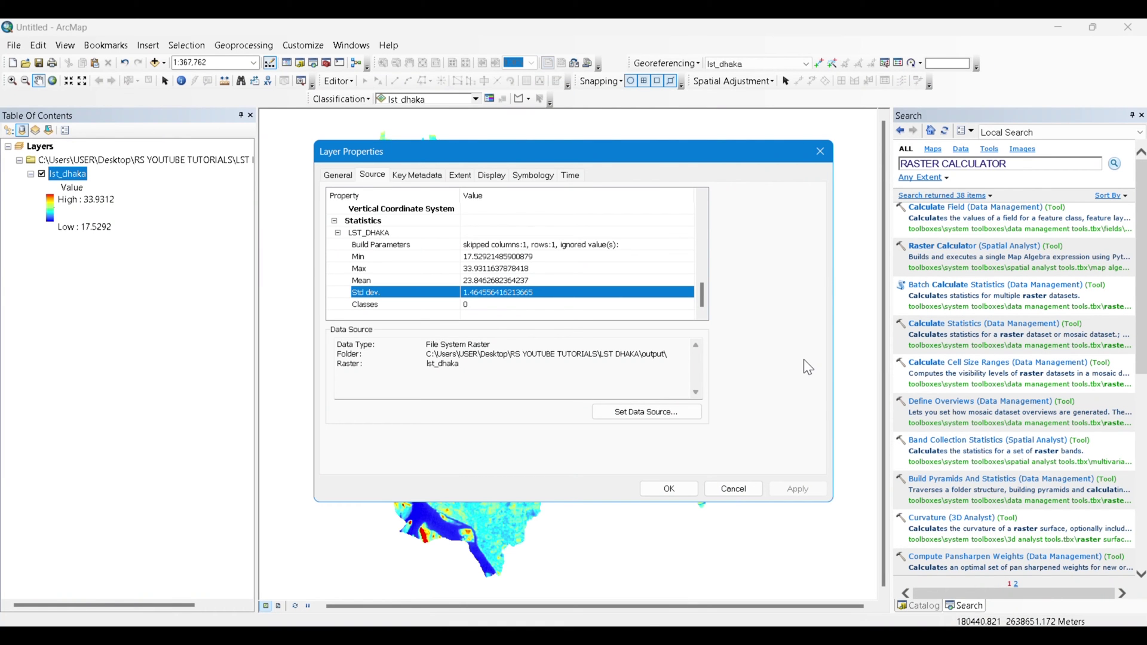
# - Close the layer properties, open the Raster Calculator, and start the expression with "lst_dhaka" followed by a minus operator
pyautogui.click(821, 148)
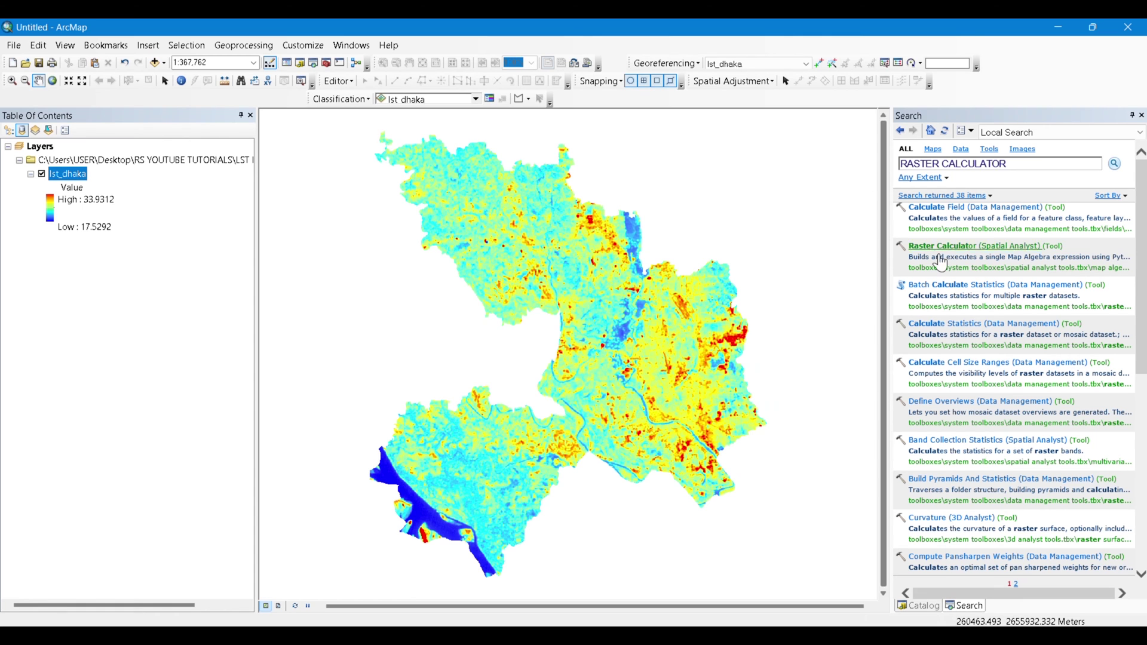
pyautogui.click(943, 246)
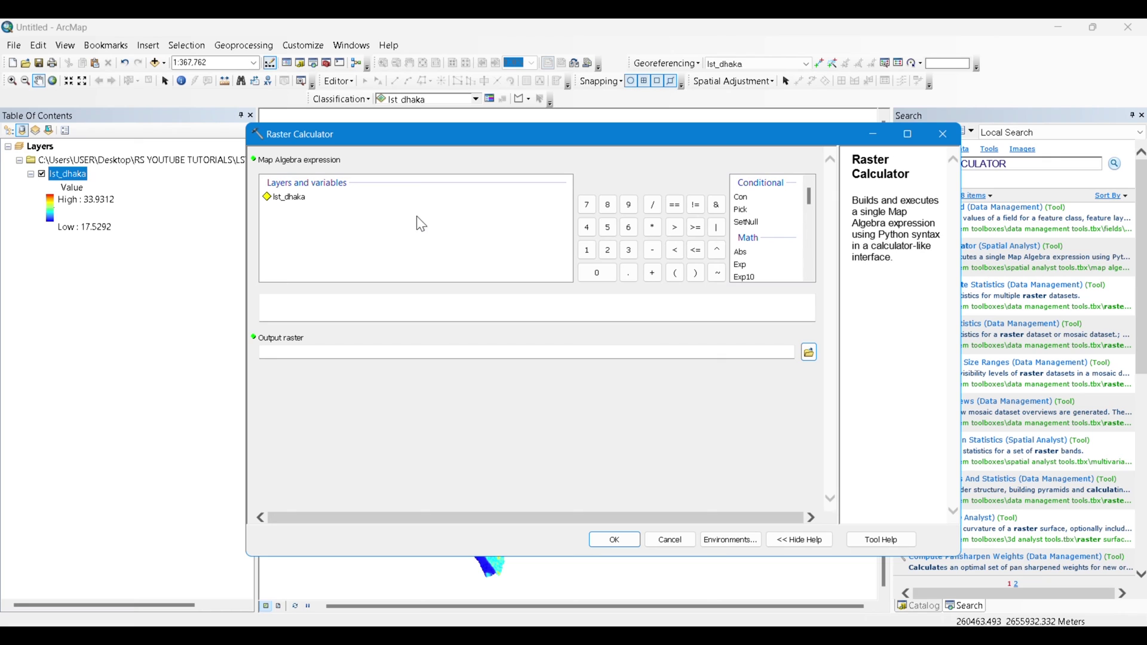
pyautogui.doubleClick(283, 199)
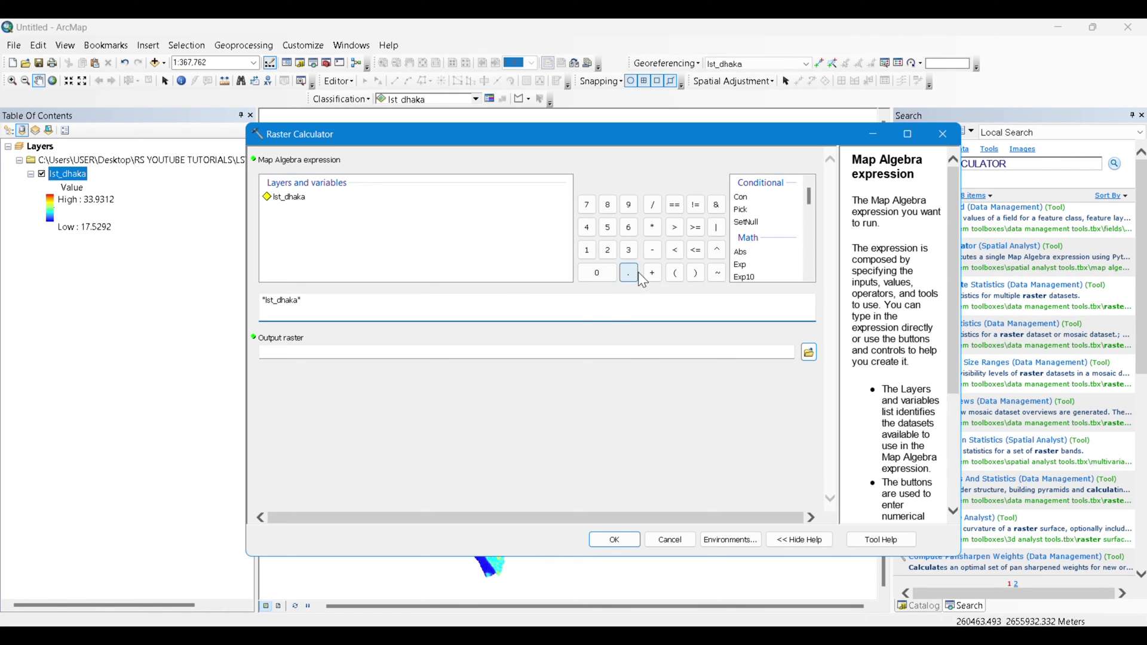
pyautogui.click(654, 250)
# - Copy the LST mean from the UHI Word document and paste 23.8462682364237 after the minus in the Raster Calculator expression
pyautogui.hotkey('alt', 'Tab')
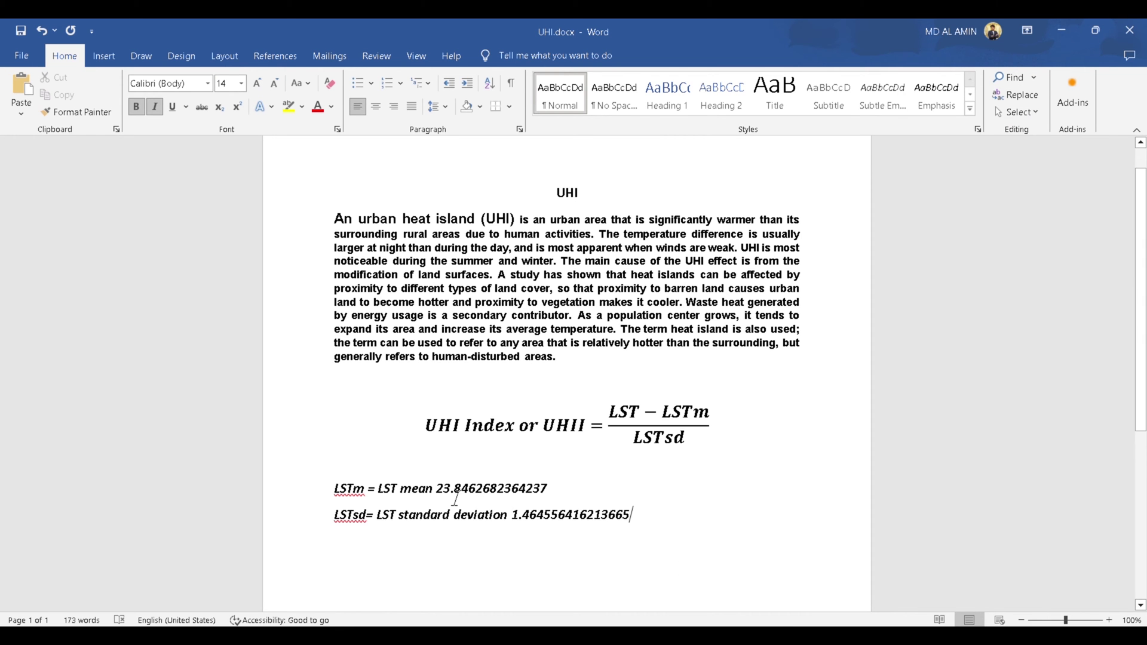
pyautogui.moveTo(440, 491); pyautogui.dragTo(550, 496)
pyautogui.hotkey('ctrl', 'c')
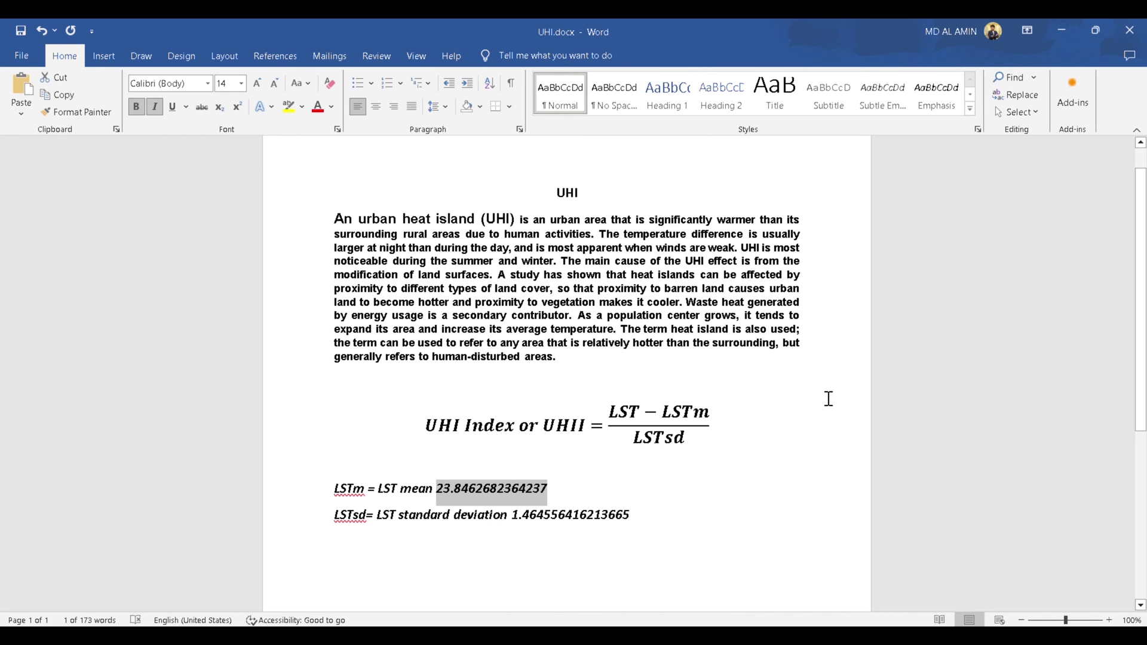
pyautogui.click(641, 636)
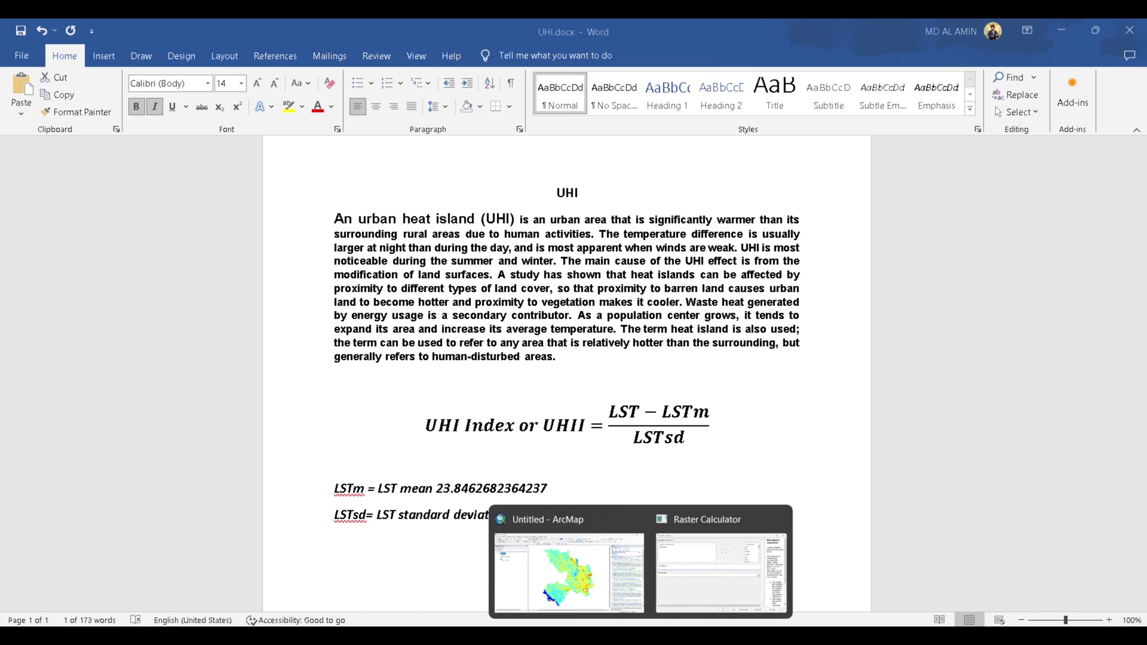
pyautogui.click(721, 565)
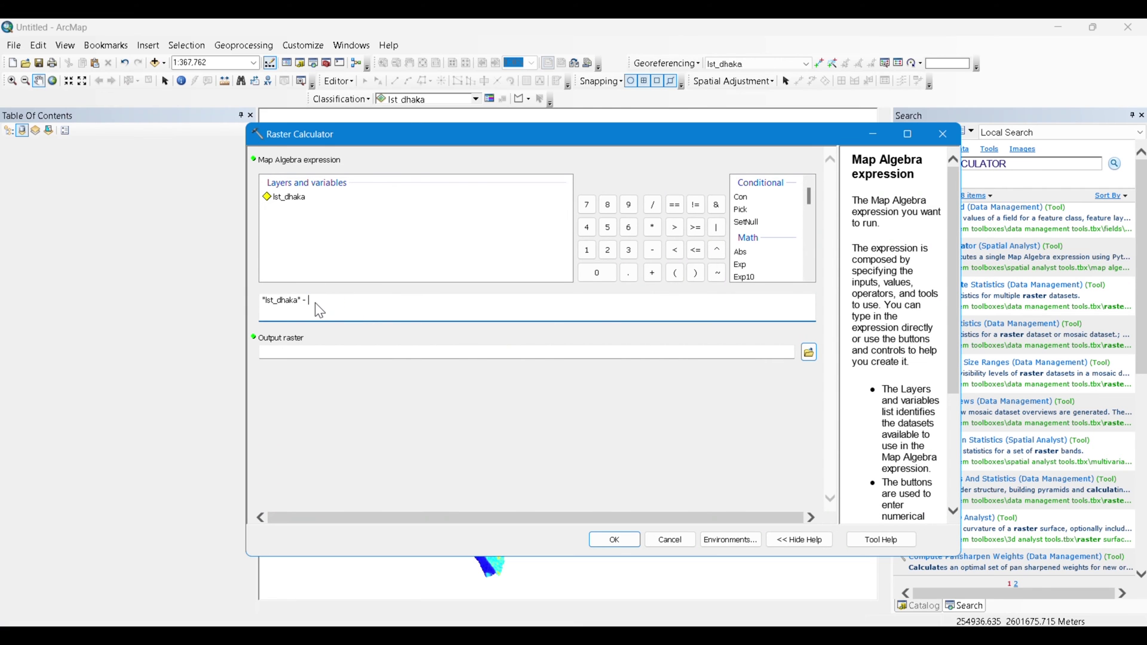
pyautogui.click(315, 322)
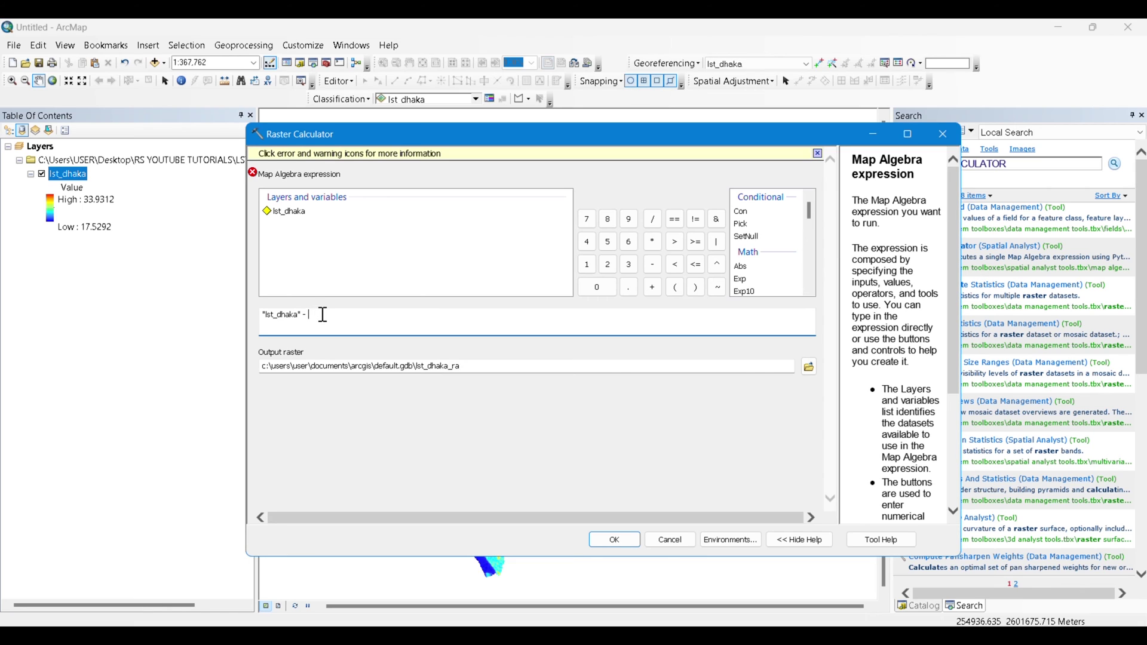
pyautogui.hotkey('ctrl', 'v')
# - Enclose the subtraction in parentheses and add a division operator so the expression reads ("lst_dhaka" - 23.8462682364237) /
pyautogui.click(263, 315)
pyautogui.write('(')
pyautogui.click(474, 318)
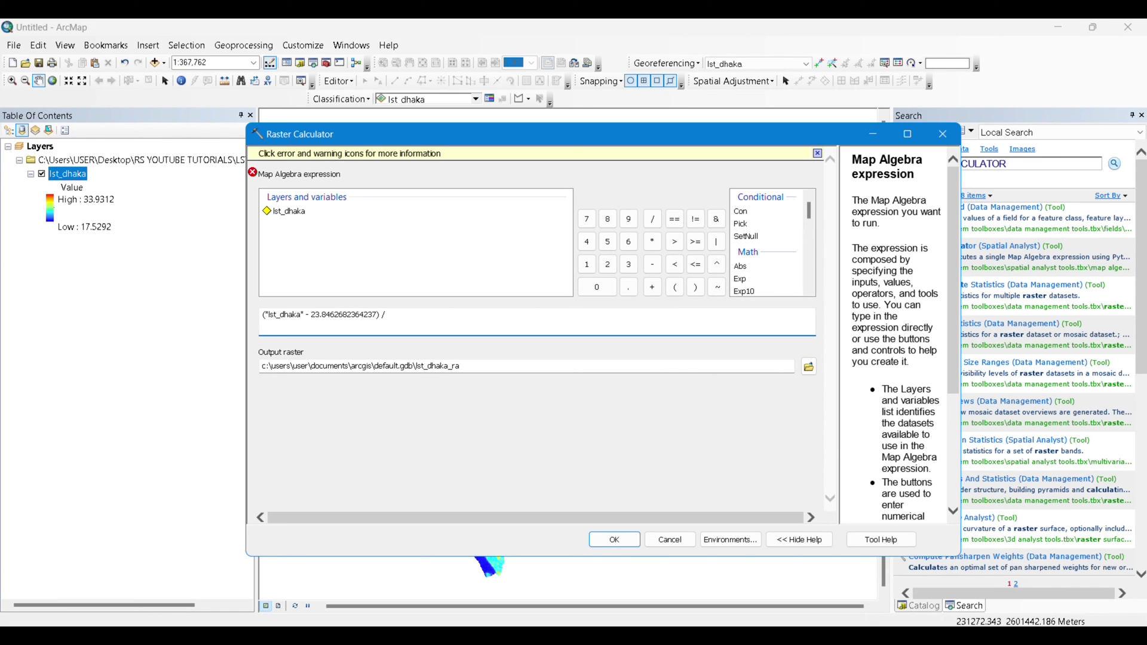
# - Copy the LST standard deviation from the Word document and paste 1.464556416213665 as the divisor in the Raster Calculator expression
pyautogui.moveTo(641, 637)
pyautogui.hotkey('alt', 'Tab')
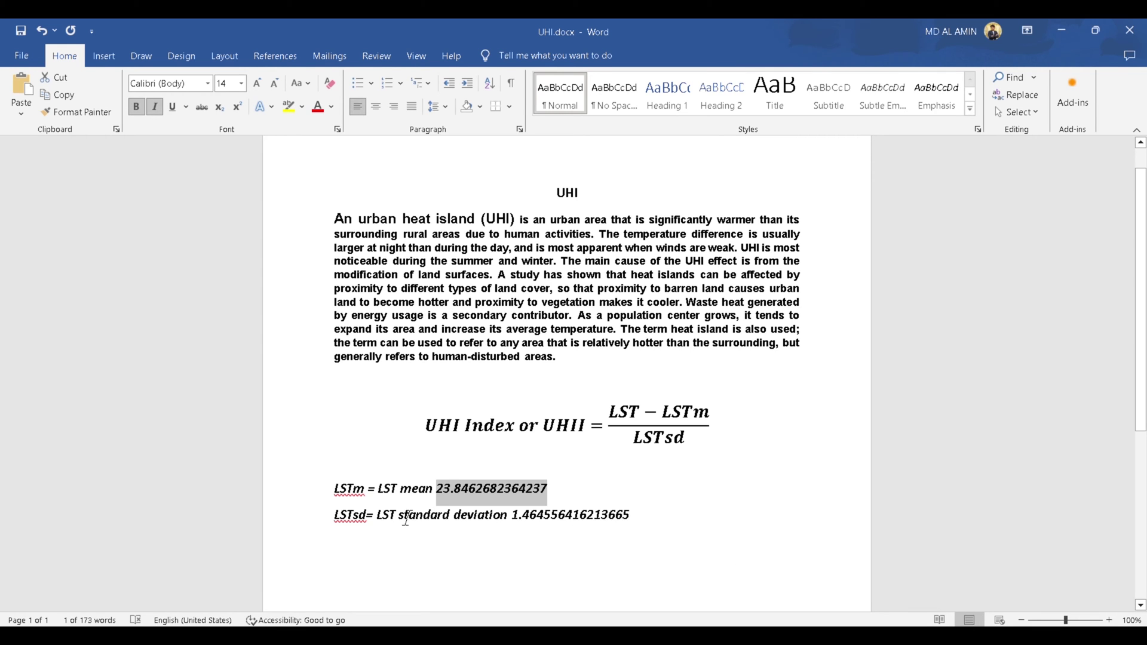
pyautogui.click(512, 515)
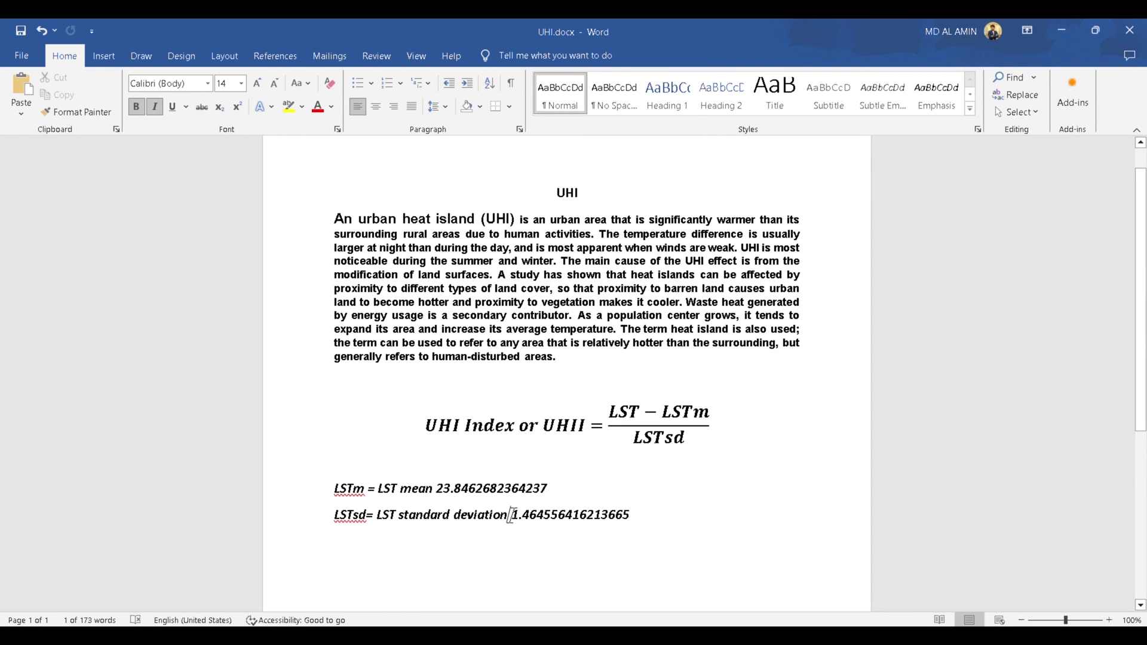
pyautogui.moveTo(545, 515); pyautogui.dragTo(627, 516)
pyautogui.hotkey('ctrl', 'c')
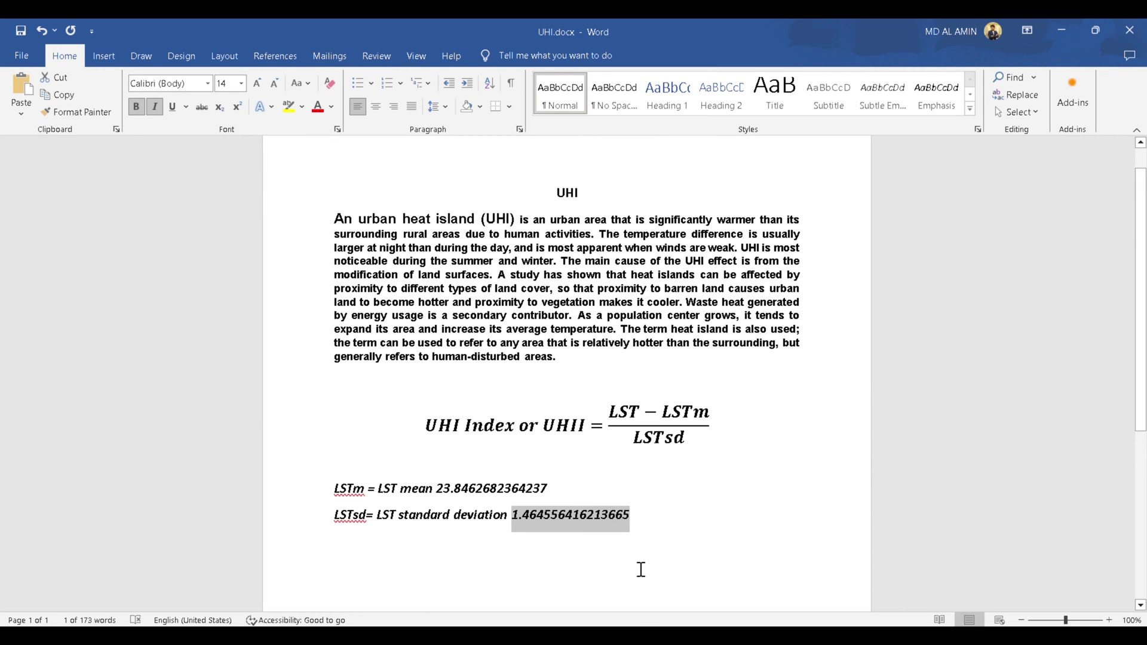
pyautogui.click(640, 635)
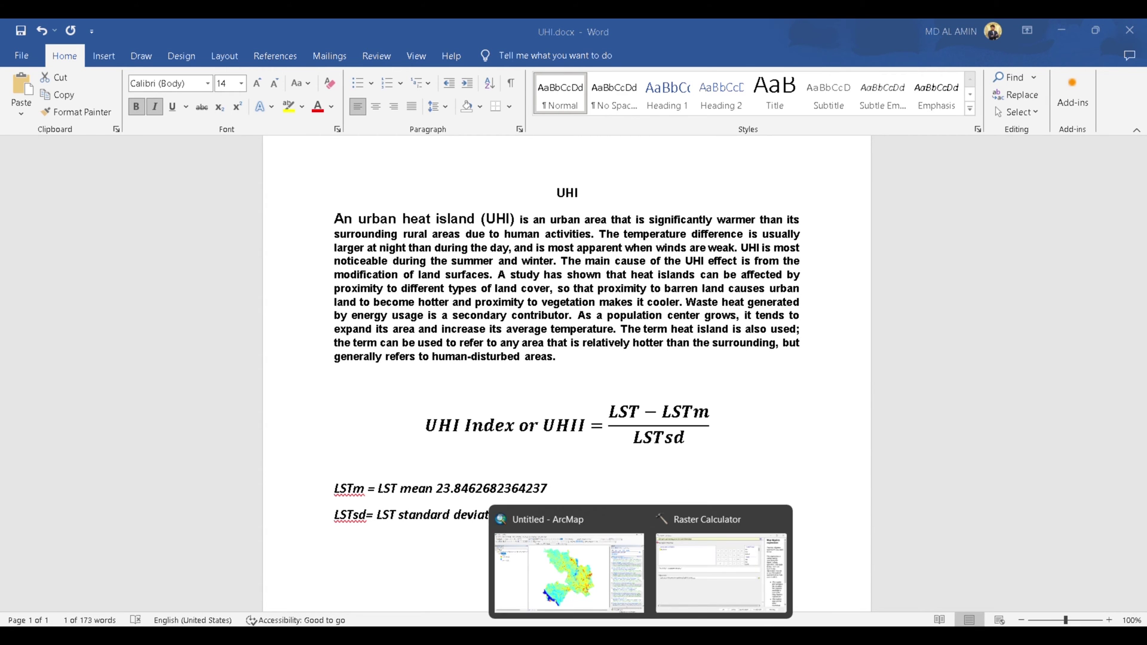
pyautogui.click(720, 575)
pyautogui.click(422, 311)
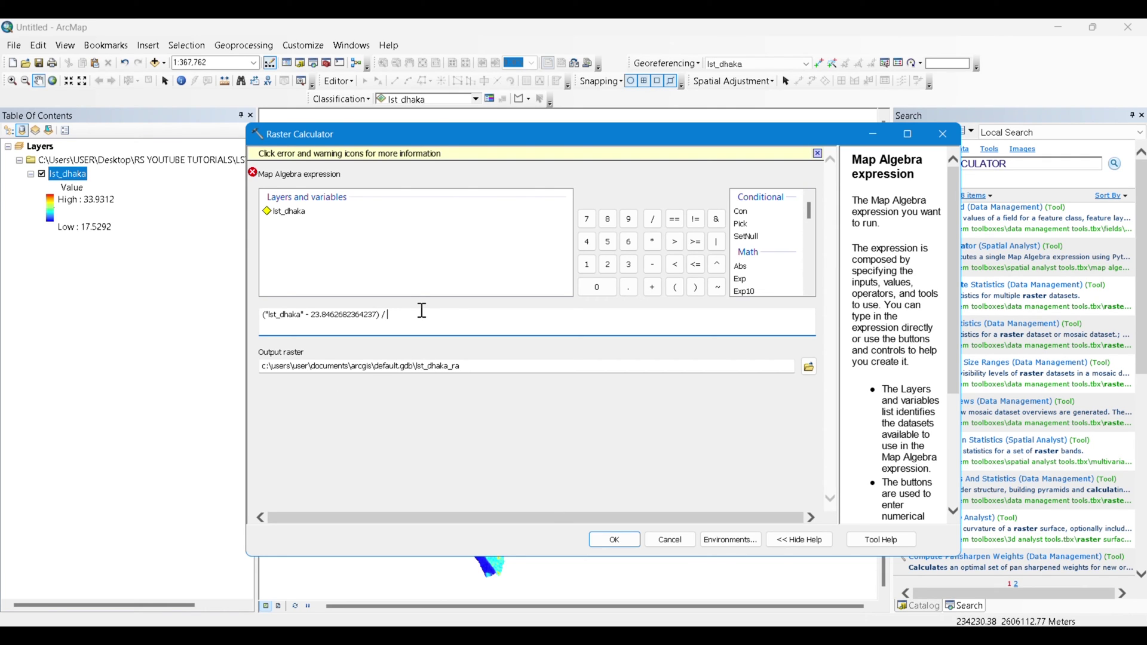
pyautogui.hotkey('ctrl', 'v')
# - Set the output raster to UHII in the RS YOUTUBE TUTORIALS\UHI folder and run the raster calculation
pyautogui.click(286, 353)
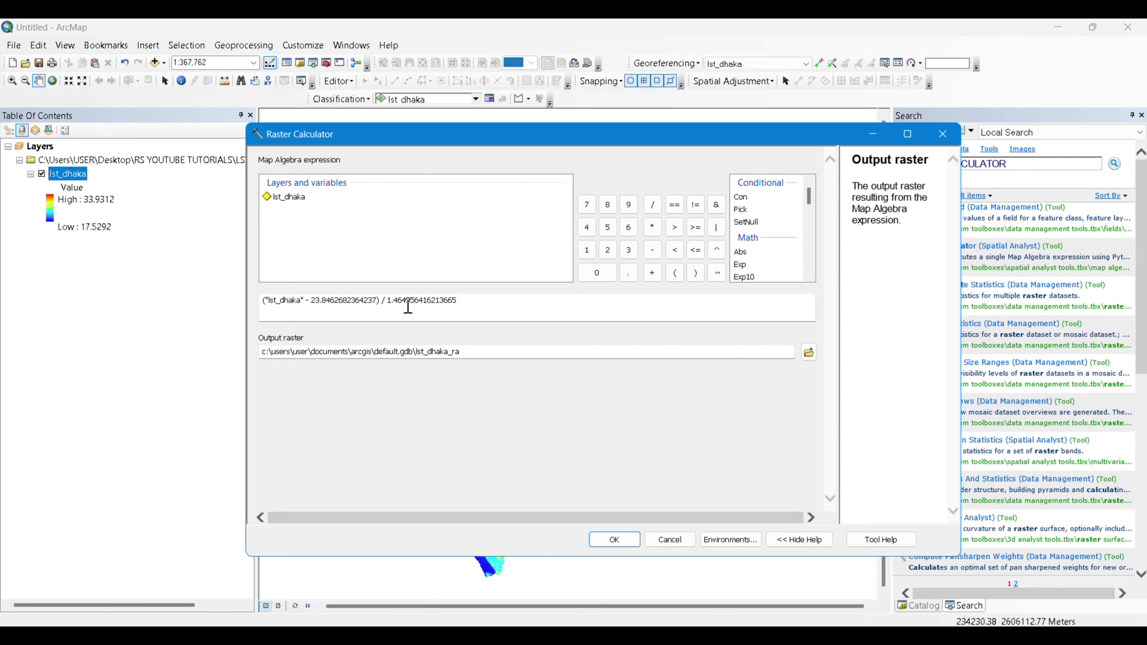
pyautogui.click(809, 353)
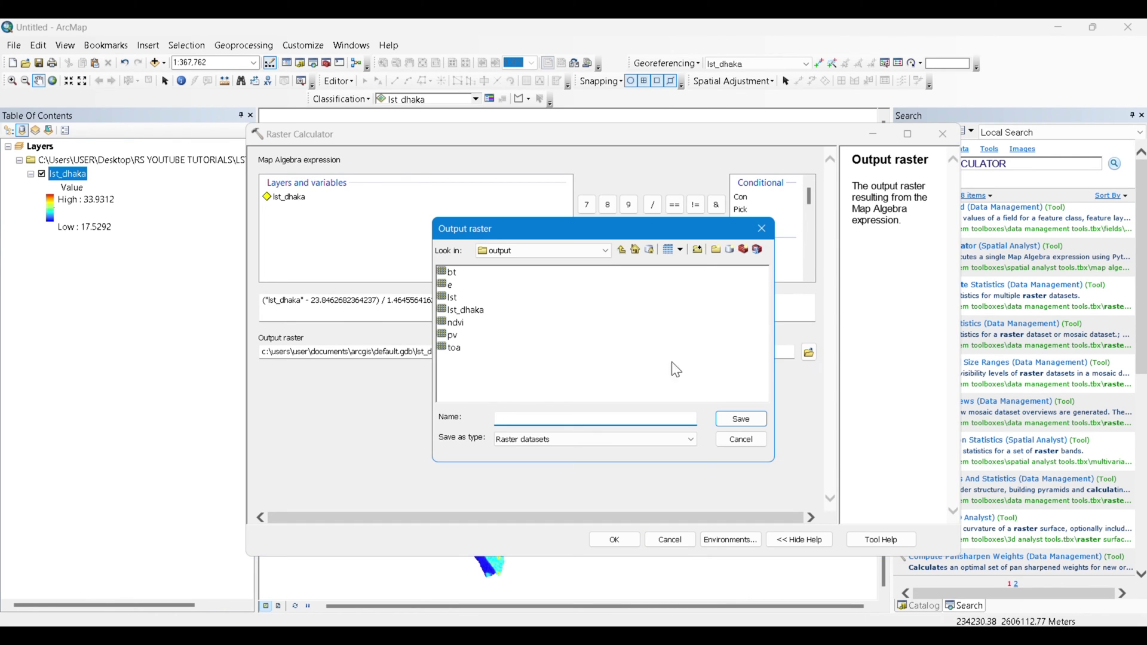
pyautogui.click(619, 253)
pyautogui.click(619, 253)
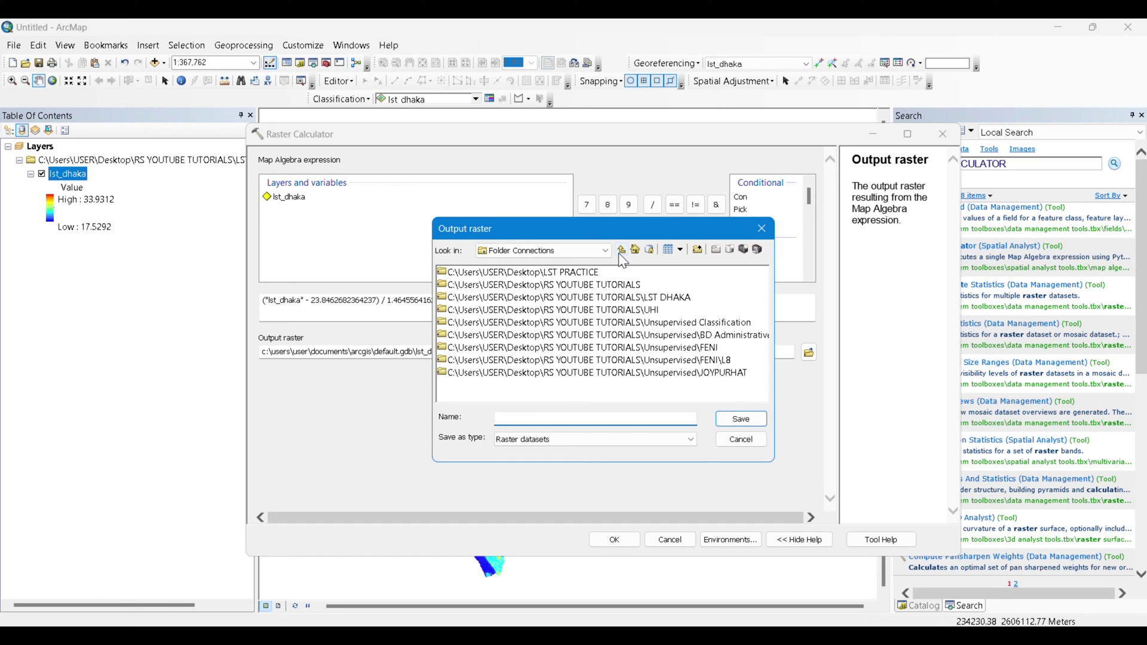
pyautogui.doubleClick(627, 310)
pyautogui.click(535, 423)
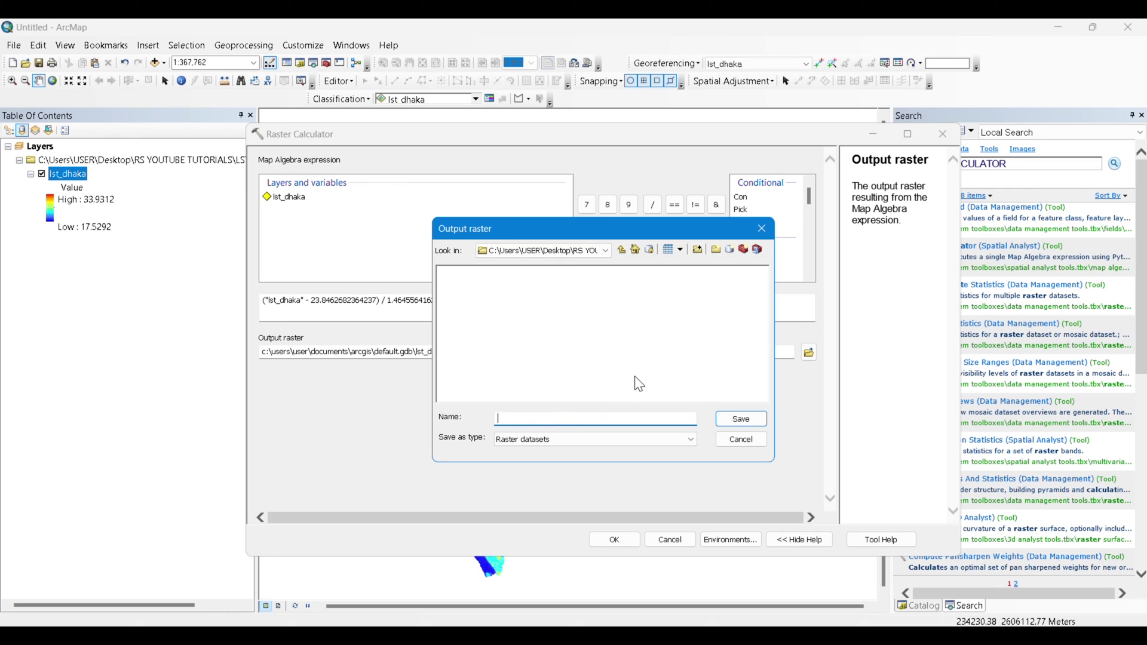
pyautogui.write('UHII')
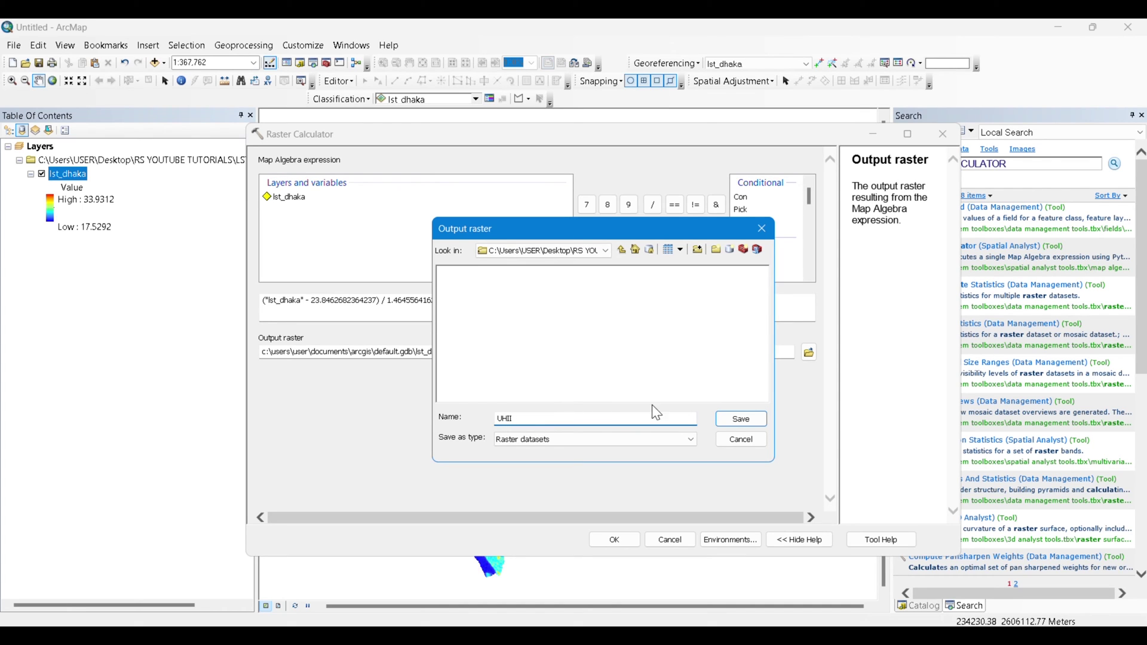
pyautogui.click(741, 419)
pyautogui.click(619, 541)
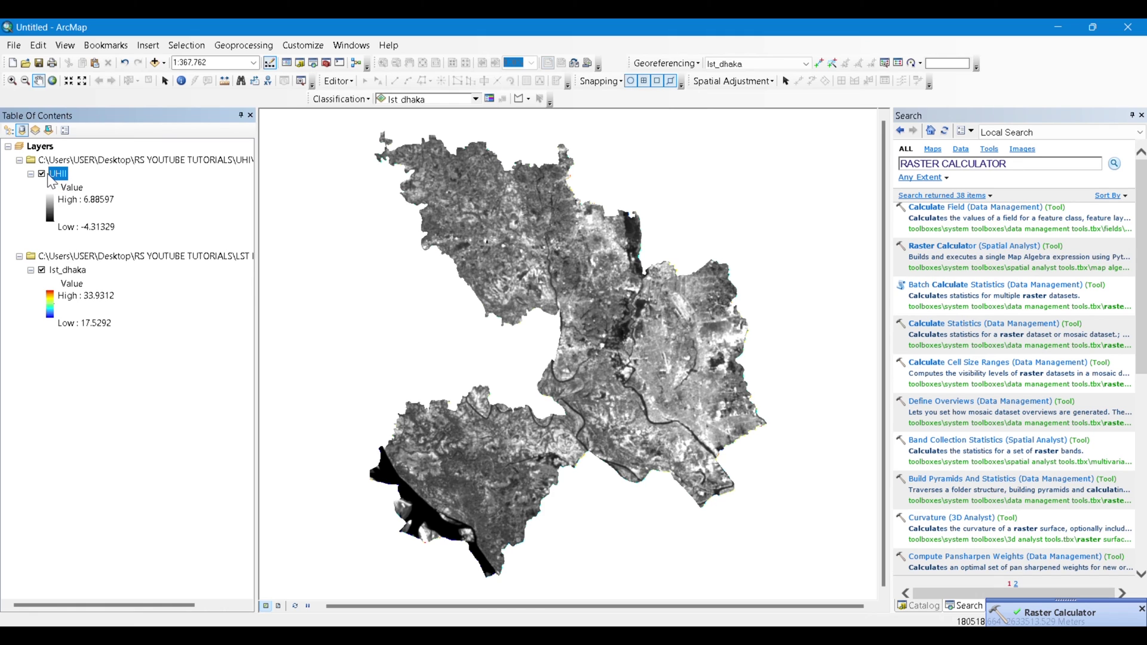
# - Apply the red-yellow-green color ramp to the UHII layer and invert it so high values are red
pyautogui.click(52, 204)
pyautogui.click(105, 251)
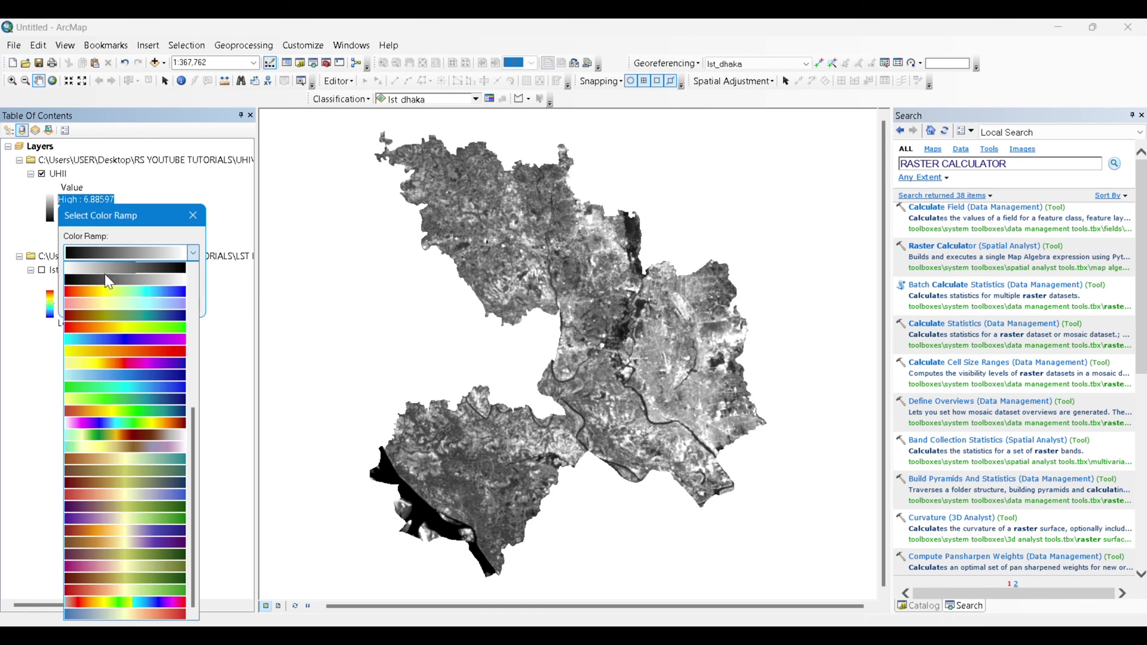
pyautogui.click(129, 292)
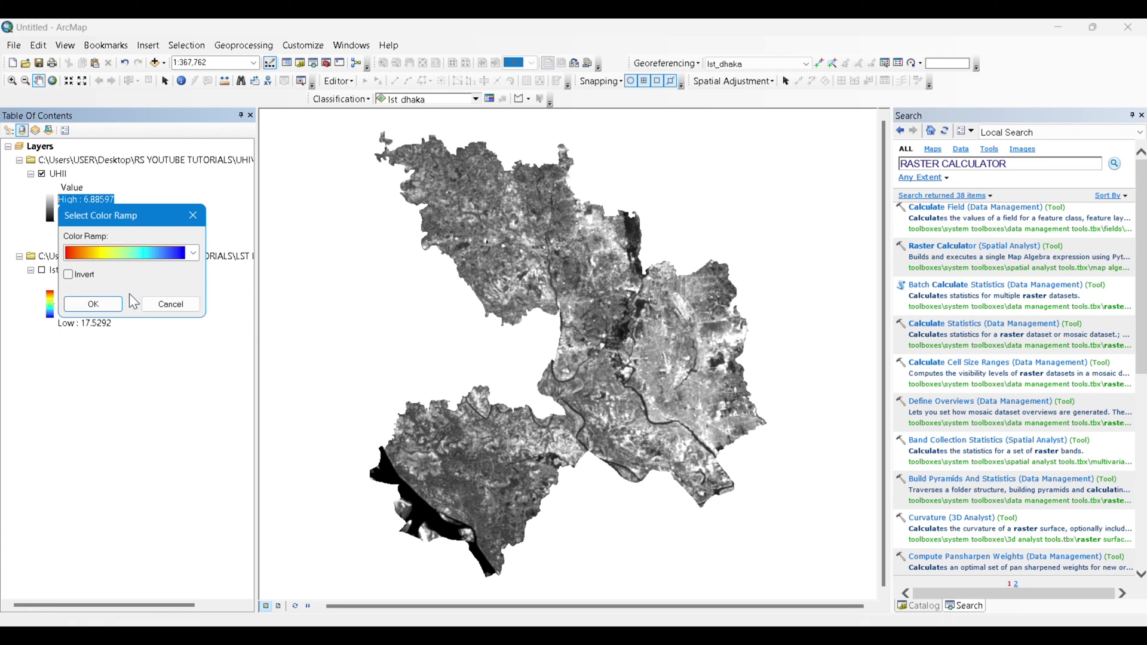
pyautogui.click(114, 259)
pyautogui.click(102, 327)
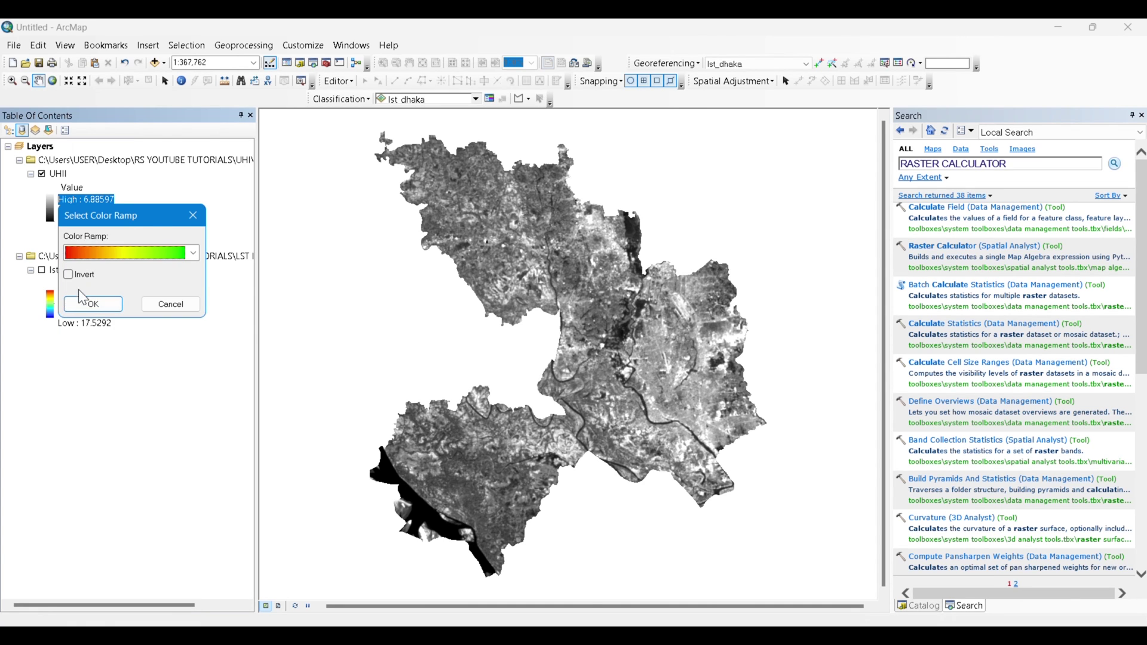
pyautogui.click(68, 275)
pyautogui.click(92, 305)
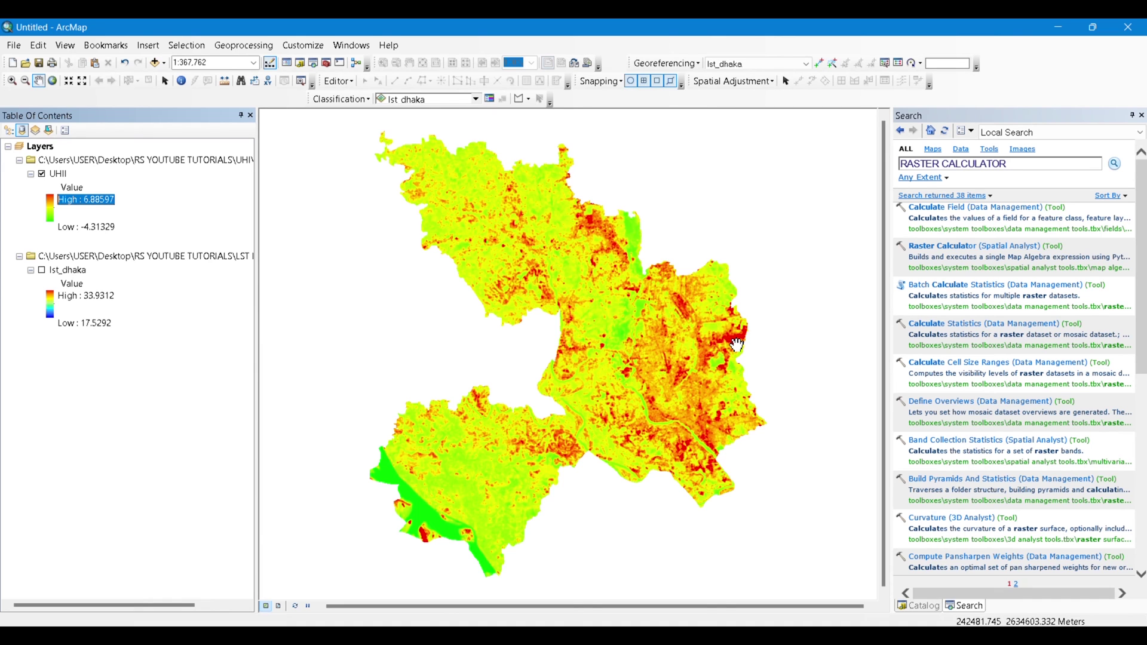
# - Examine the red high-value areas near the eastern edge of the UHII raster up close
pyautogui.scroll(-8, 737, 345)
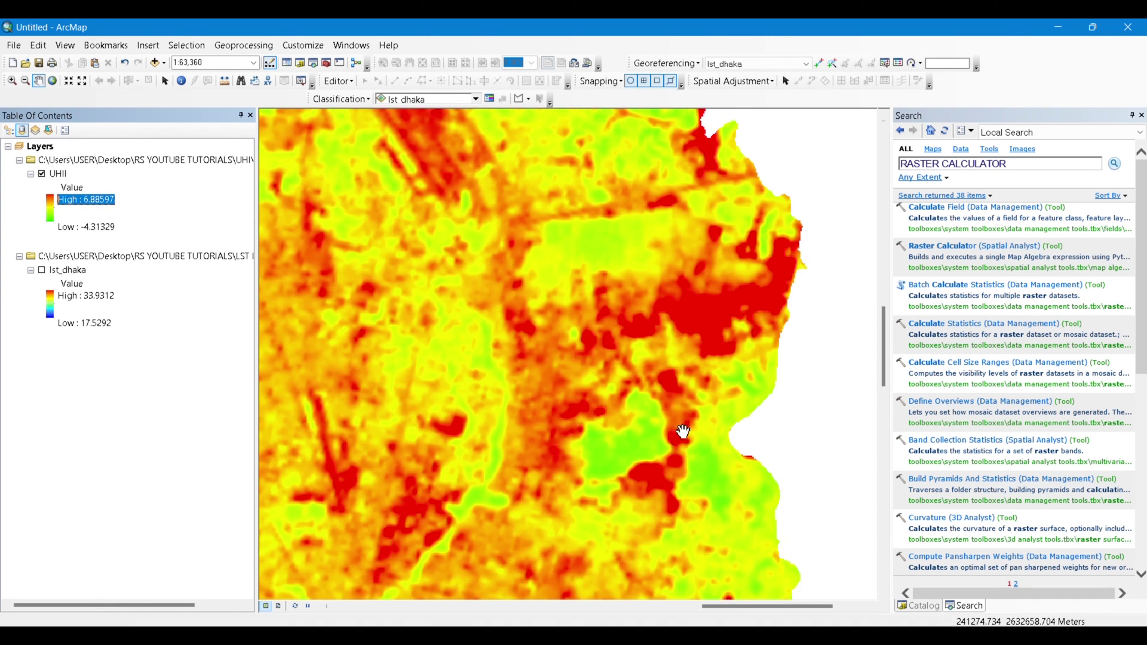
pyautogui.scroll(-1, 693, 448)
pyautogui.moveTo(701, 460); pyautogui.dragTo(647, 407)
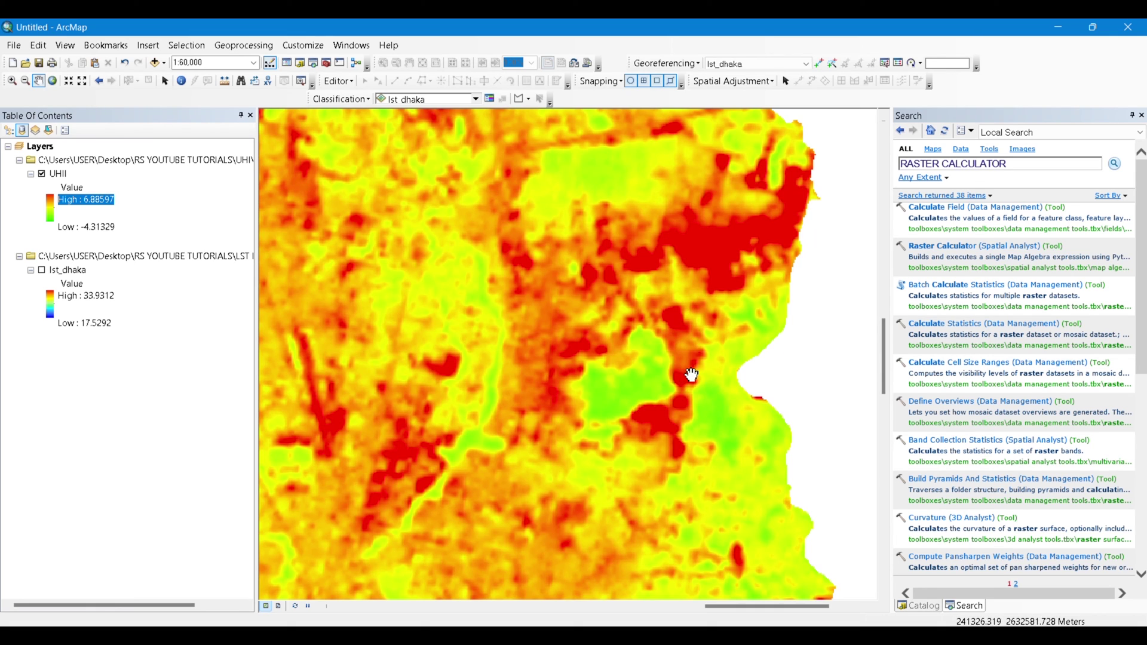
pyautogui.moveTo(691, 375); pyautogui.dragTo(697, 350)
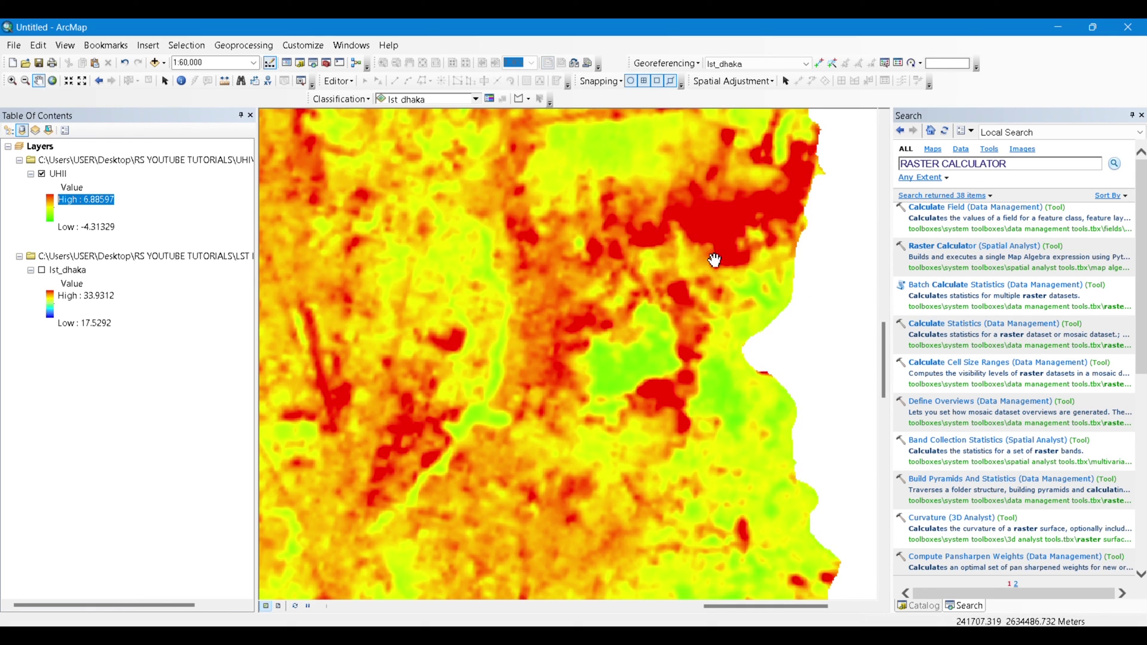
# - Close the tool search, collapse the LST DHAKA folder connection, and expand the RS YOUTUBE TUTORIALS\UHI folder connection
pyautogui.click(1142, 116)
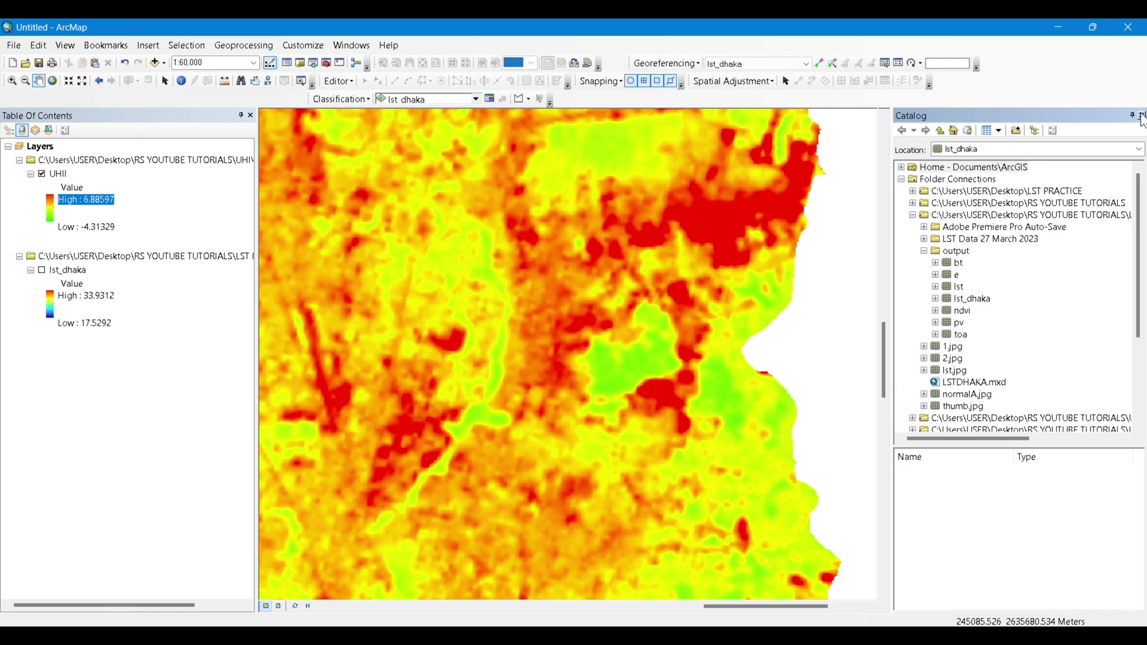
pyautogui.click(923, 251)
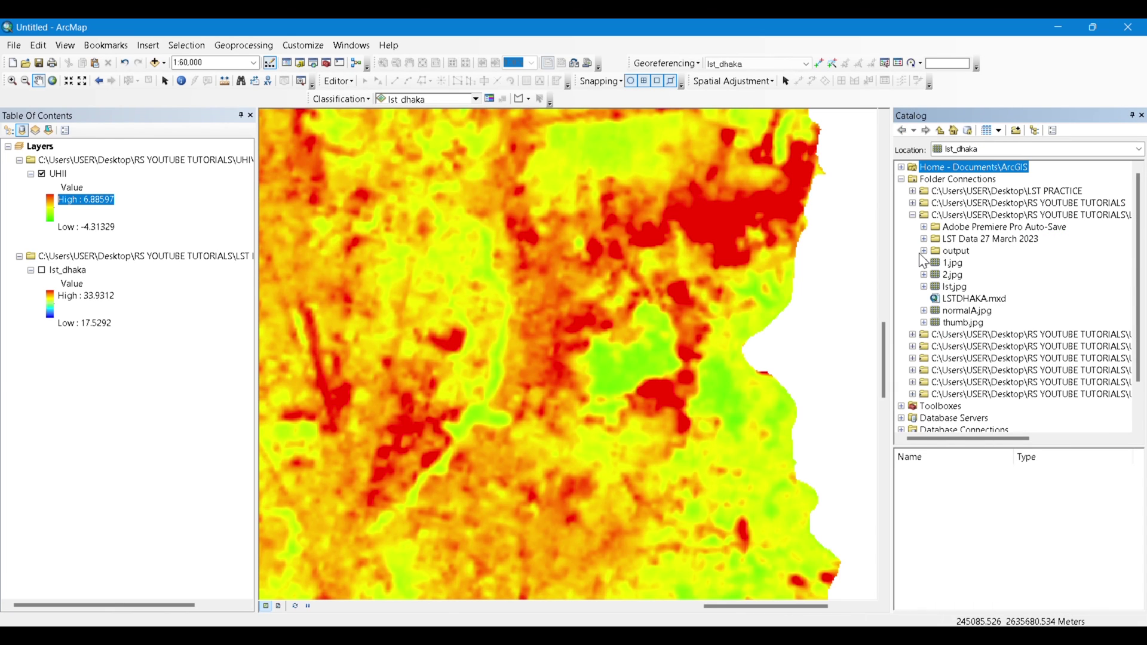
pyautogui.click(913, 216)
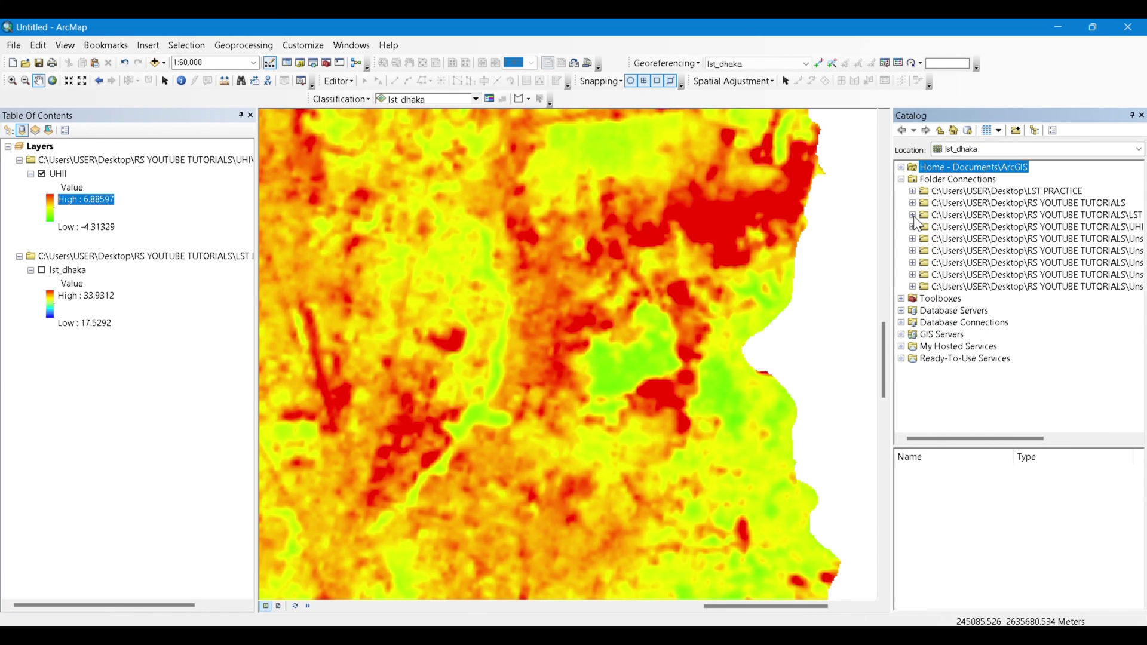
pyautogui.click(913, 227)
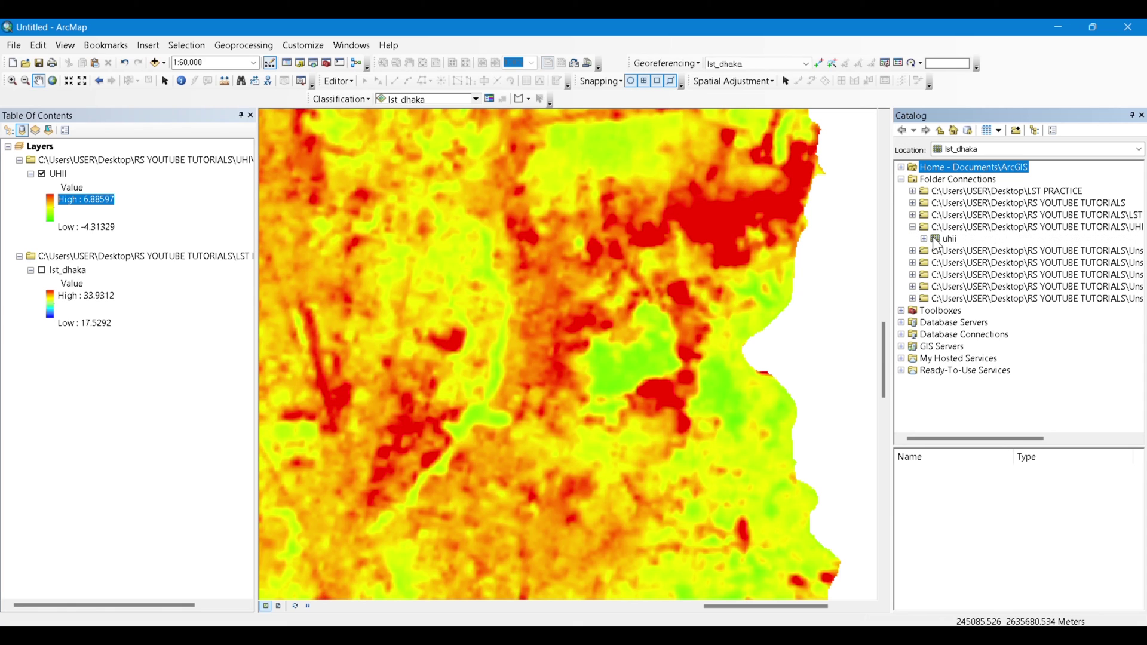
# - Start a new shapefile in the RS YOUTUBE TUTORIALS\UHI folder, named uhi_profile with the Polyline feature type
pyautogui.click(972, 229)
pyautogui.rightClick(973, 230)
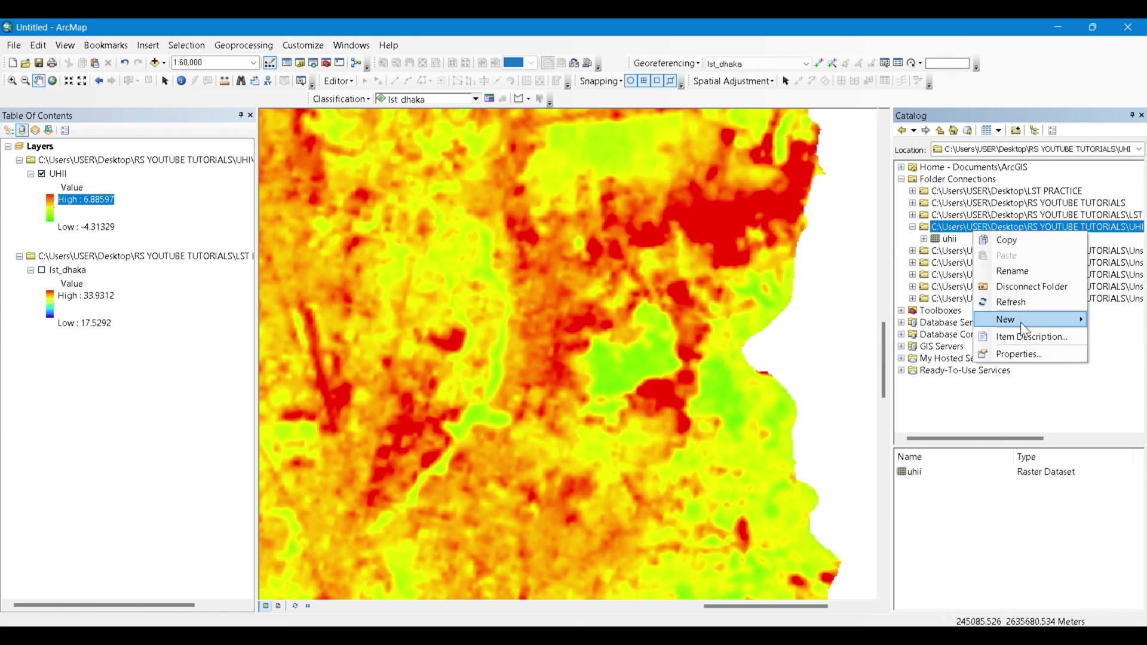
pyautogui.moveTo(1042, 321)
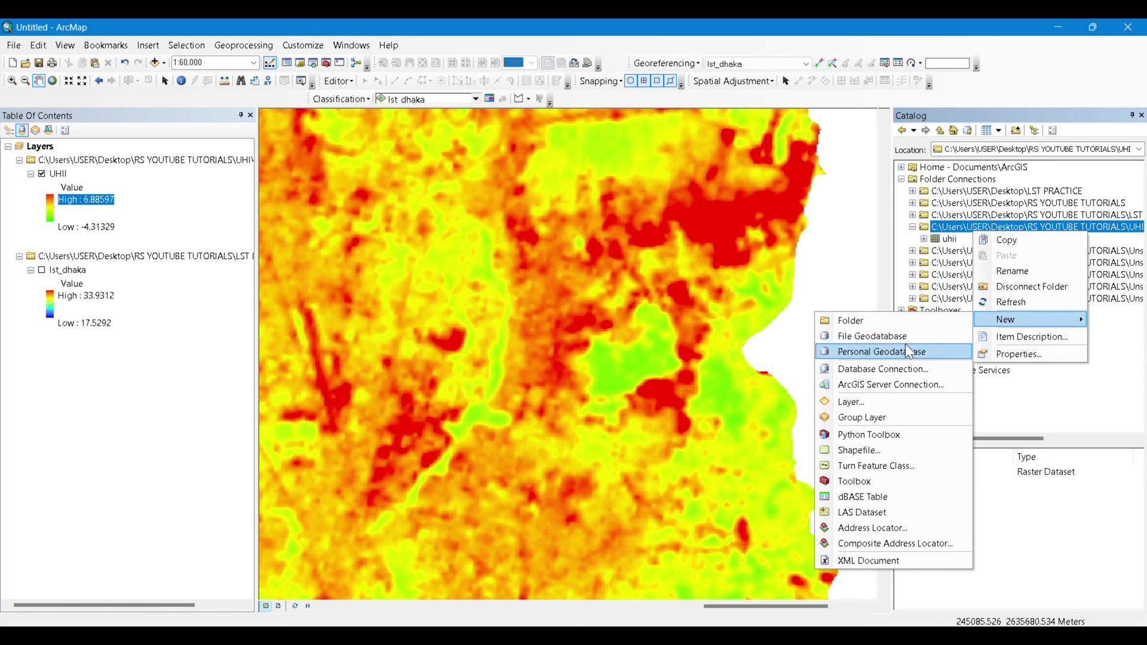
pyautogui.click(901, 454)
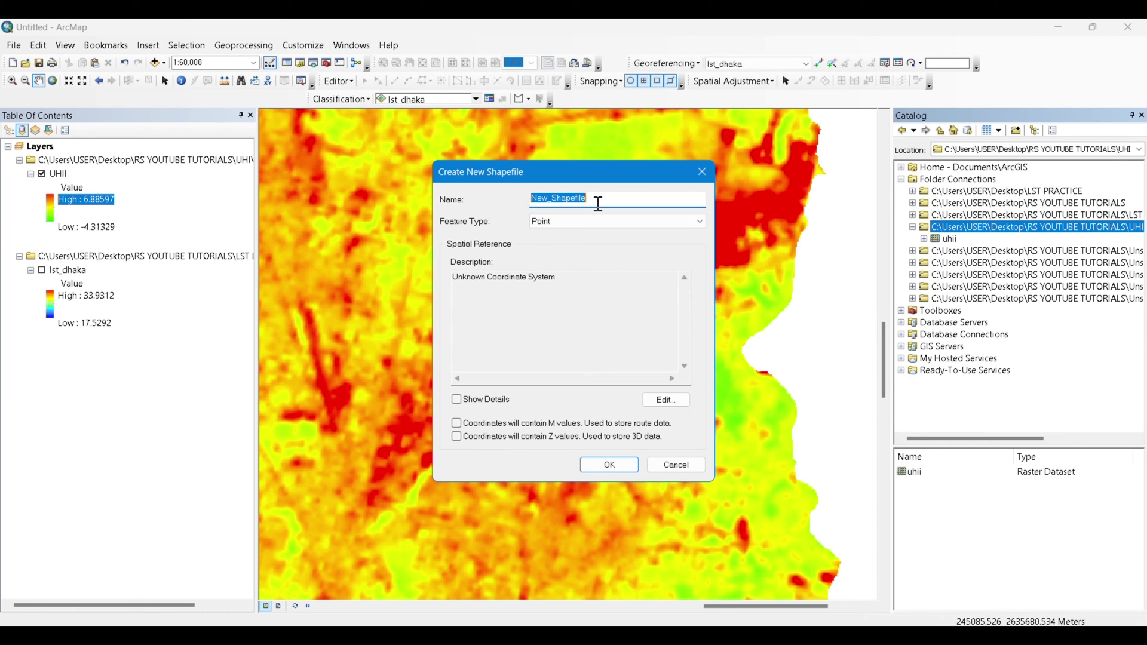
pyautogui.write('P')
pyautogui.press('BackSpace')
pyautogui.press('BackSpace')
pyautogui.press('BackSpace')
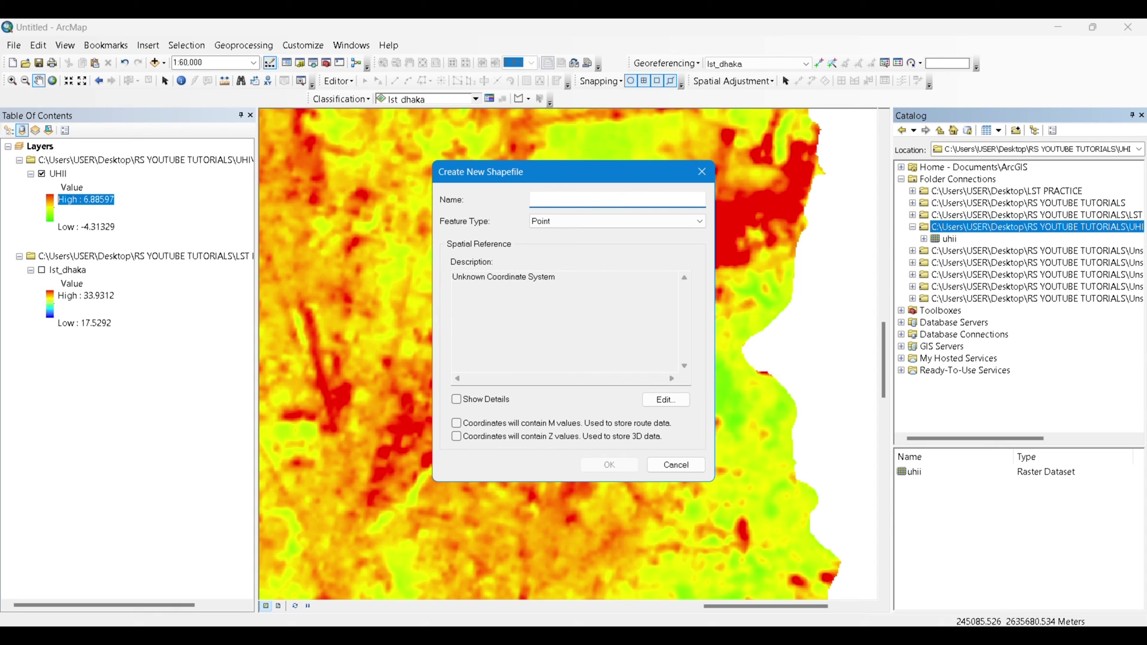
pyautogui.write('uhi_profile')
pyautogui.click(616, 223)
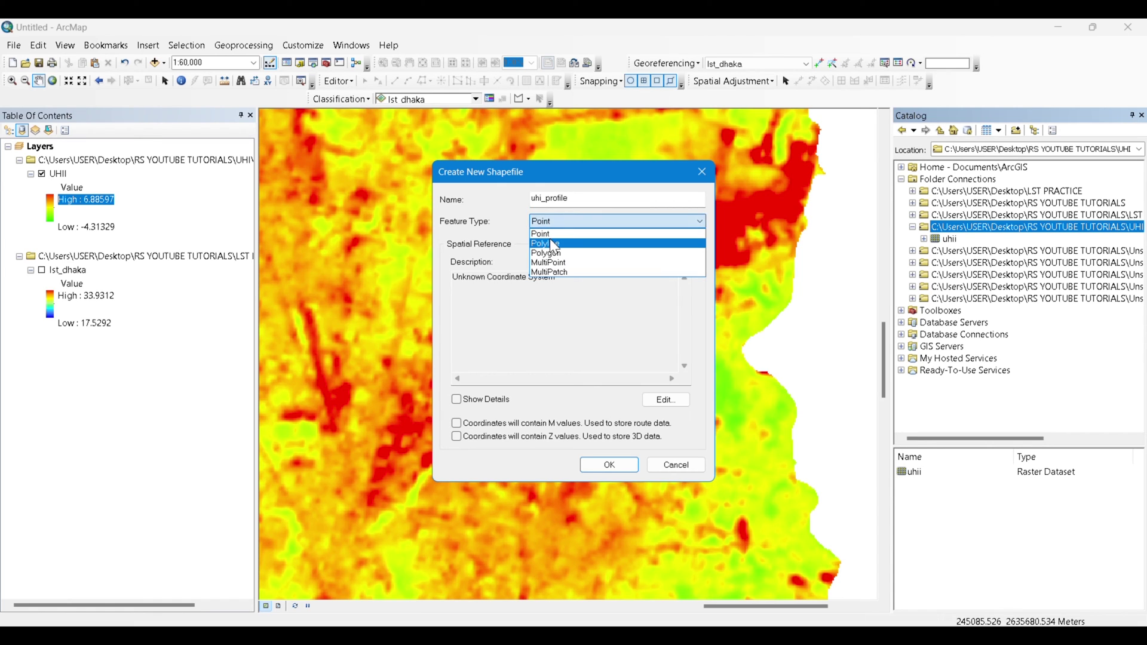
pyautogui.click(551, 244)
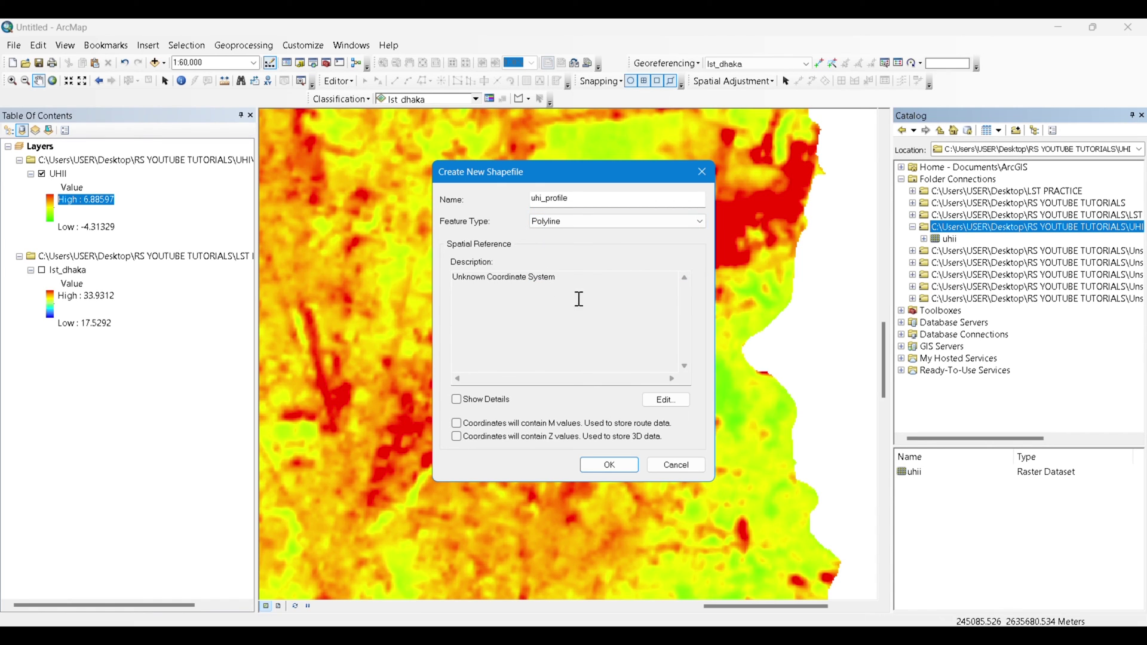
# - Assign the WGS 1984 UTM Zone 45N coordinate system to the new shapefile and create it
pyautogui.click(663, 400)
pyautogui.click(541, 239)
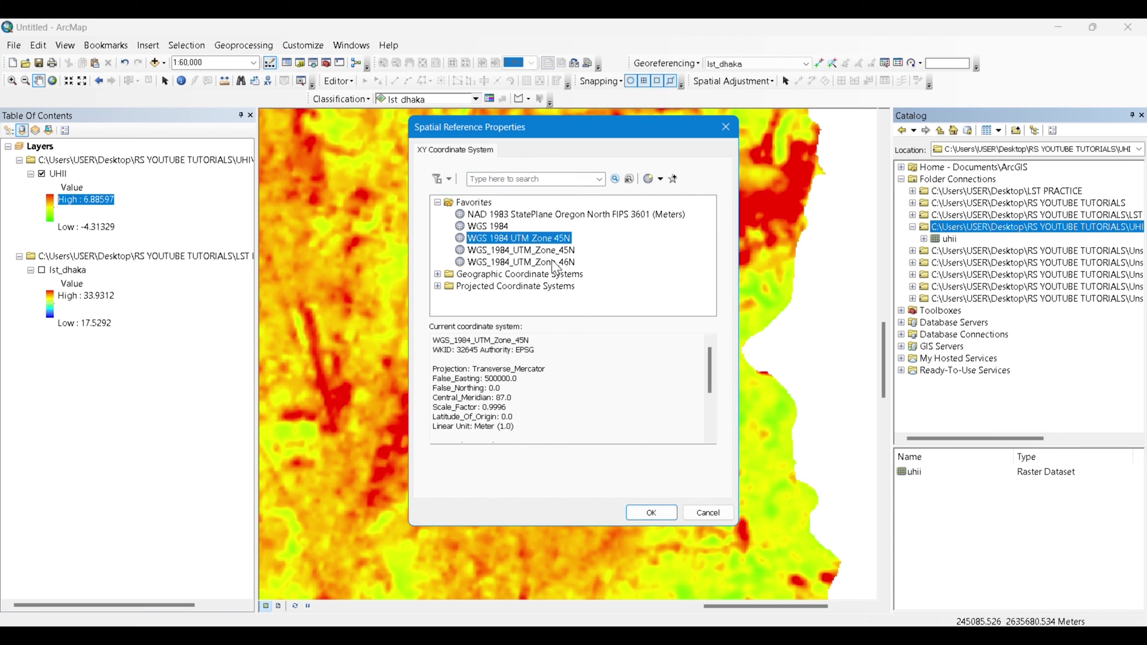
pyautogui.click(650, 515)
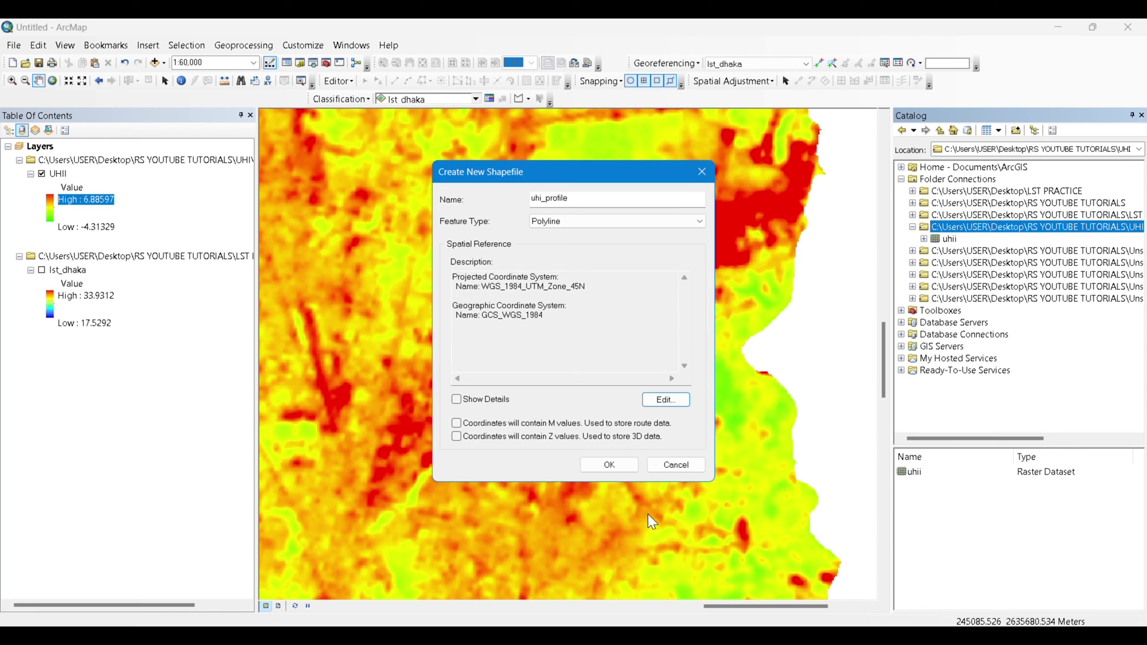
pyautogui.click(616, 466)
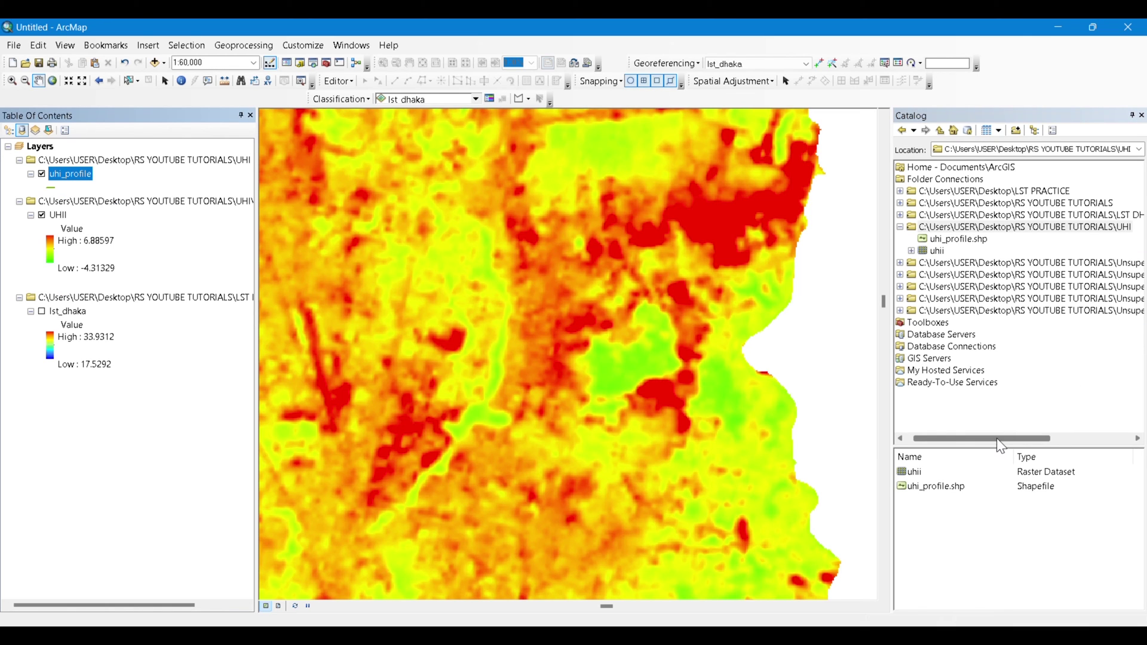
# - Start an edit session for the uhi_profile layer, continuing past the spatial reference warning
pyautogui.moveTo(997, 438); pyautogui.dragTo(989, 439)
pyautogui.click(956, 239)
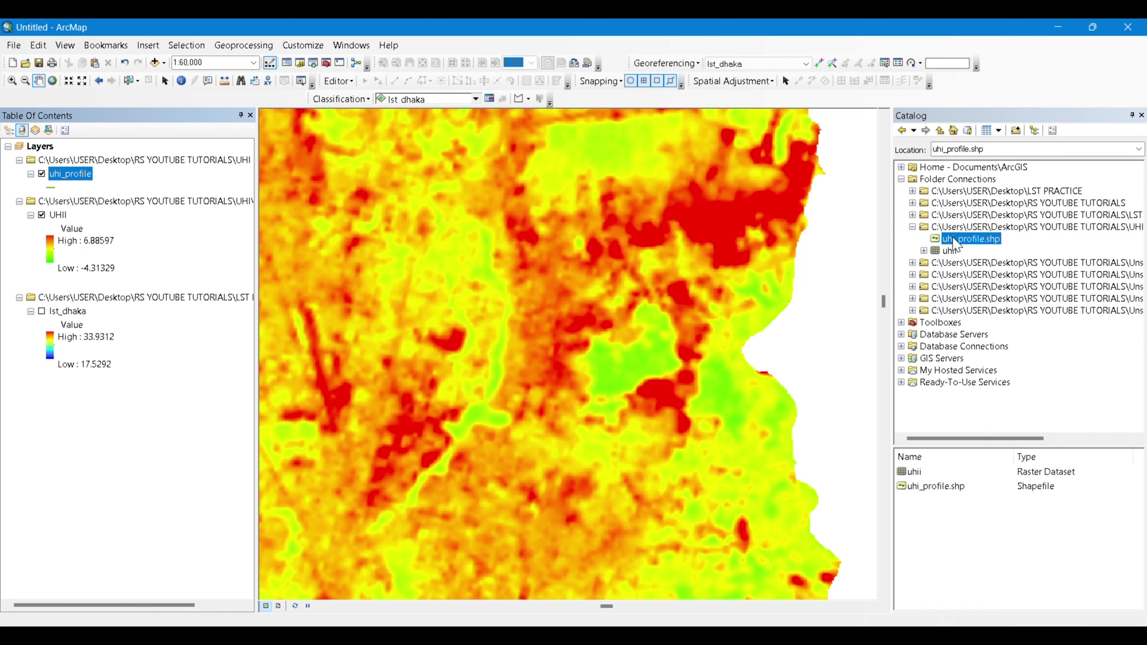
pyautogui.click(338, 81)
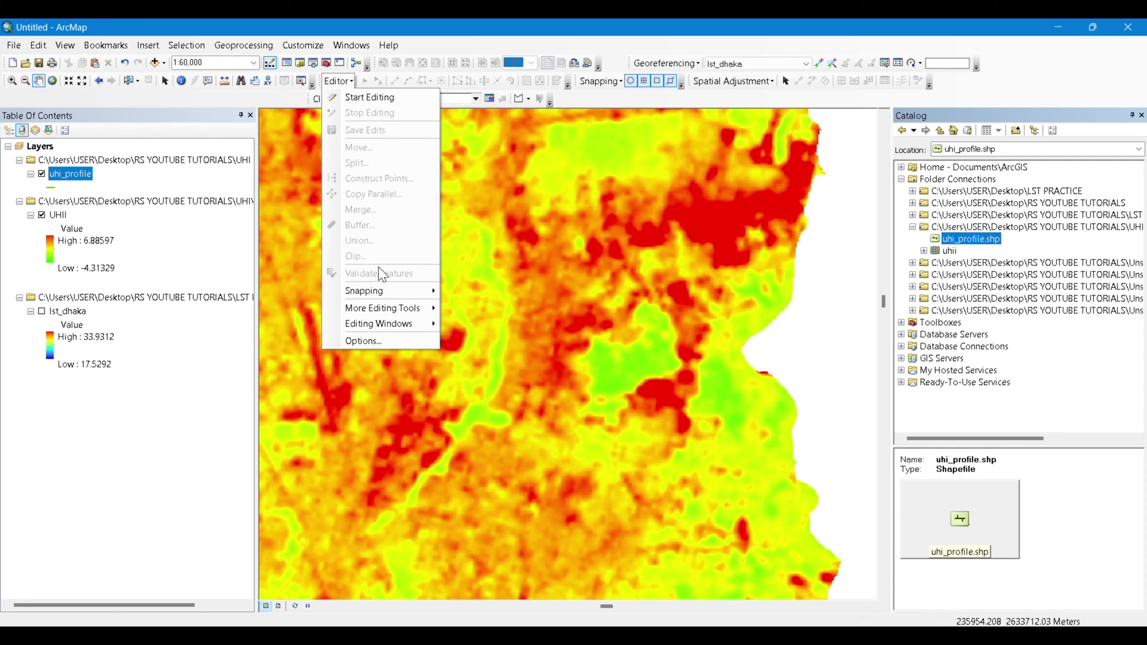
pyautogui.click(371, 99)
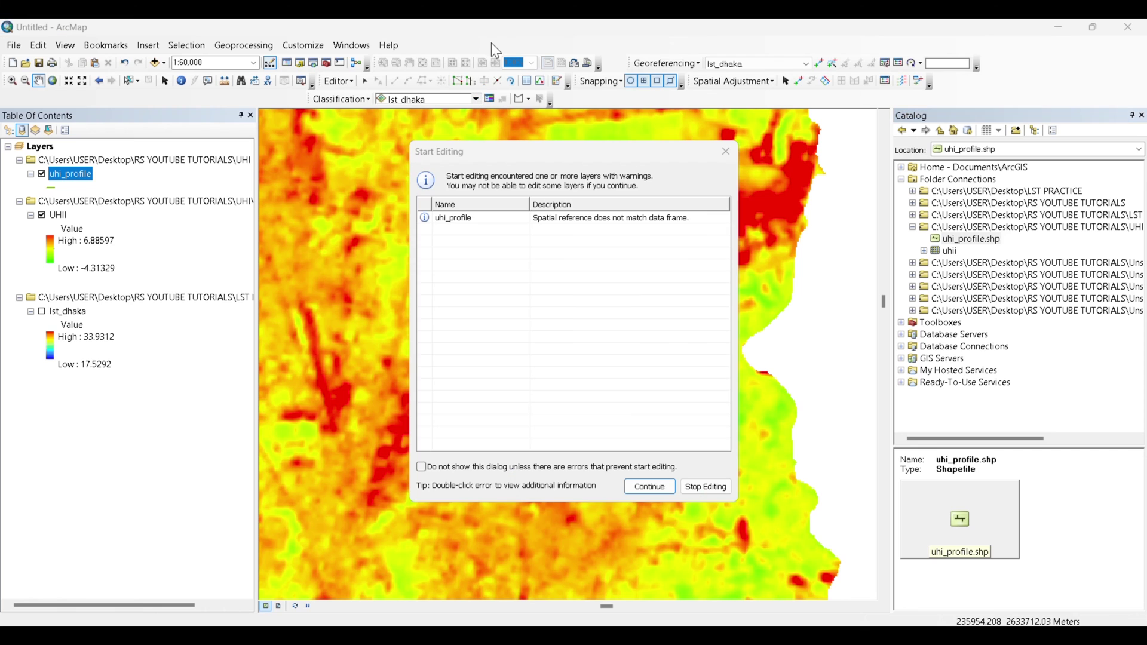
pyautogui.click(464, 221)
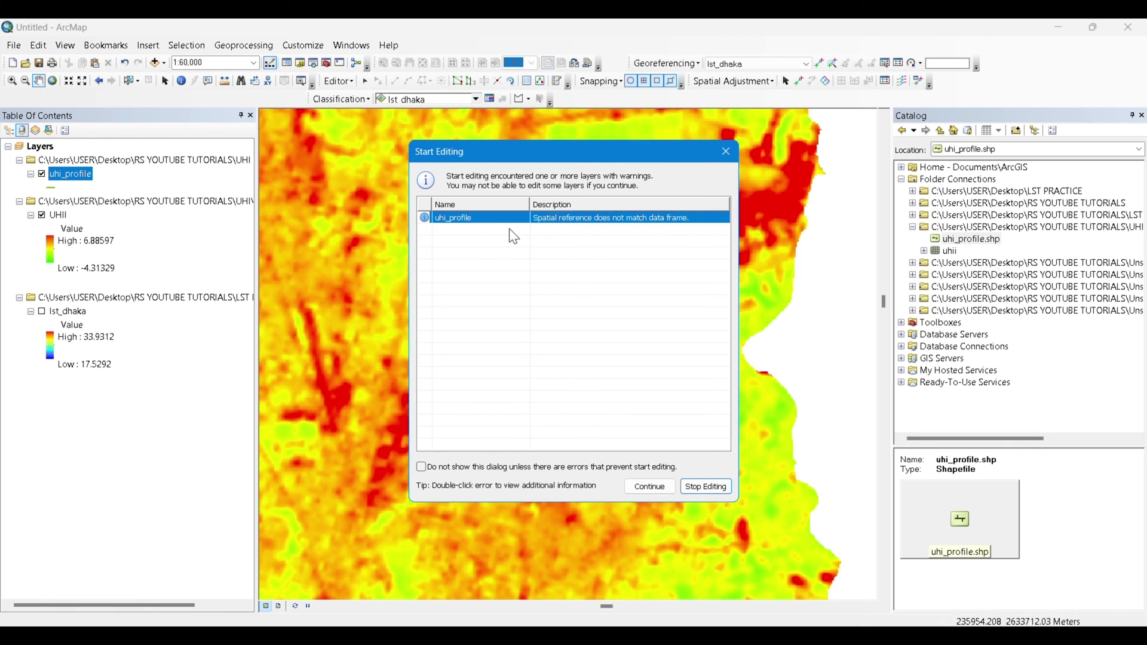
pyautogui.click(648, 488)
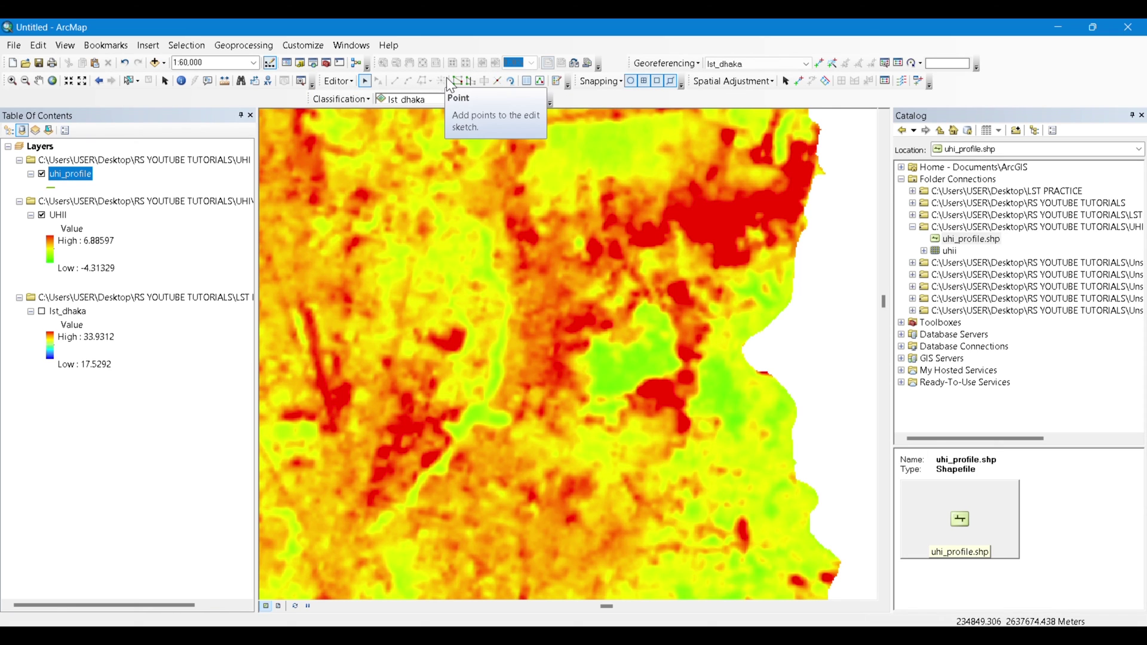
# - Draw a uhi_profile line about 1270 m long from the eastern green patch southeast across the narrow red strip, and close feature creation
pyautogui.click(557, 81)
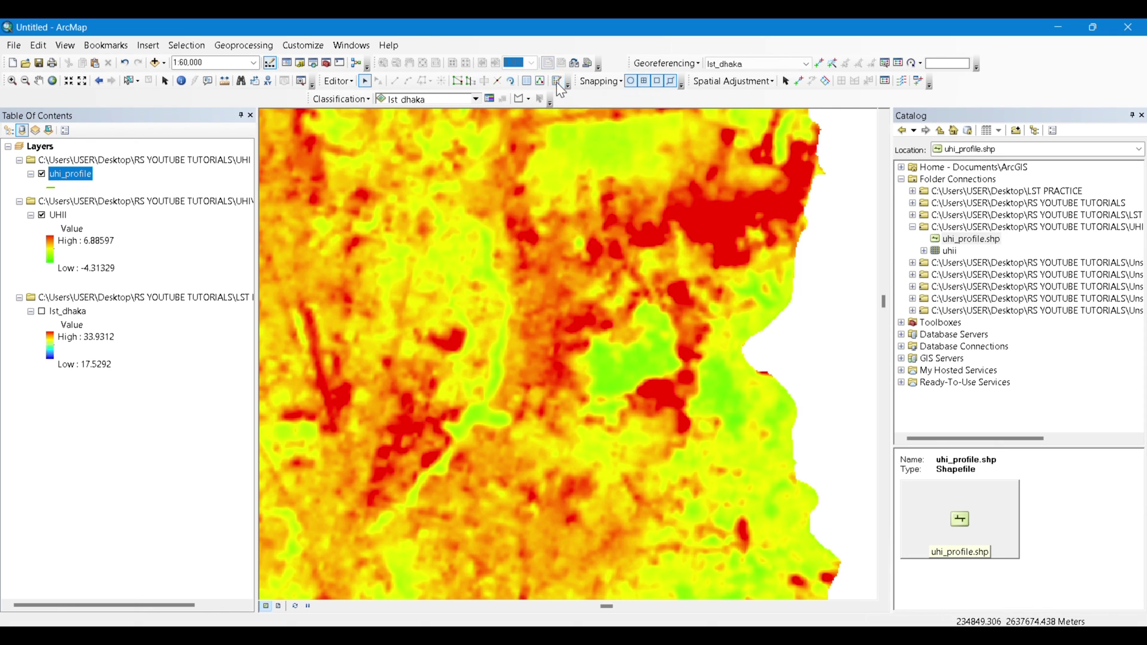
pyautogui.click(759, 164)
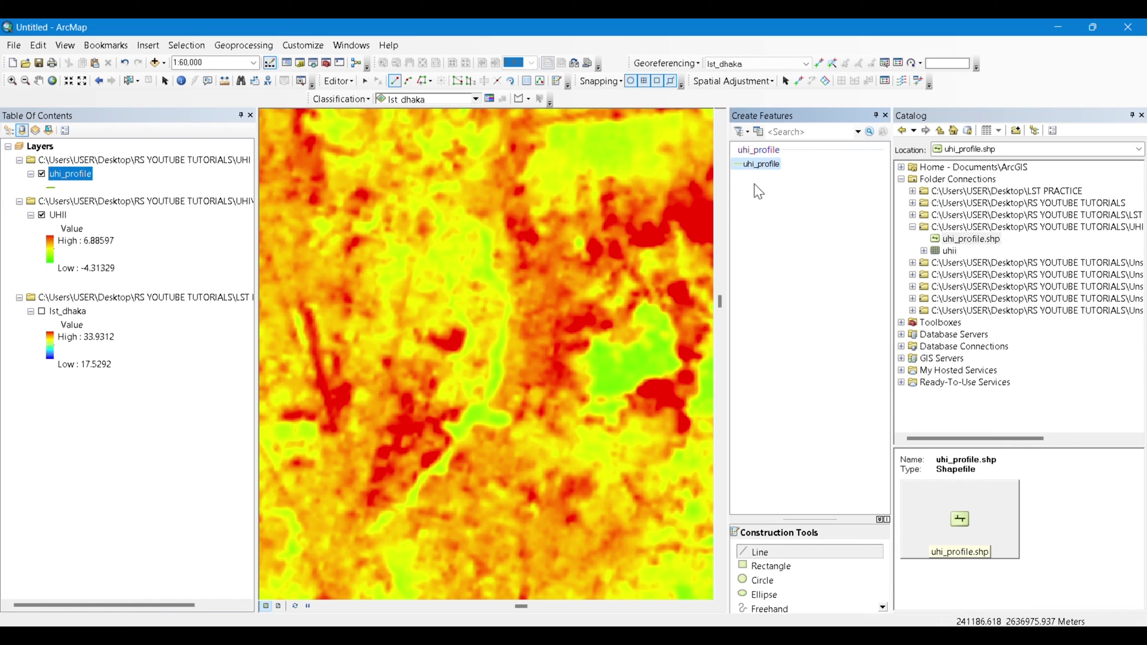
pyautogui.click(657, 358)
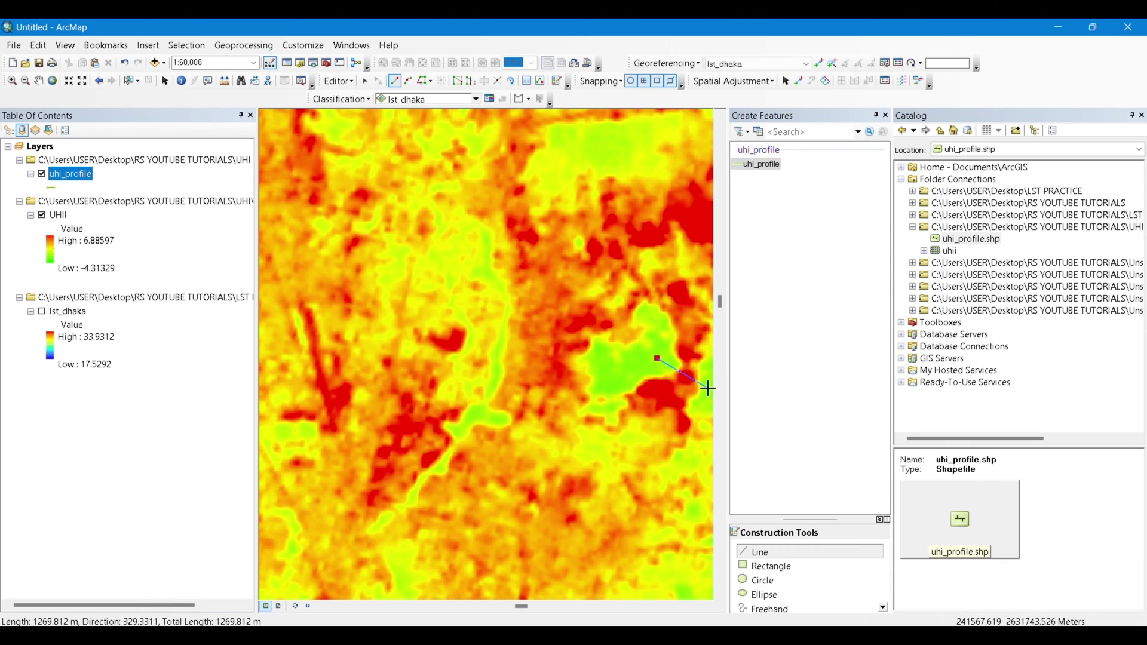
pyautogui.doubleClick(708, 388)
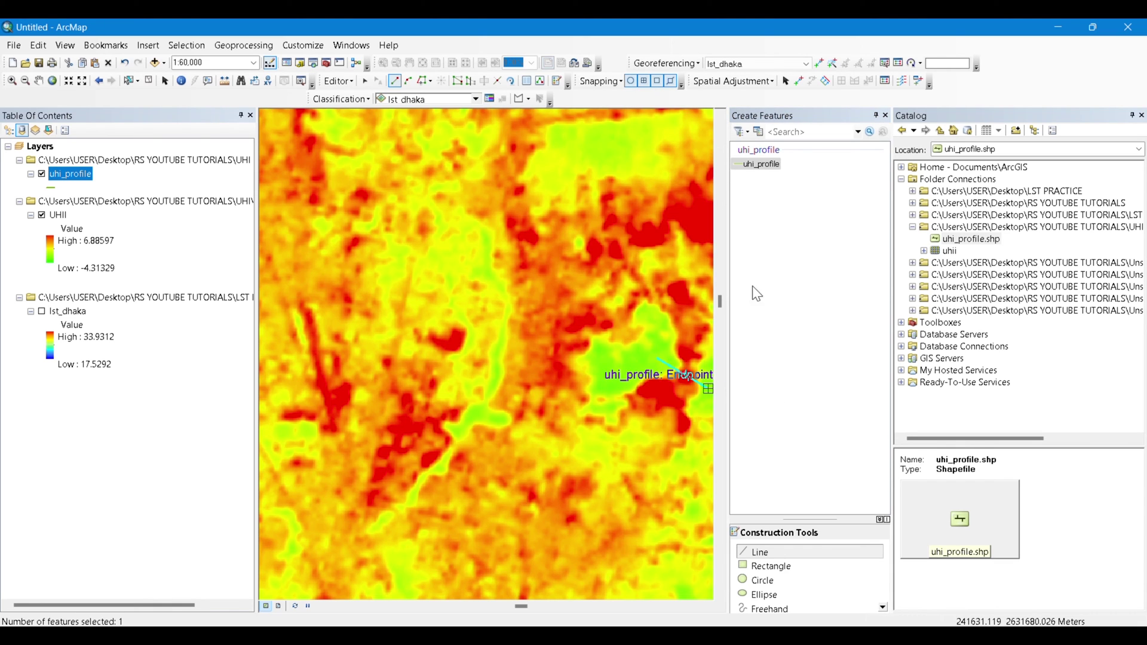
pyautogui.click(885, 116)
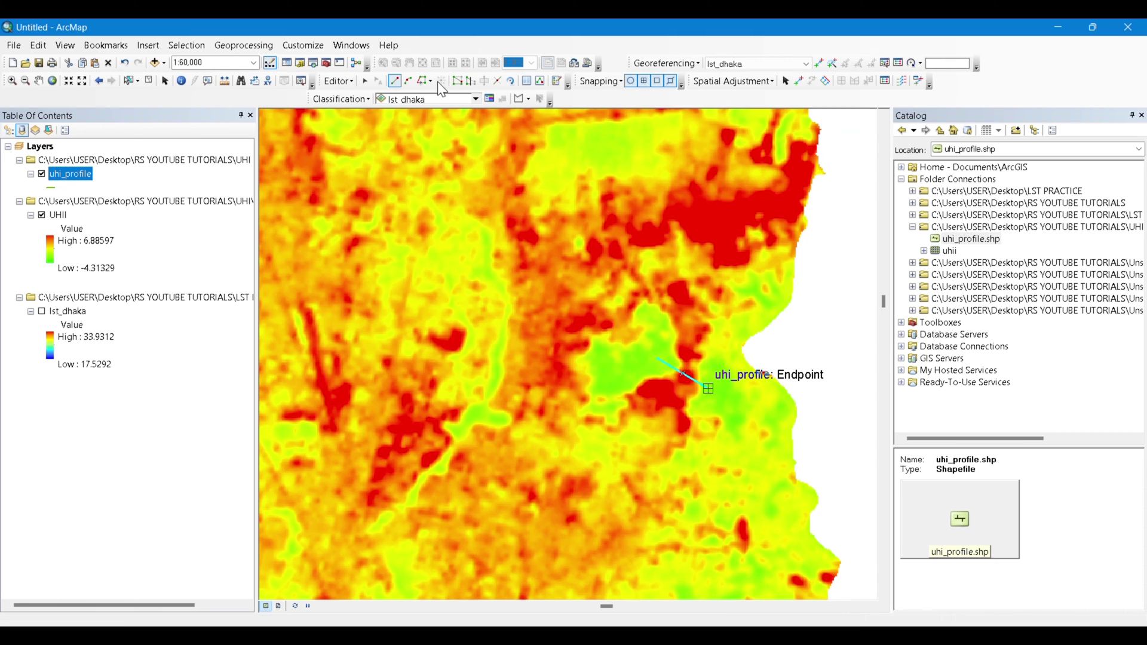
# - Save the edits to uhi_profile and stop editing
pyautogui.click(332, 82)
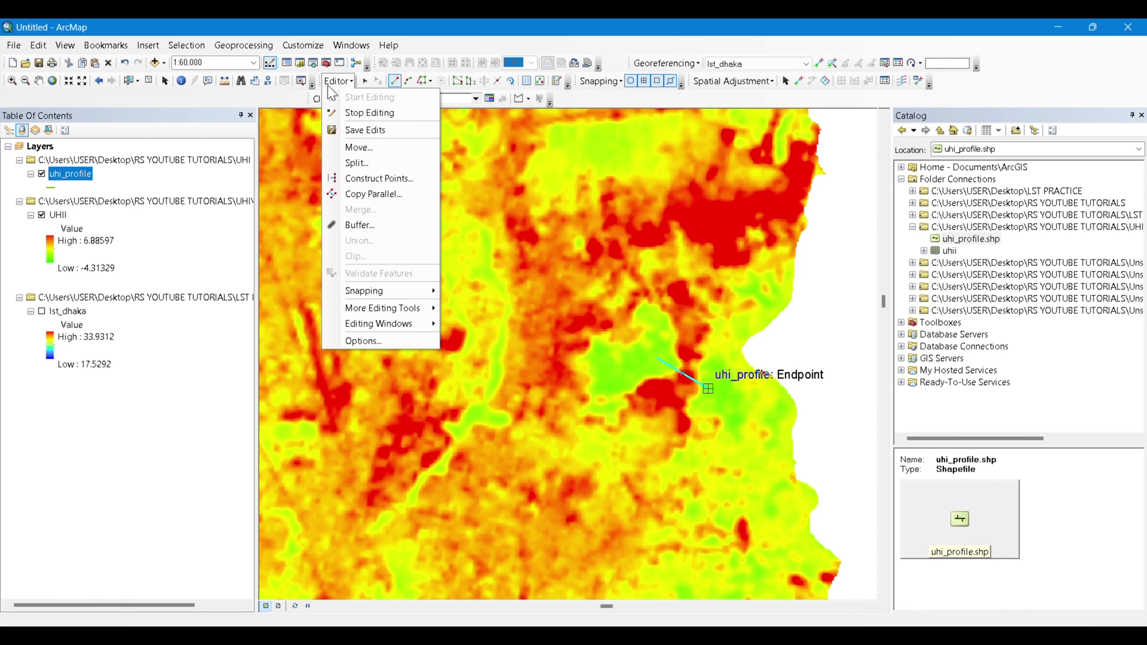
pyautogui.click(357, 127)
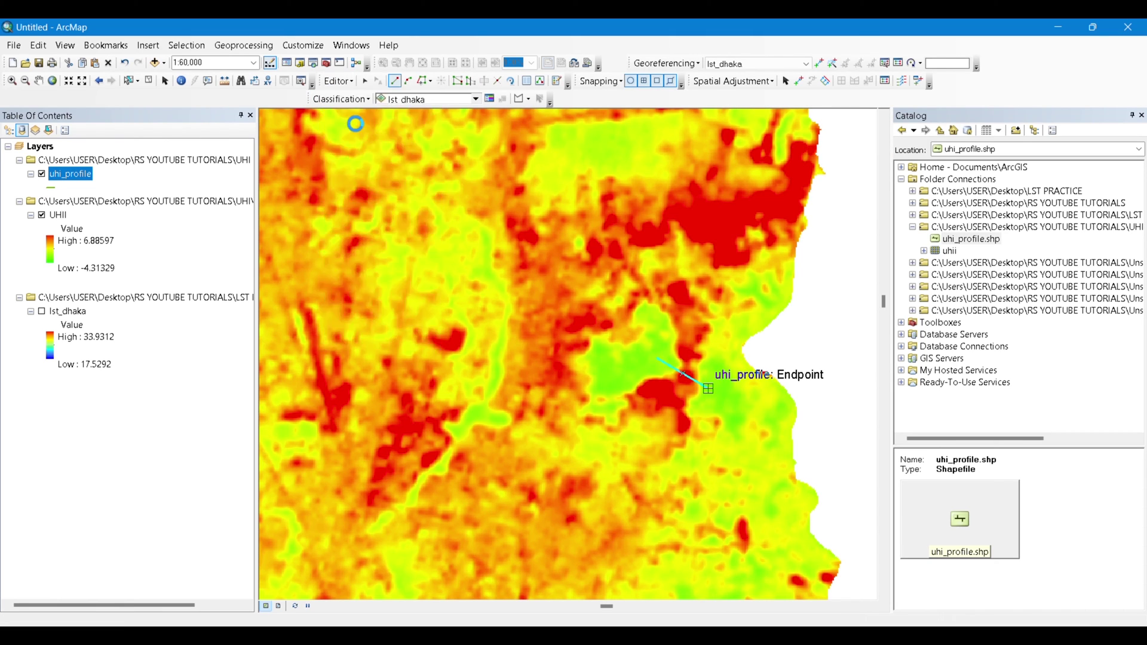
pyautogui.click(344, 80)
pyautogui.click(361, 113)
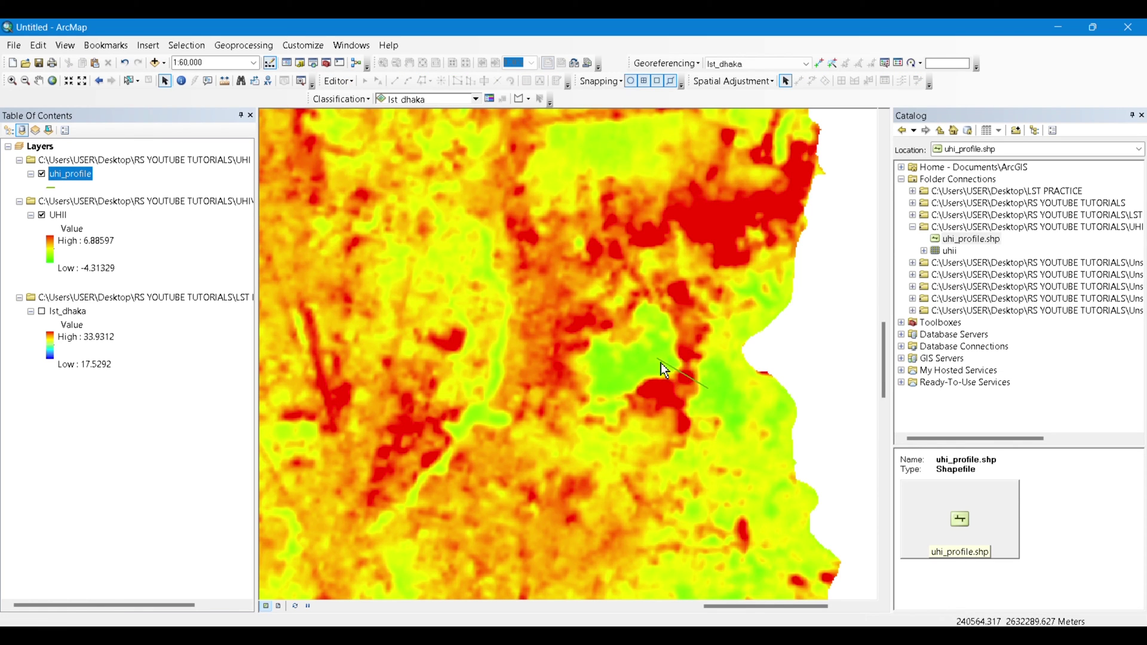
# - Symbolize the uhi_profile line with the Highway style, 3.40 wide, recolored to a dark teal blue
pyautogui.click(51, 186)
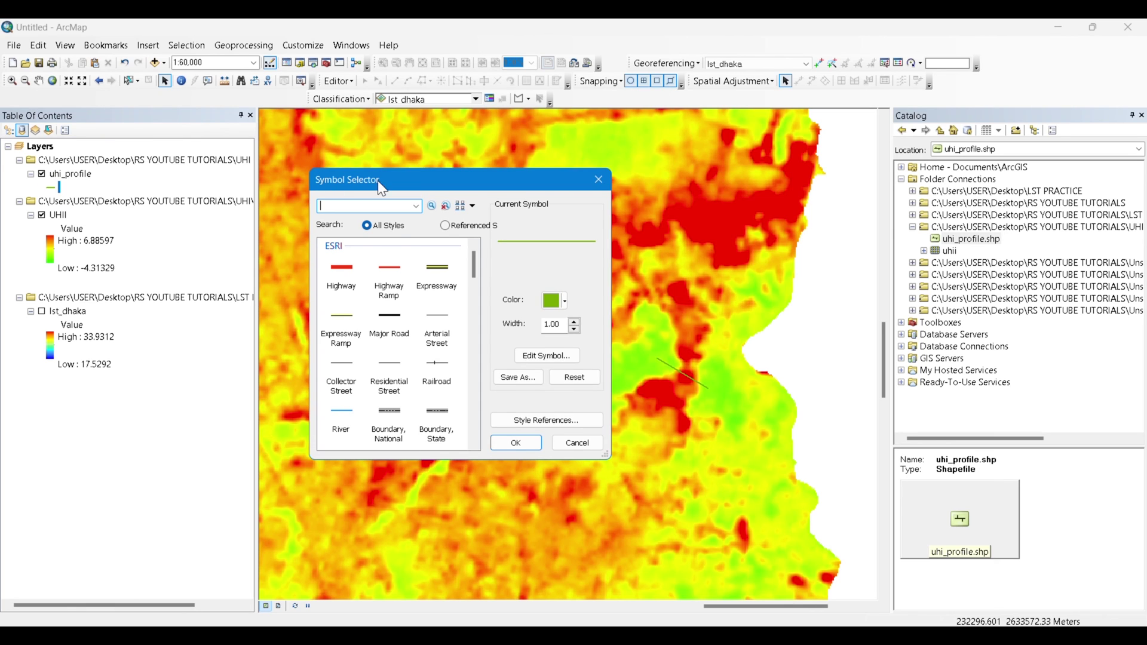
pyautogui.click(343, 282)
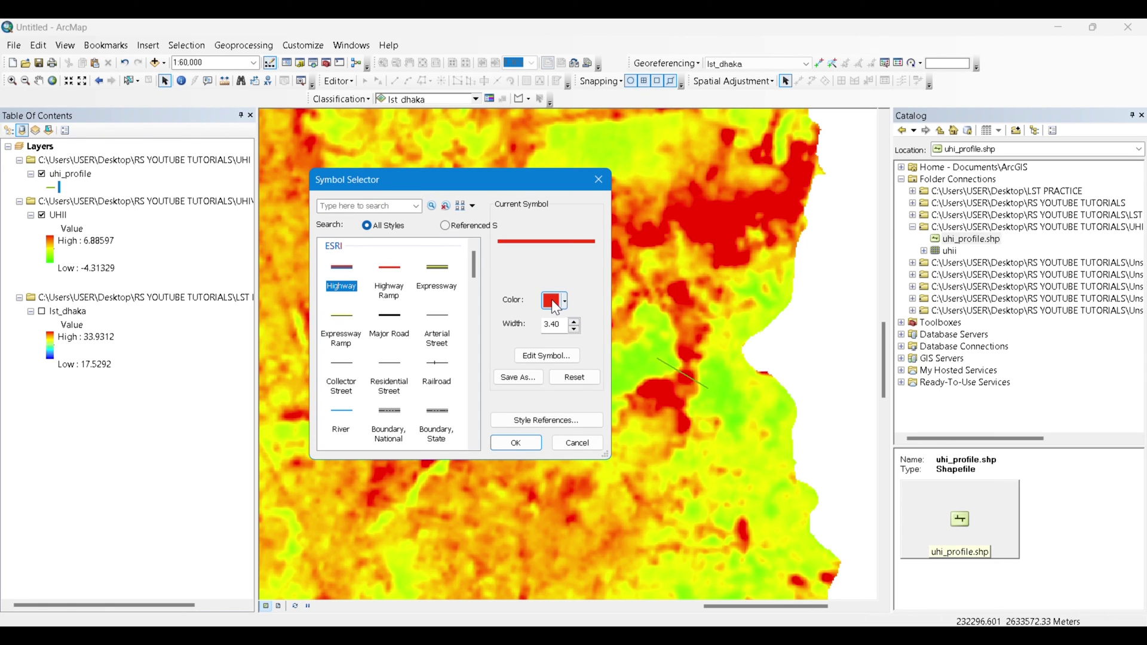
pyautogui.click(552, 300)
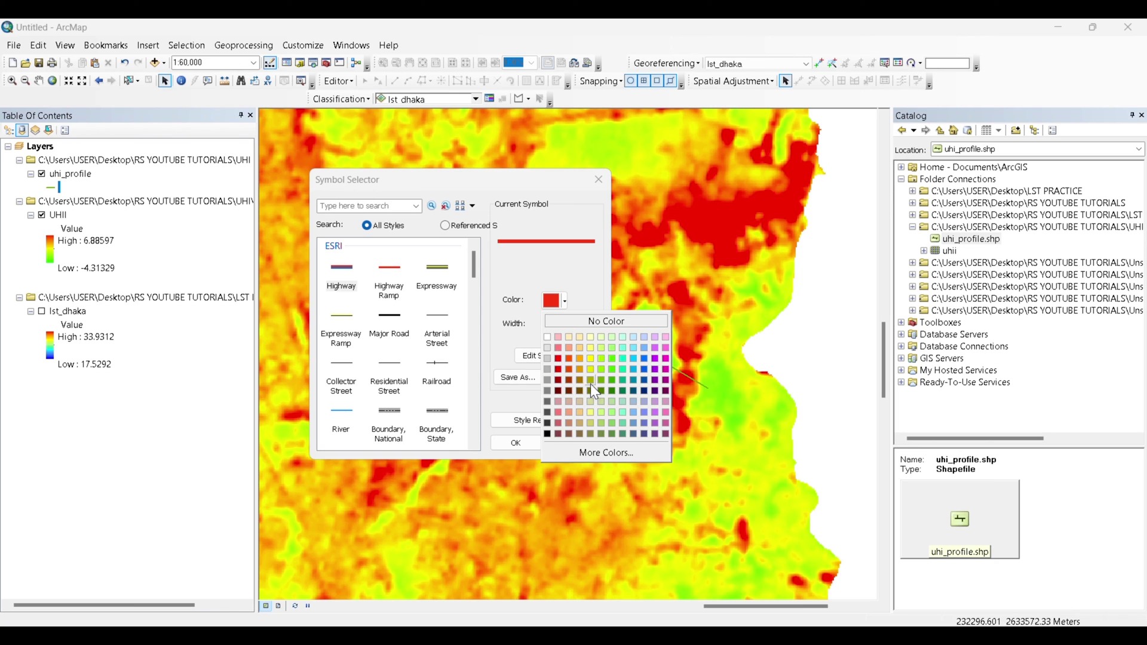
pyautogui.click(636, 383)
pyautogui.click(517, 442)
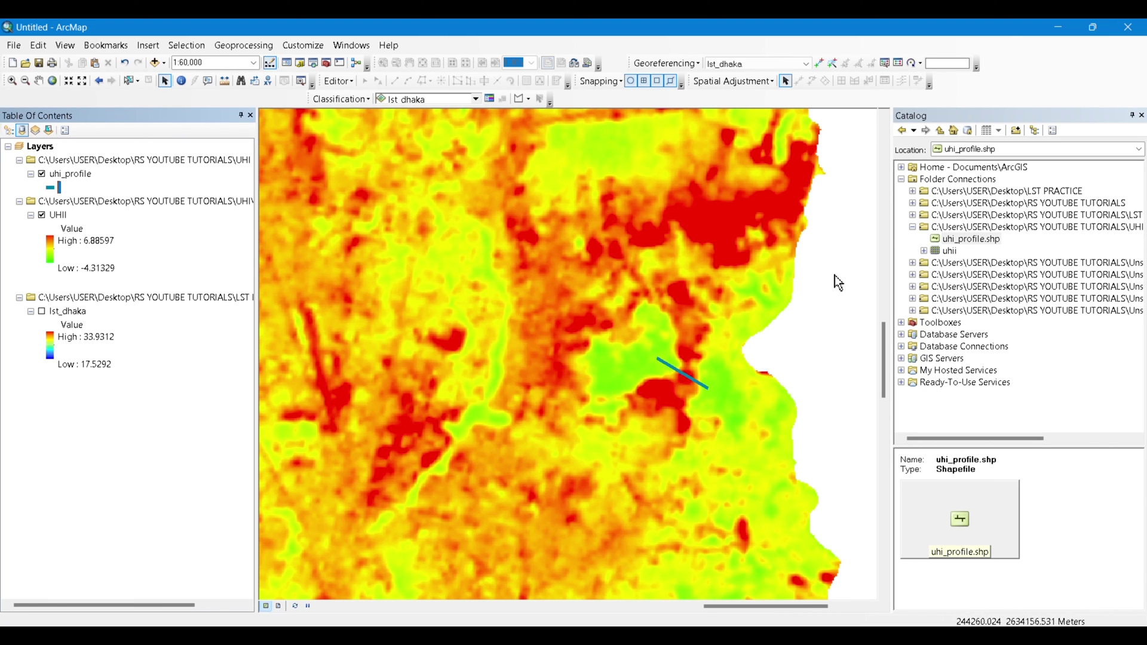
# - Search the tools for "stack profile" and open the Stack Profile (3D Analyst) tool
pyautogui.click(313, 63)
pyautogui.moveTo(1010, 164); pyautogui.dragTo(839, 164)
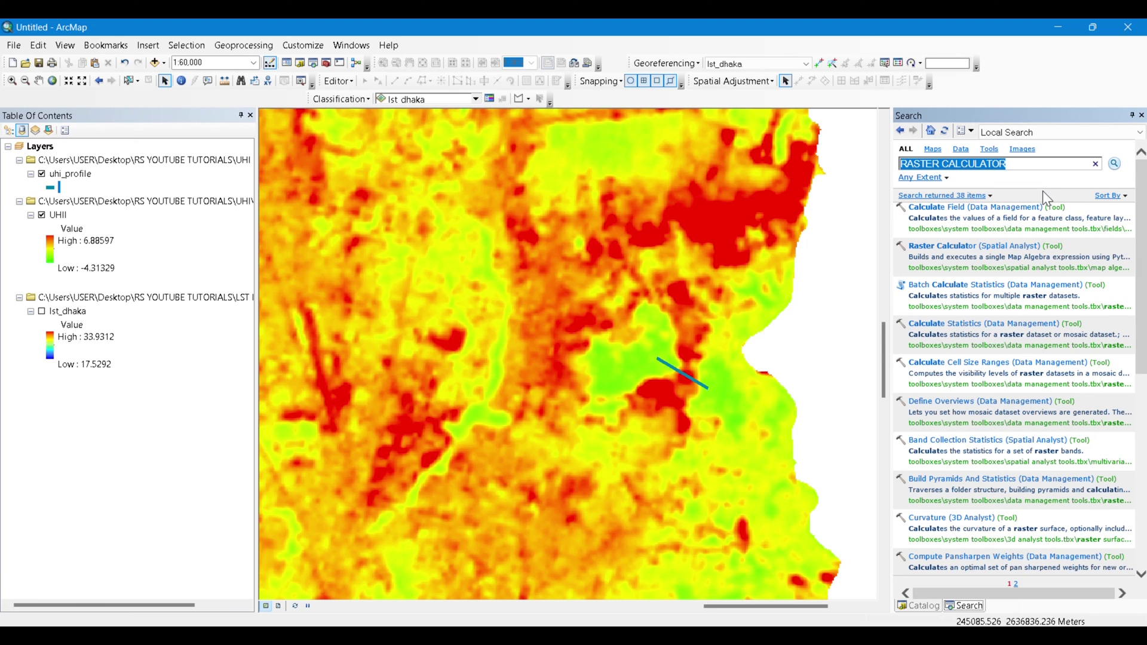
pyautogui.press('BackSpace')
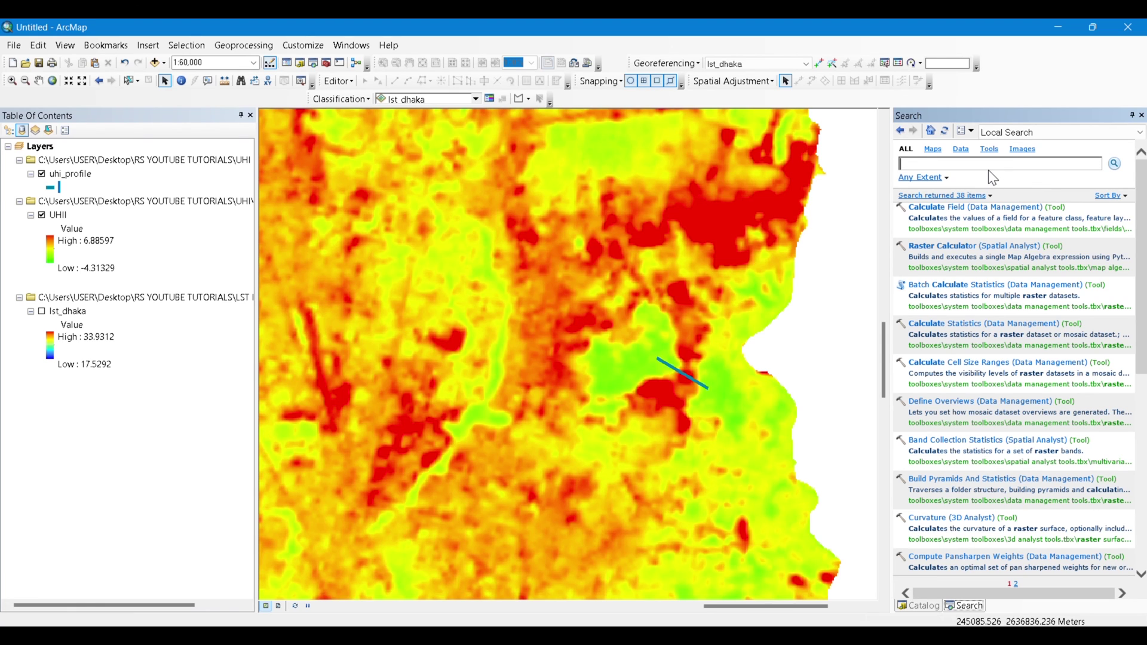
pyautogui.write('stack profile')
pyautogui.press('Return')
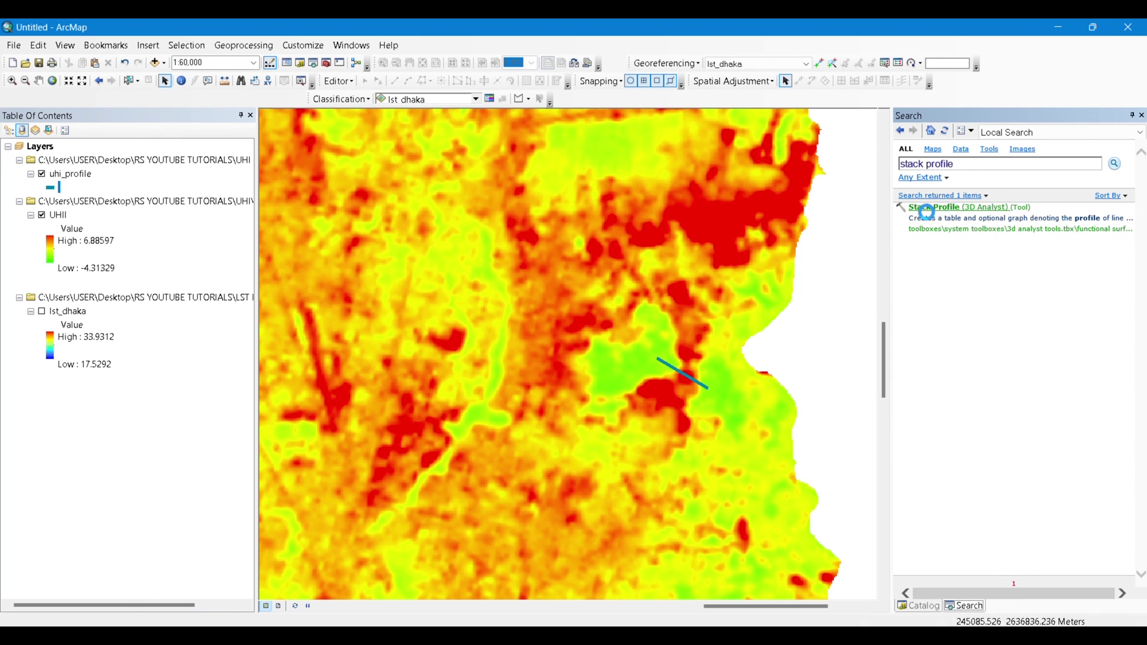
pyautogui.click(932, 208)
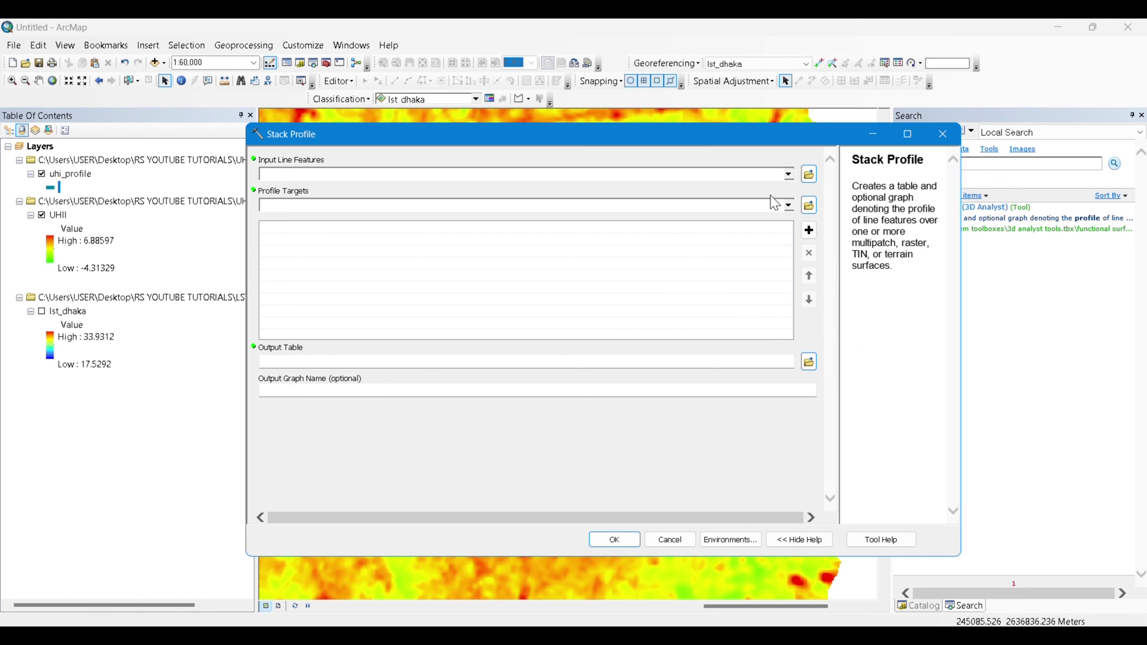
# - Set uhi_profile as the Stack Profile input line features and add lst_dhaka as the profile target
pyautogui.click(790, 175)
pyautogui.click(307, 189)
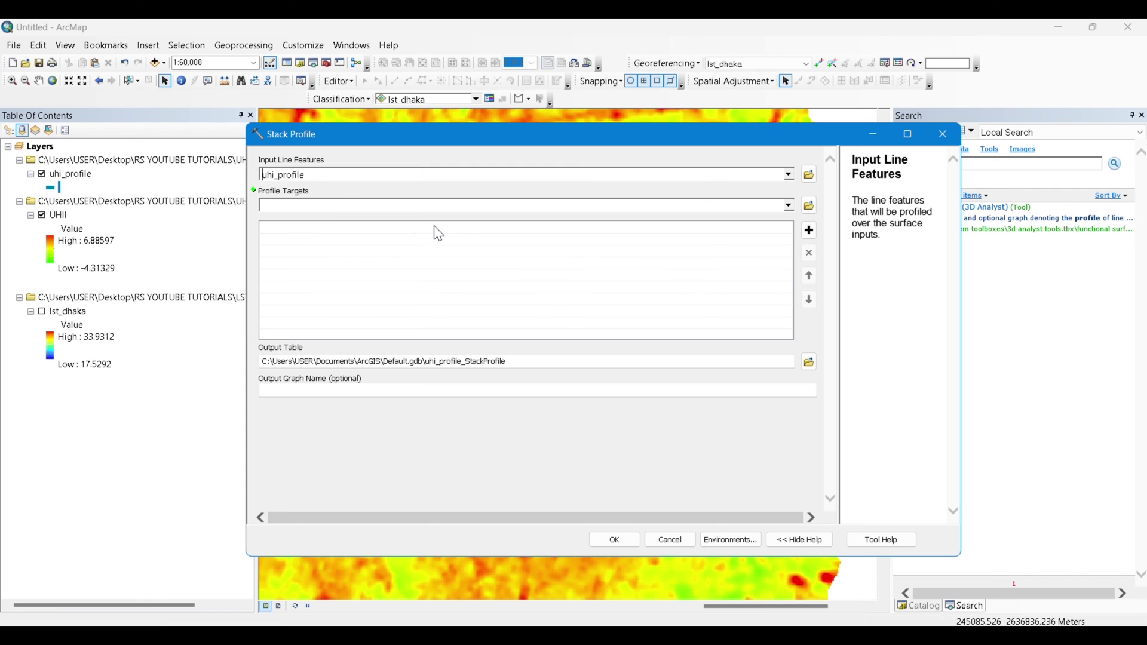
pyautogui.click(789, 206)
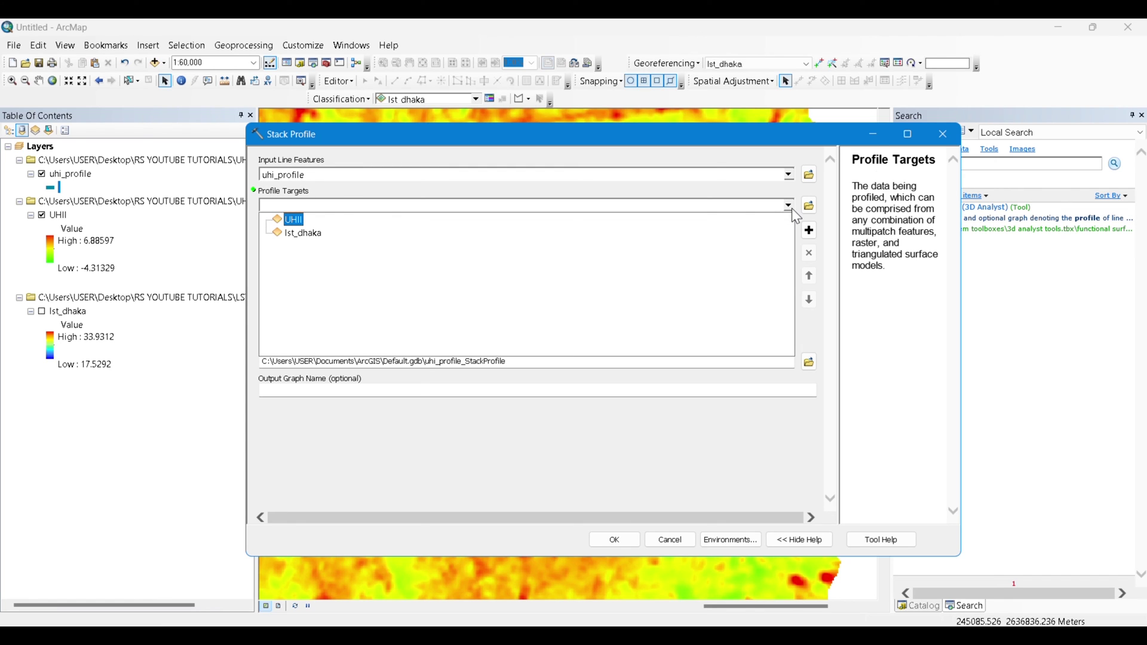
pyautogui.click(301, 234)
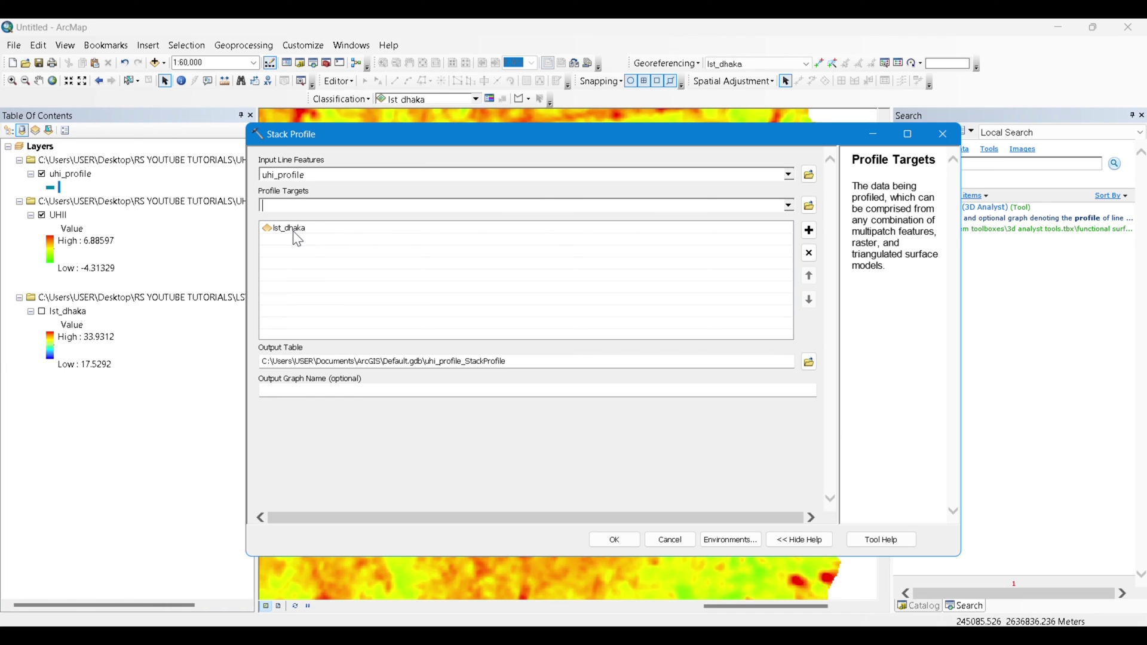
# - Set the Stack Profile output table to uhi_table in the RS YOUTUBE TUTORIALS\UHI folder
pyautogui.click(815, 366)
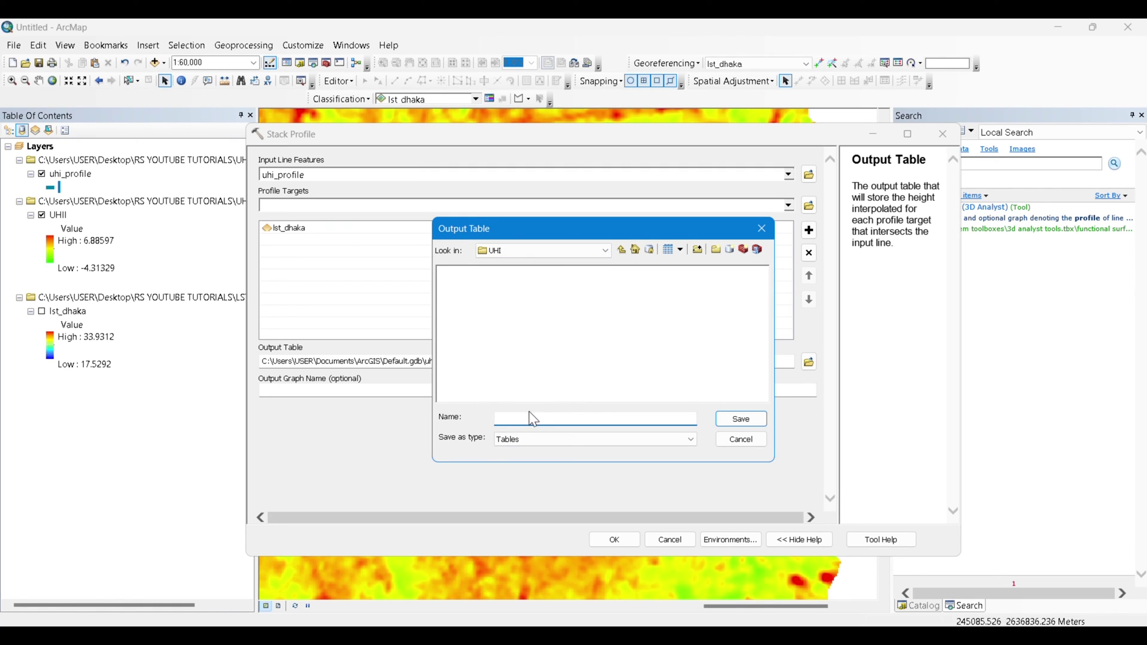
pyautogui.write('uhi_table')
pyautogui.click(744, 420)
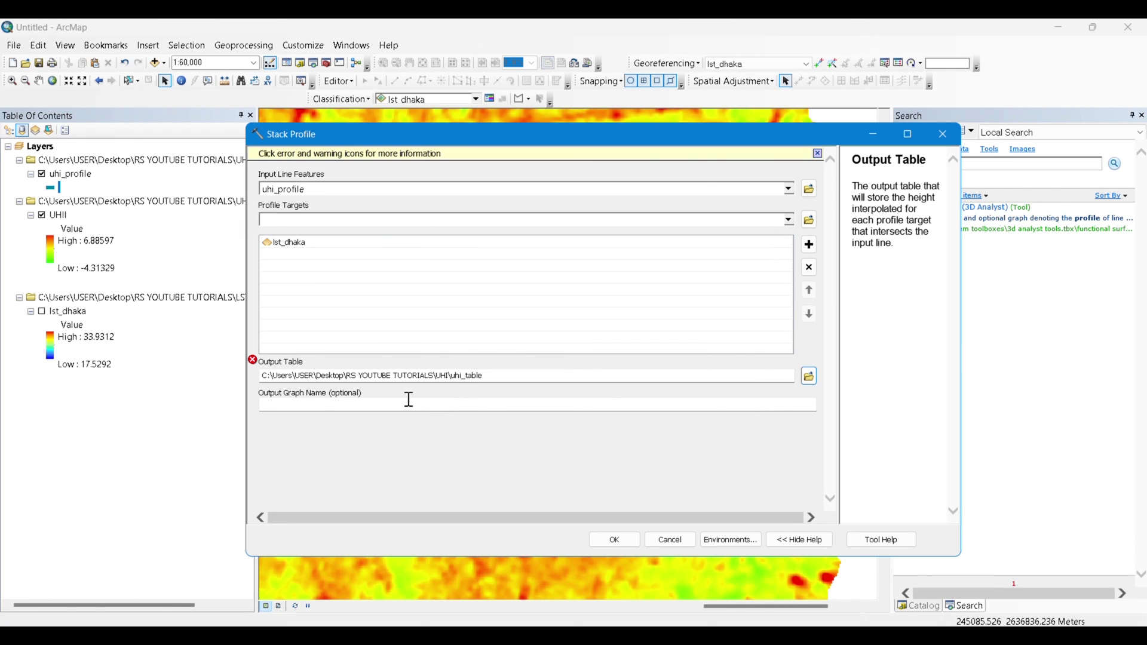
# - Try shortening the Stack Profile output table name to table and read the error details for that parameter
pyautogui.click(507, 375)
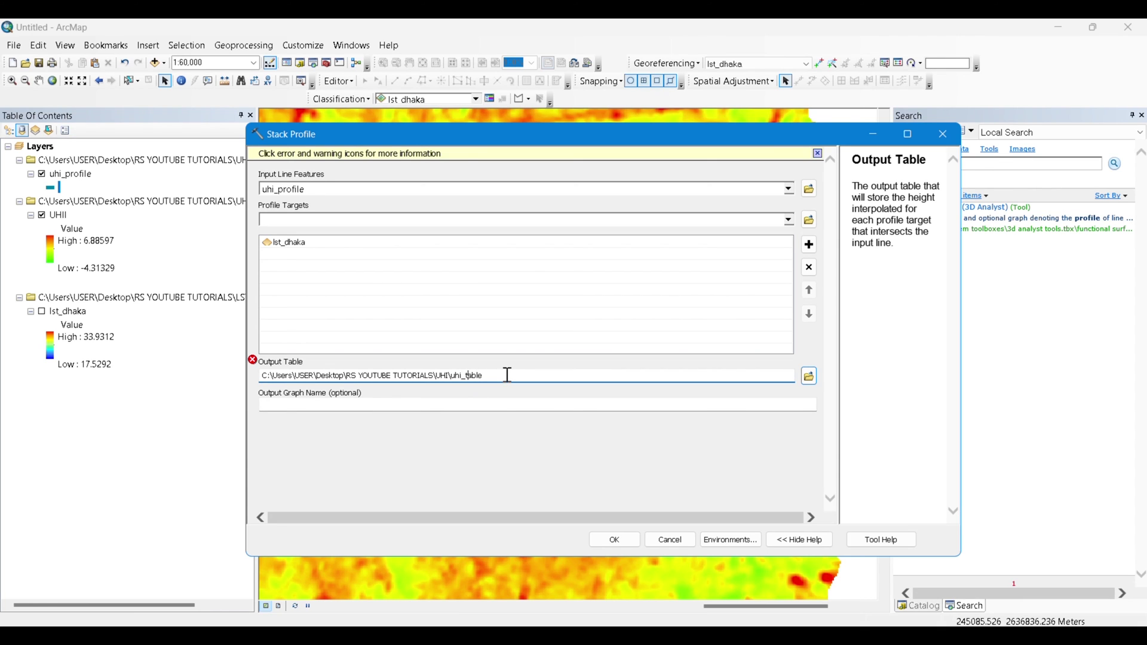
pyautogui.press('BackSpace')
pyautogui.press('BackSpace')
pyautogui.press('BackSpace')
pyautogui.press('BackSpace')
pyautogui.click(478, 376)
pyautogui.click(253, 360)
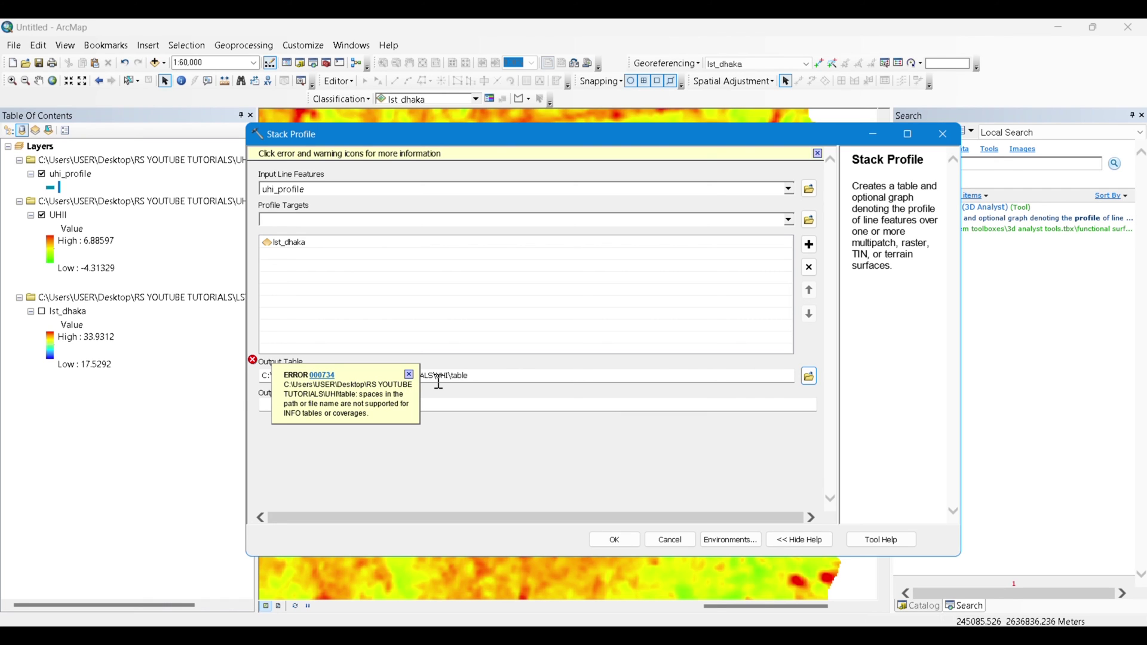
# - Try saving the output table as table in the UHI folder through the output browser, checking the available save types
pyautogui.click(810, 378)
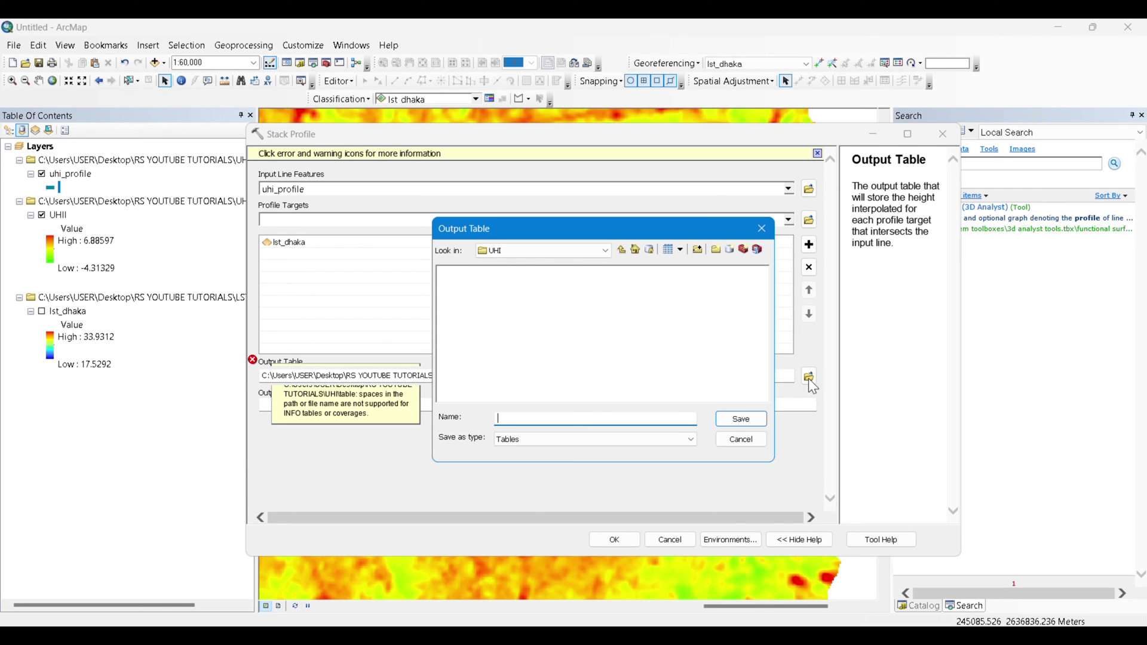
pyautogui.click(541, 440)
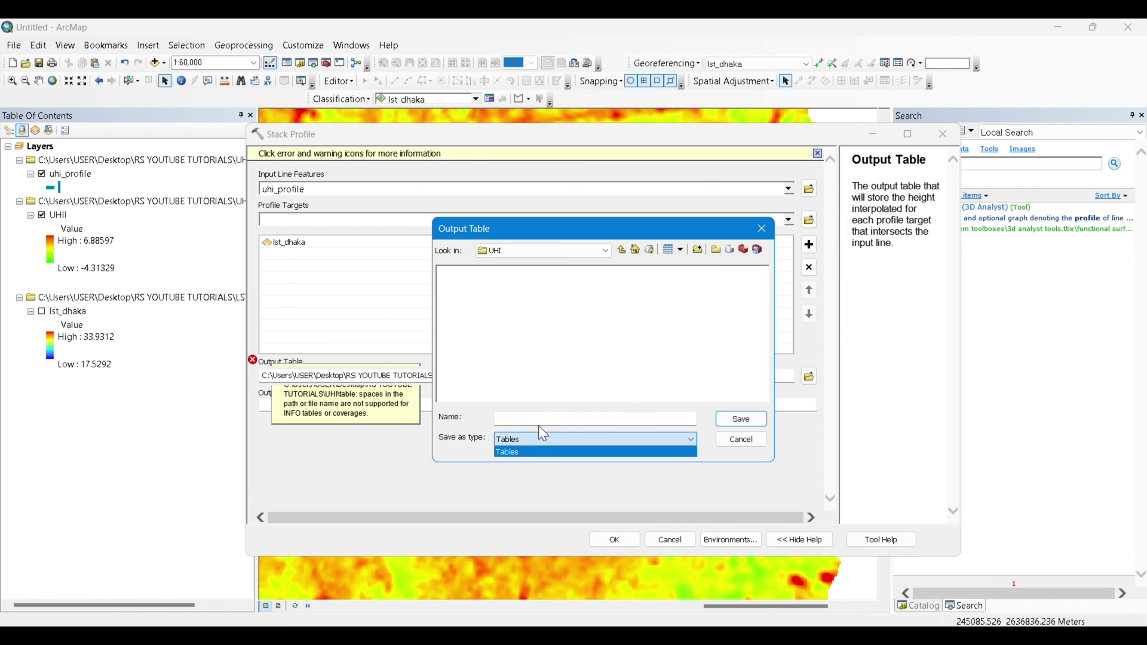
pyautogui.click(542, 434)
pyautogui.click(538, 418)
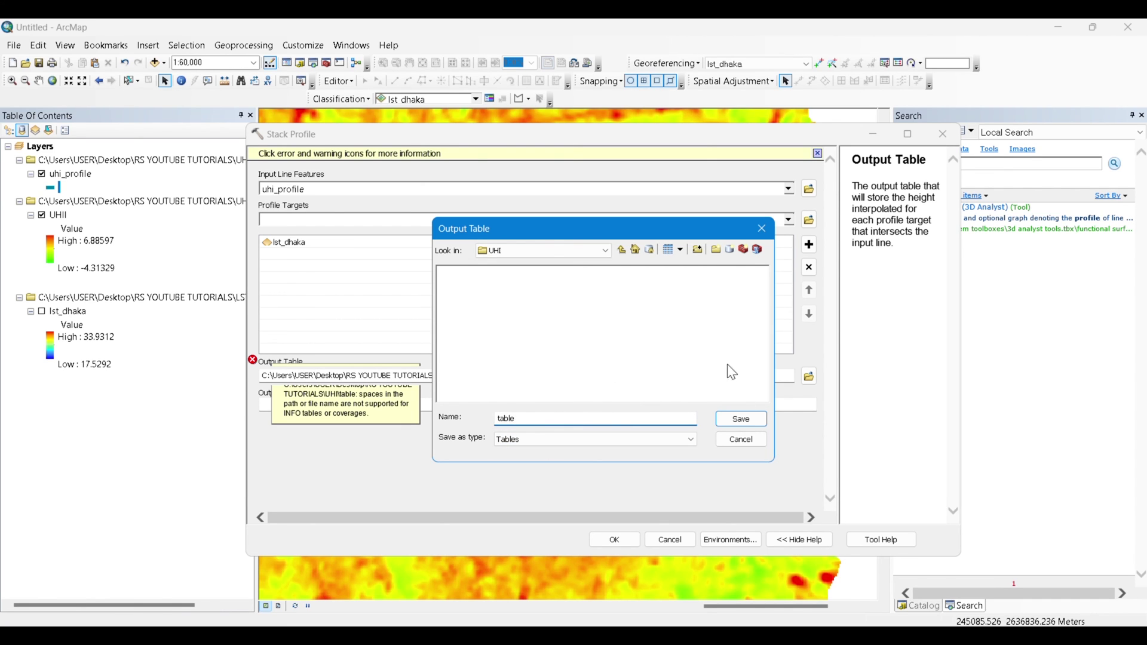
pyautogui.click(757, 424)
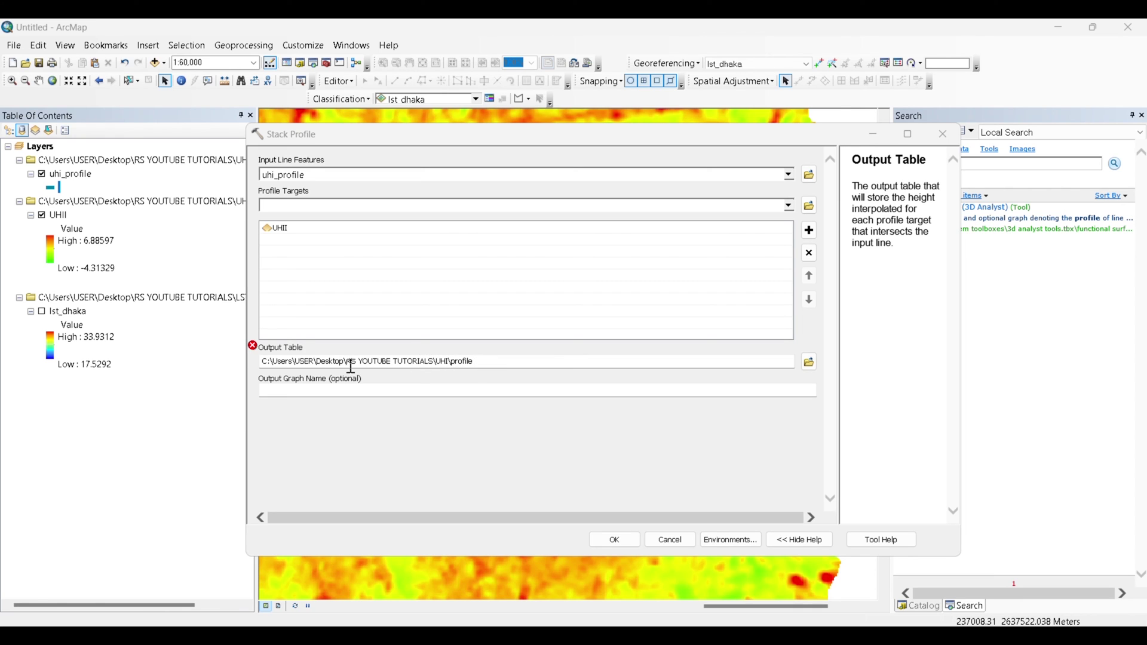
# - Set the Stack Profile output table to profile in the Desktop\GSN folder and name the output graph UHI_profile
pyautogui.click(810, 363)
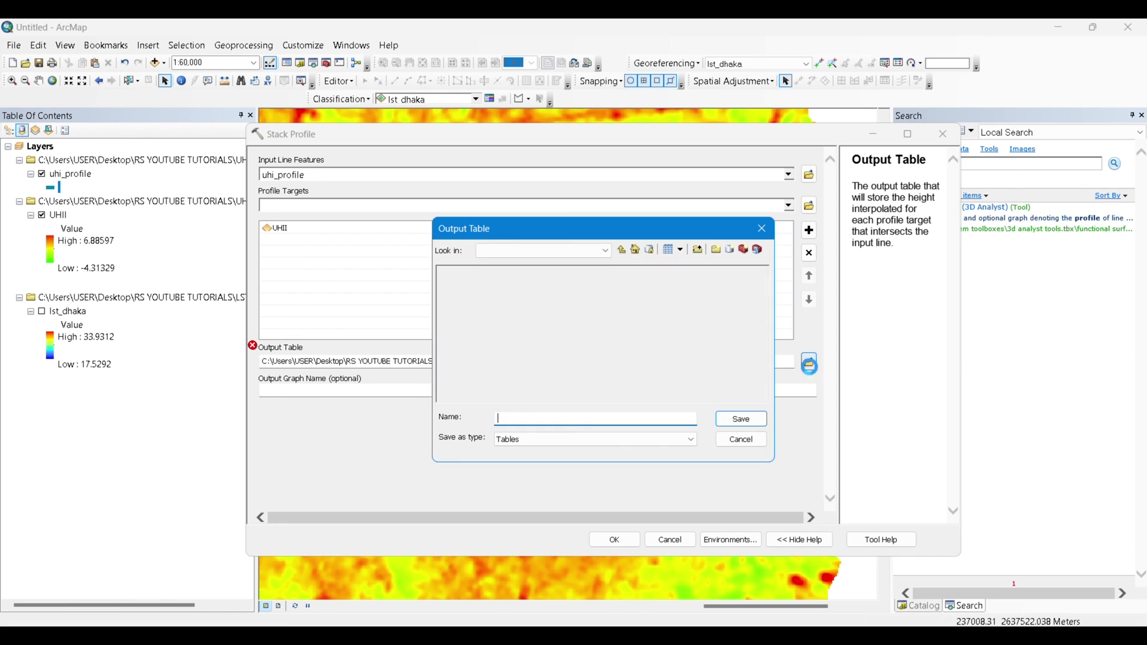
pyautogui.click(621, 251)
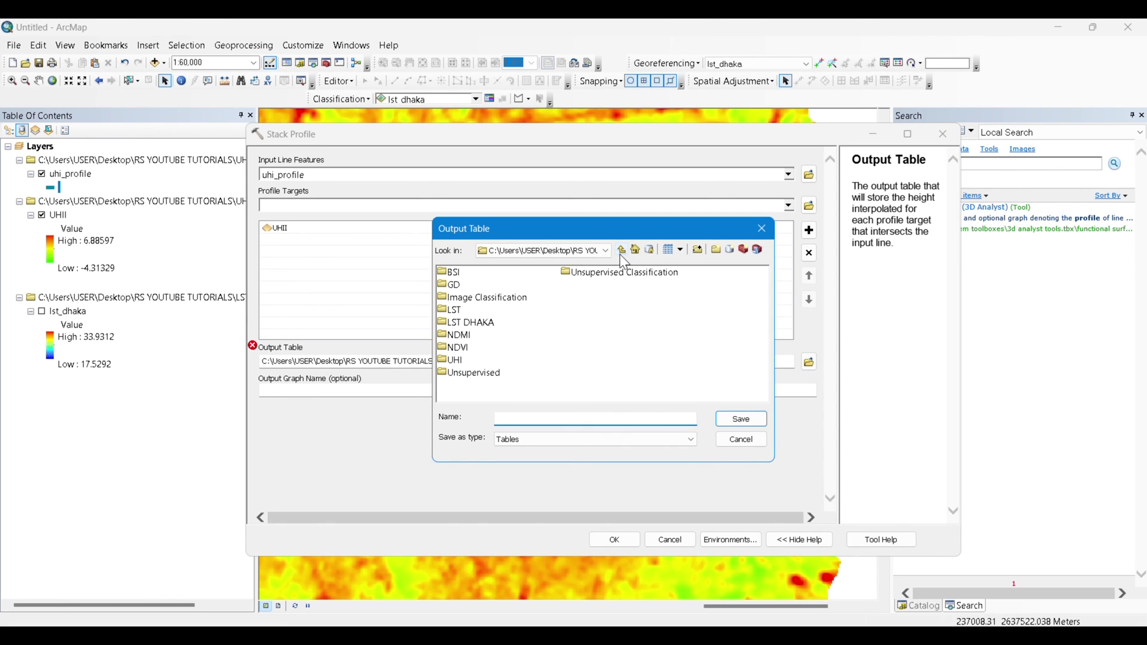
pyautogui.click(623, 253)
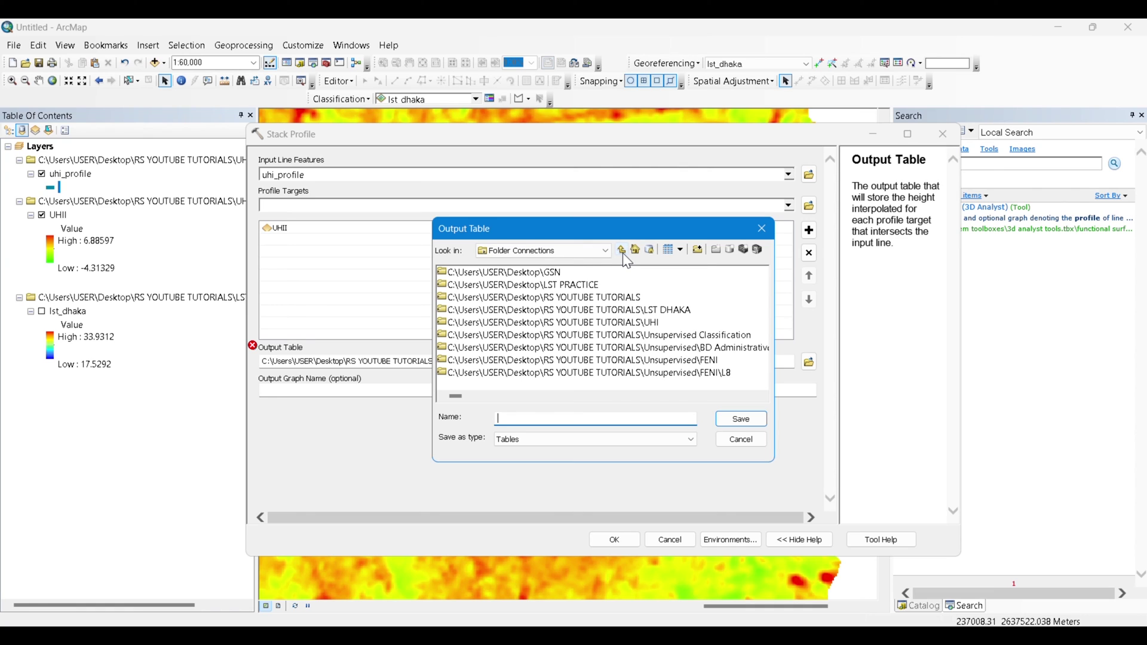
pyautogui.doubleClick(548, 273)
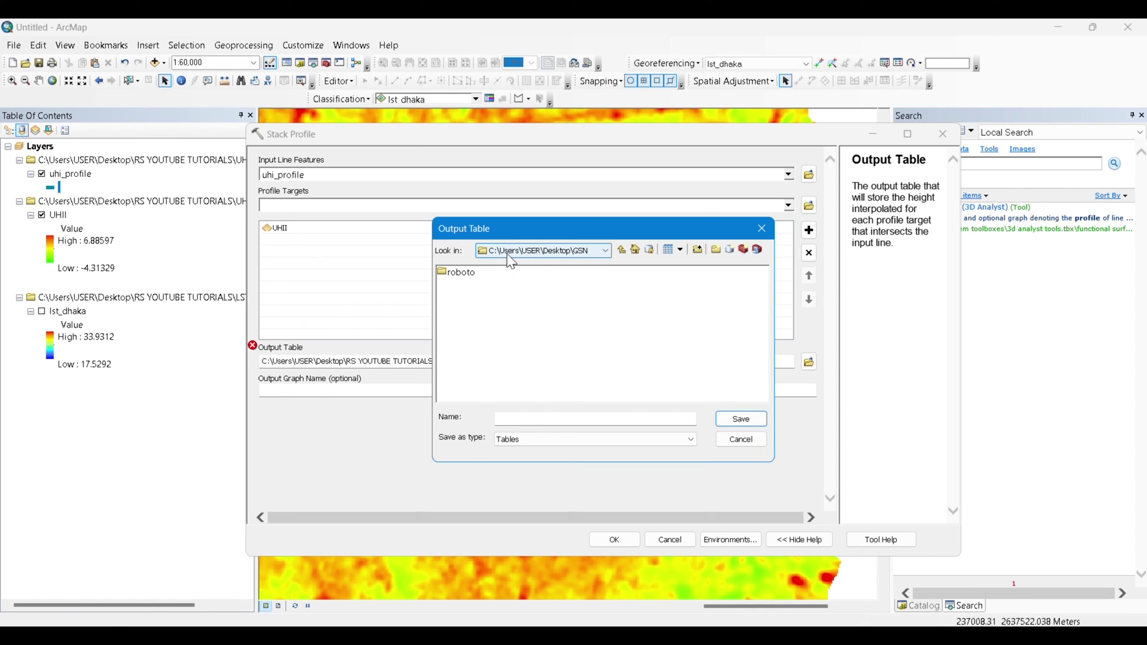
pyautogui.click(521, 420)
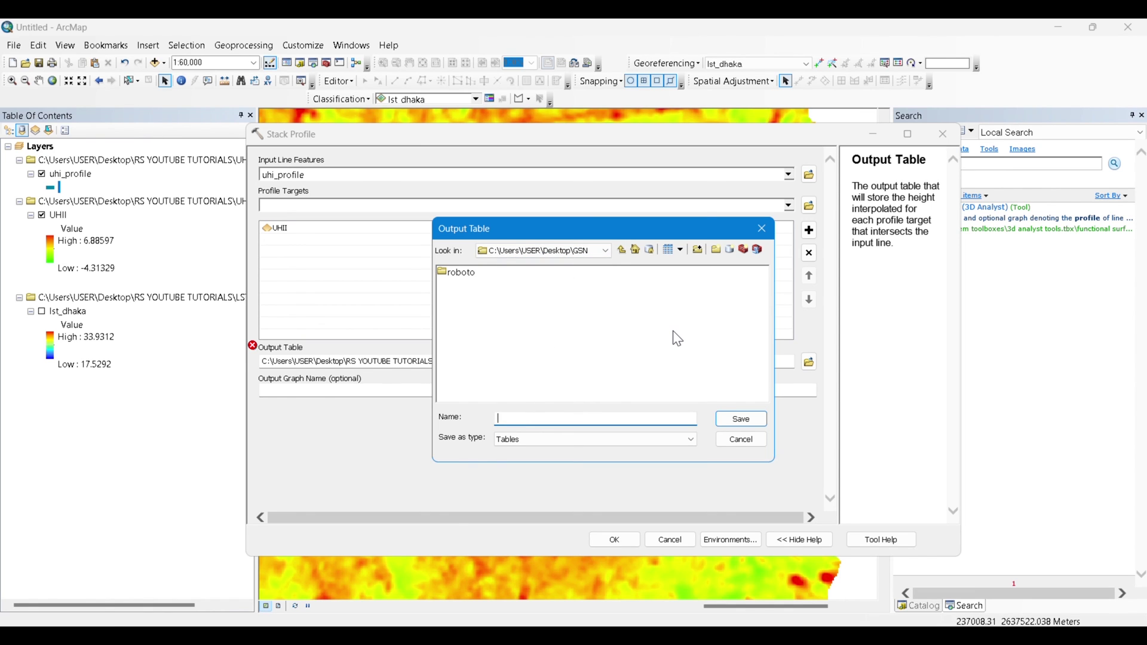
pyautogui.write('profile')
pyautogui.click(744, 422)
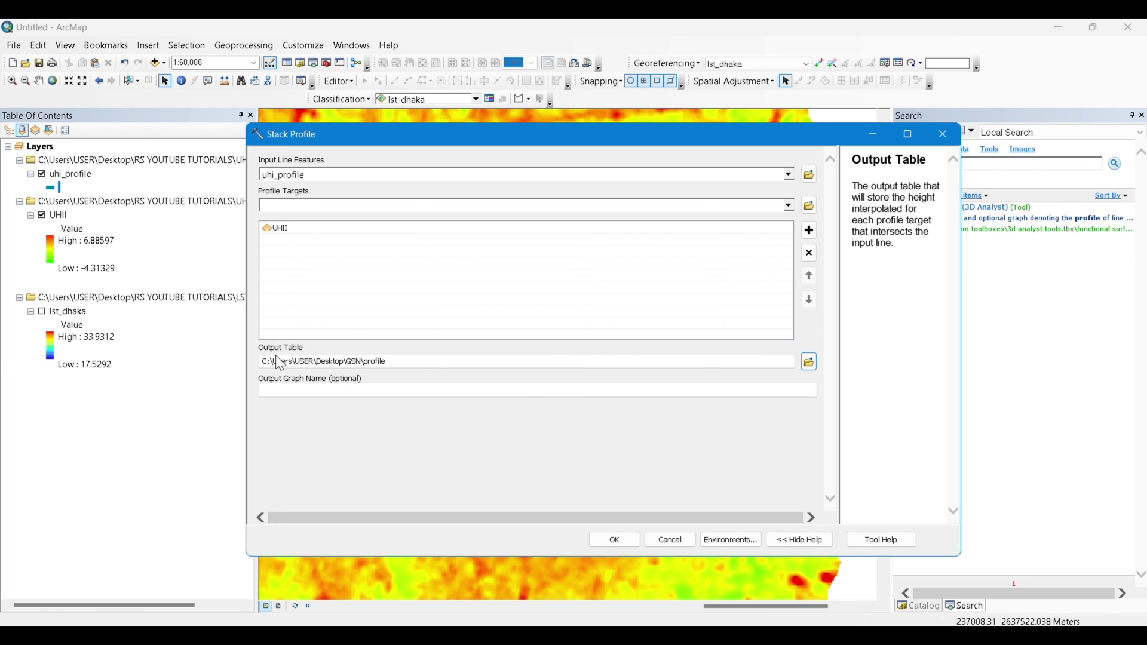
pyautogui.click(730, 390)
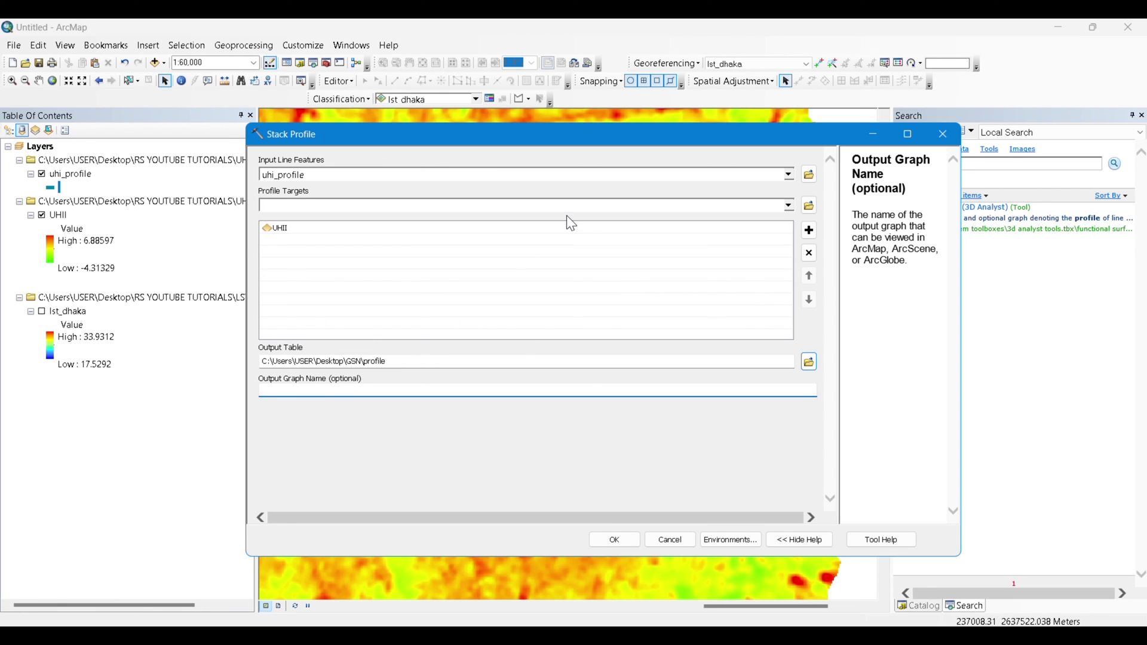
pyautogui.write('UHI_profile')
# - Add UHII to the profile targets again and remove the duplicate entry
pyautogui.click(789, 206)
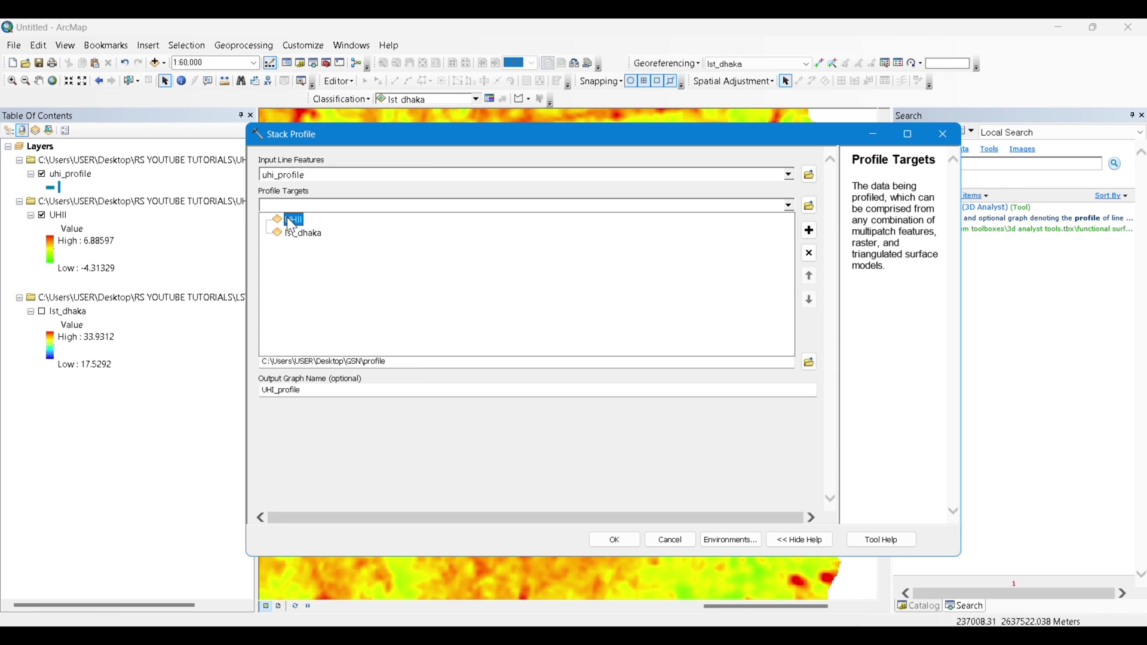
pyautogui.click(294, 221)
pyautogui.click(291, 240)
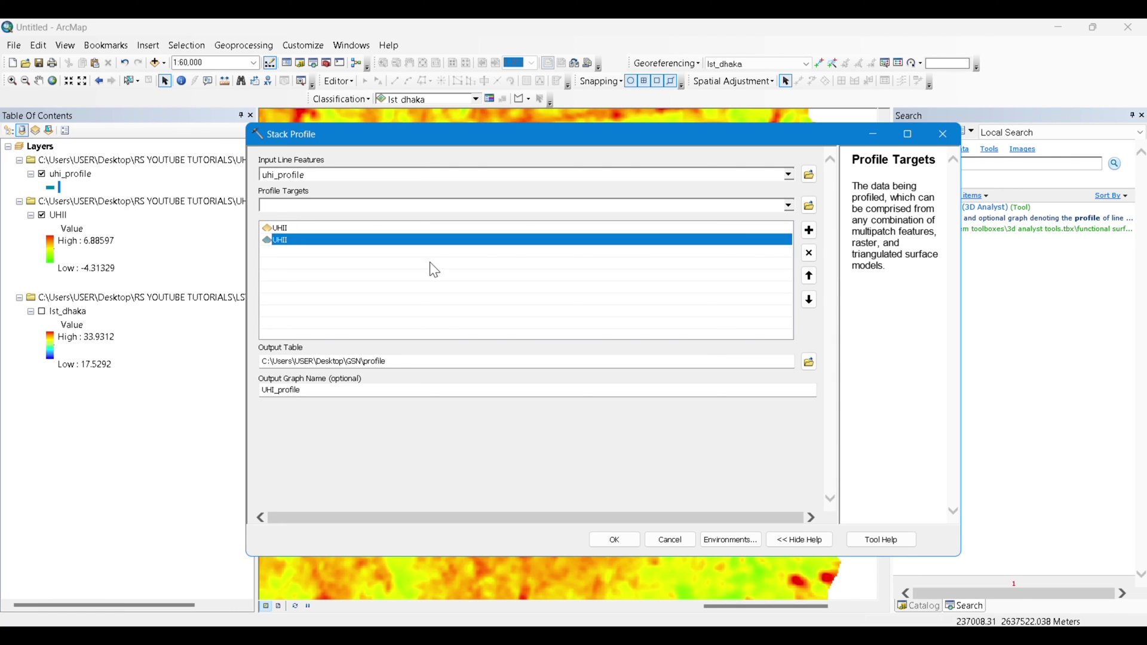
pyautogui.click(810, 253)
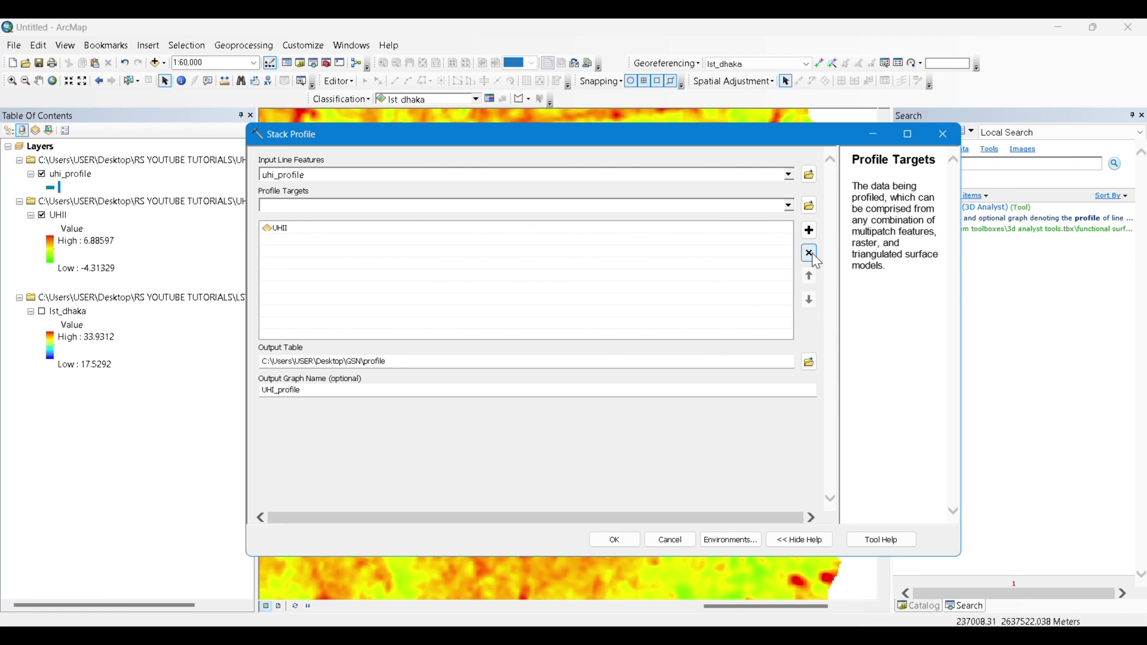
pyautogui.click(789, 206)
pyautogui.click(297, 233)
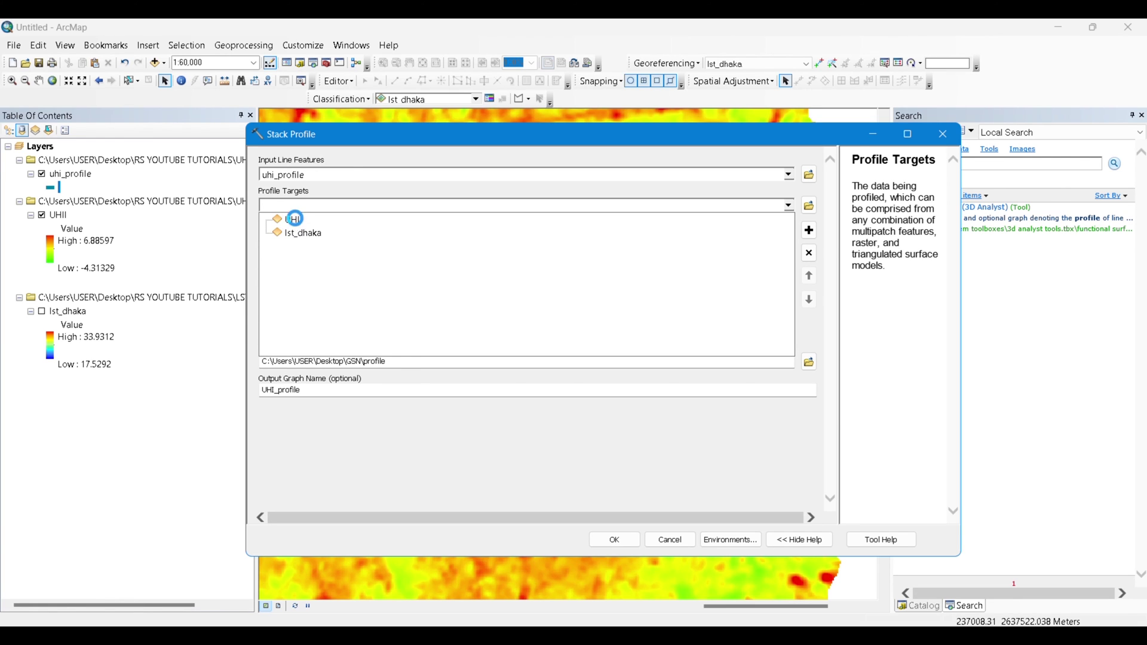
pyautogui.click(295, 220)
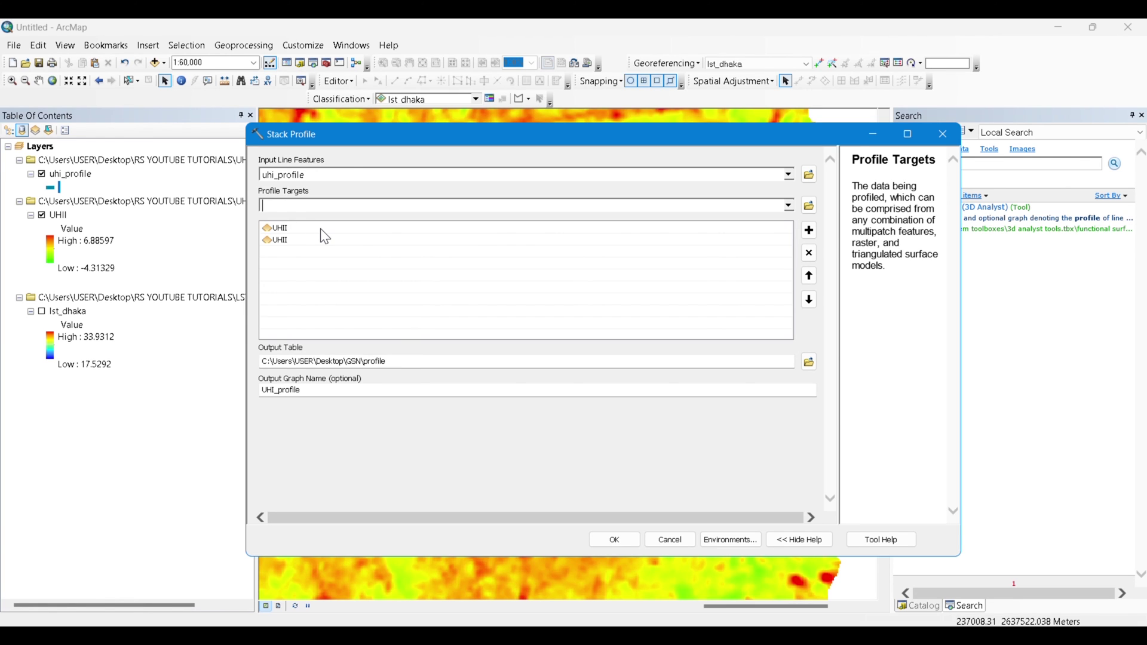
pyautogui.click(290, 240)
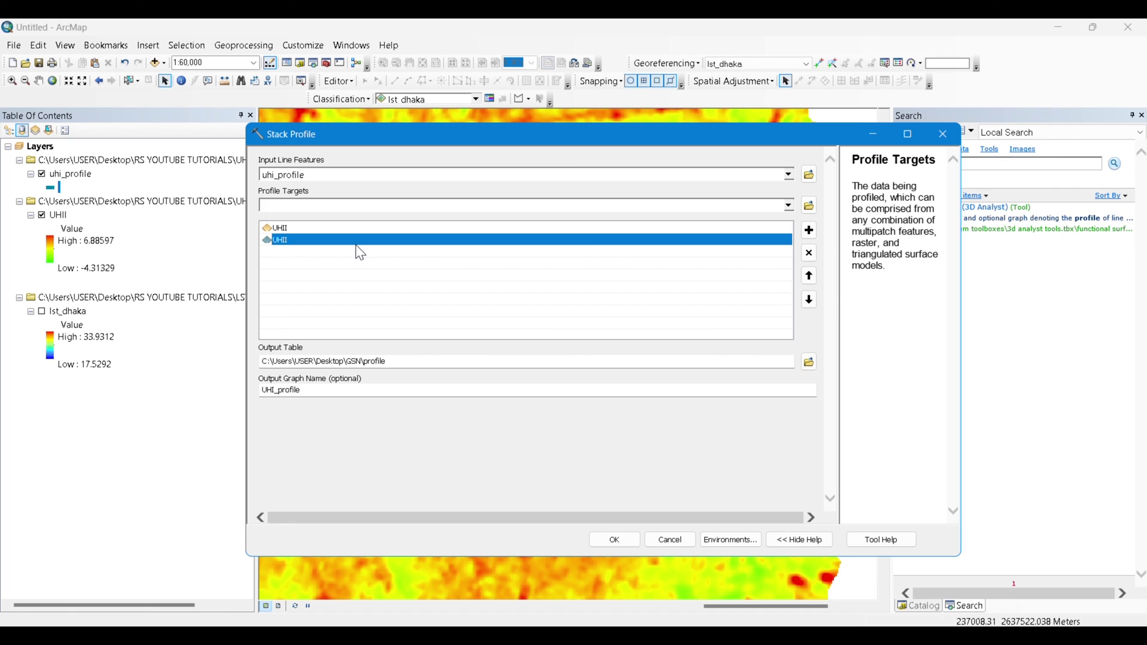
pyautogui.click(810, 254)
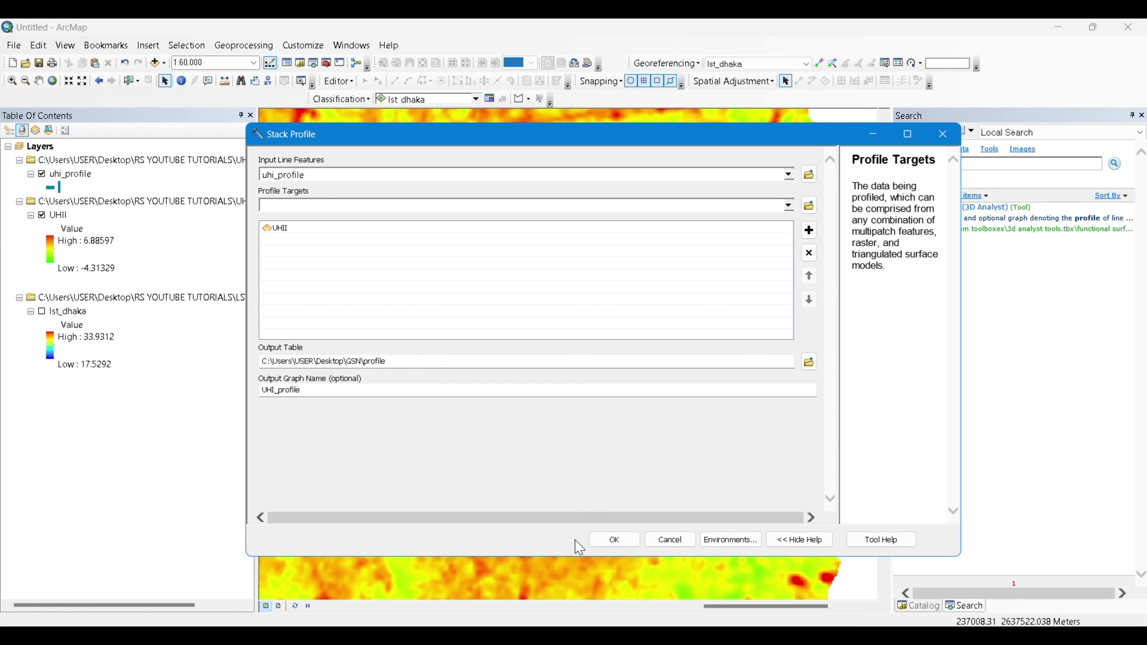
# - Run the Stack Profile tool, and enlarge and reposition the resulting UHI_profile graph window over the map
pyautogui.click(613, 541)
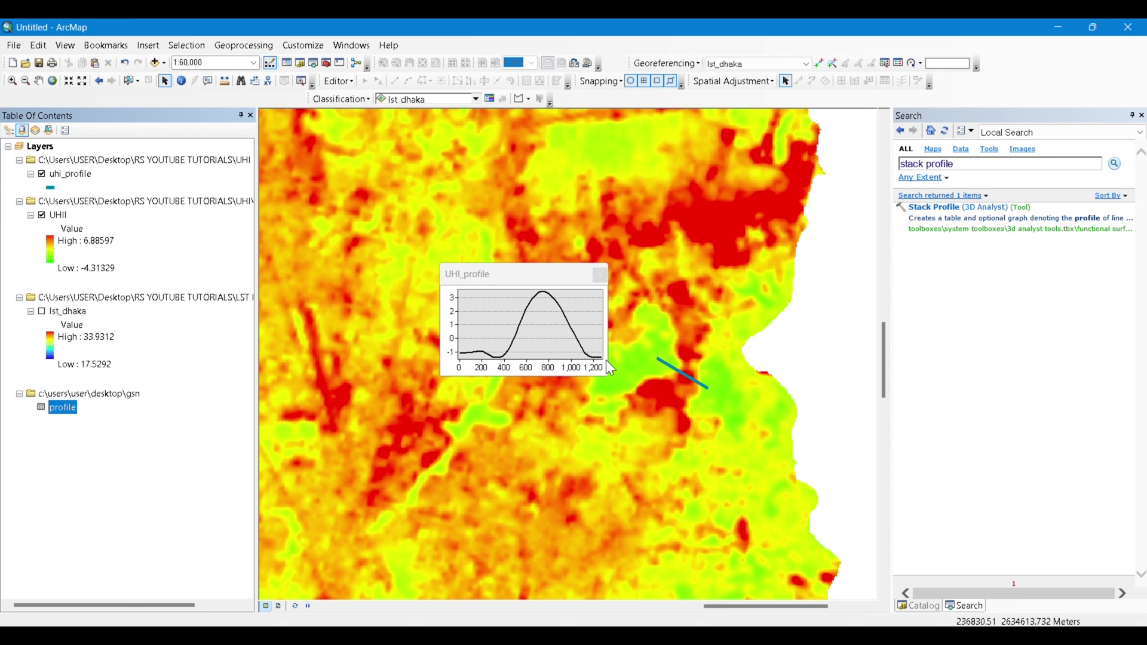
pyautogui.moveTo(608, 380); pyautogui.dragTo(774, 498)
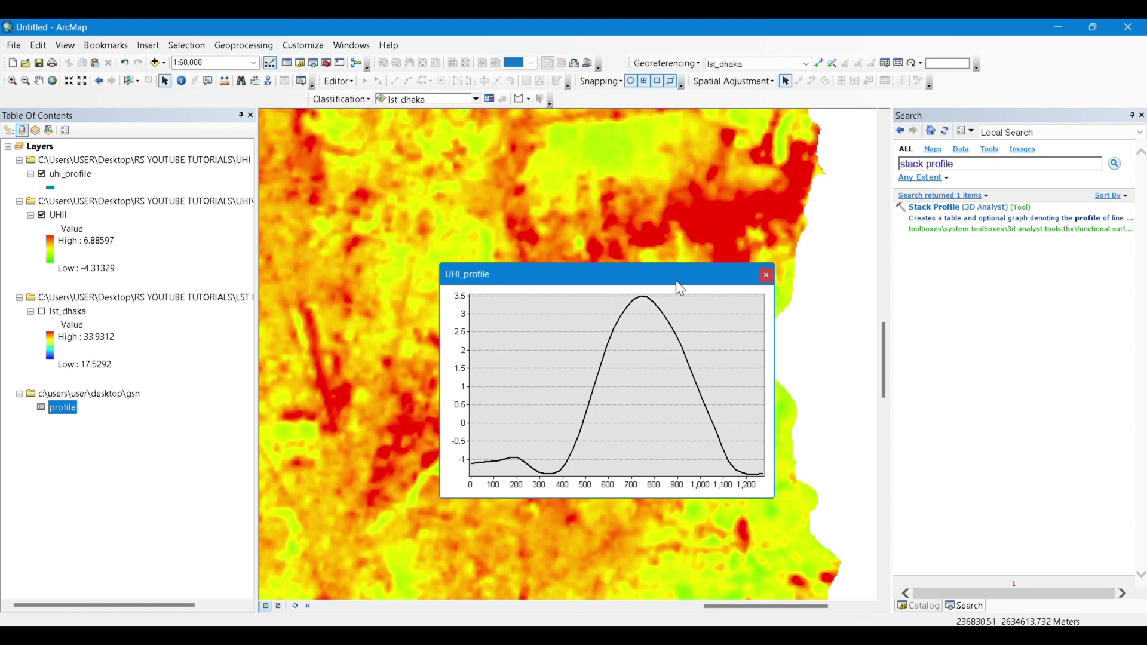
pyautogui.moveTo(677, 282); pyautogui.dragTo(607, 228)
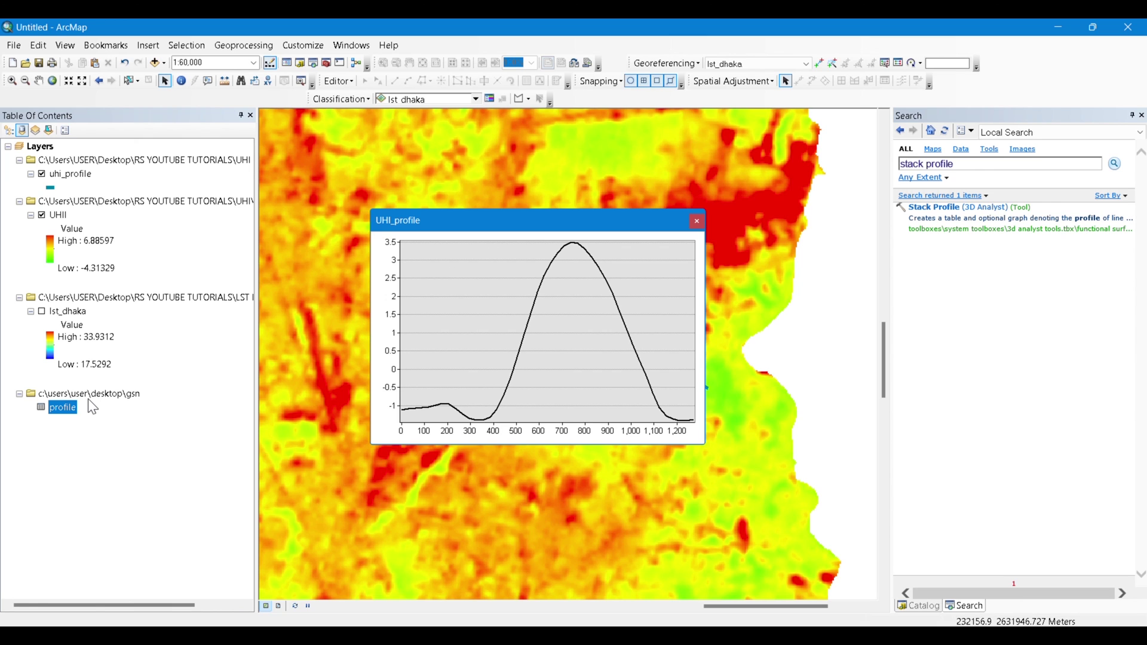
# - Start exporting the UHI_profile graph as a GIF picture with LZW compression
pyautogui.rightClick(479, 218)
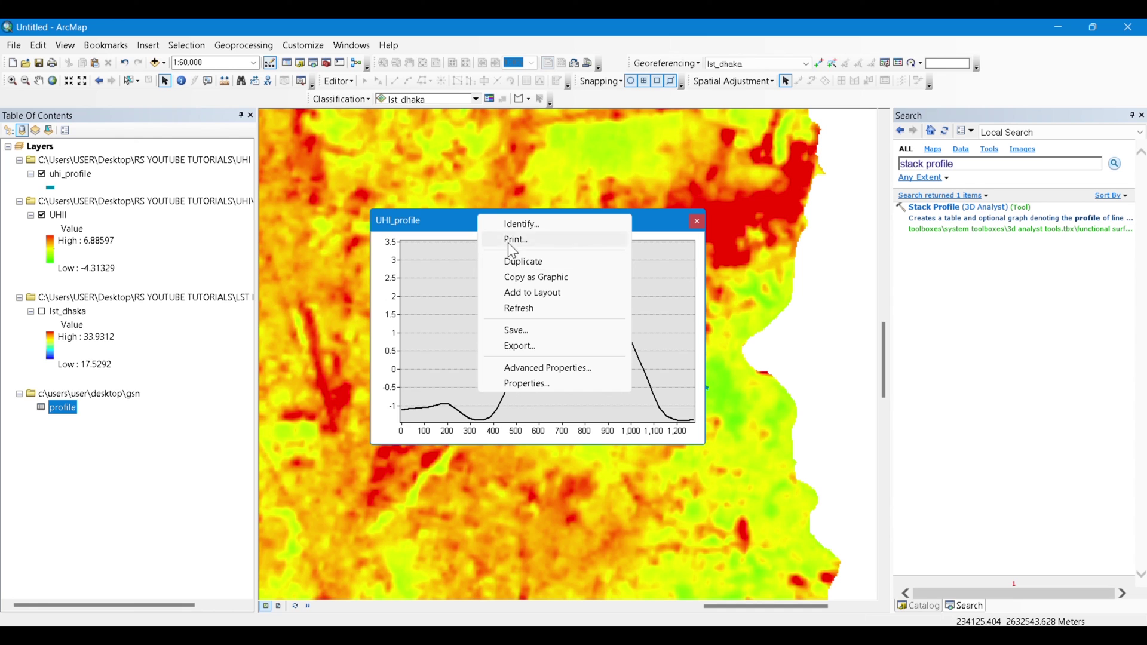
pyautogui.click(536, 345)
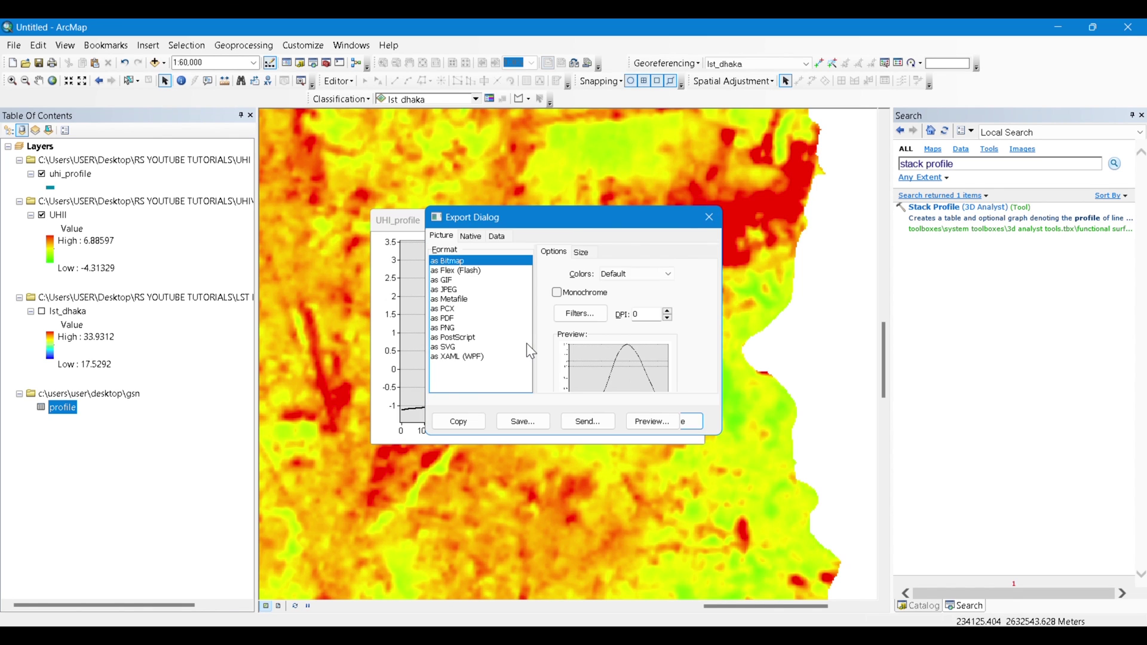
pyautogui.click(467, 281)
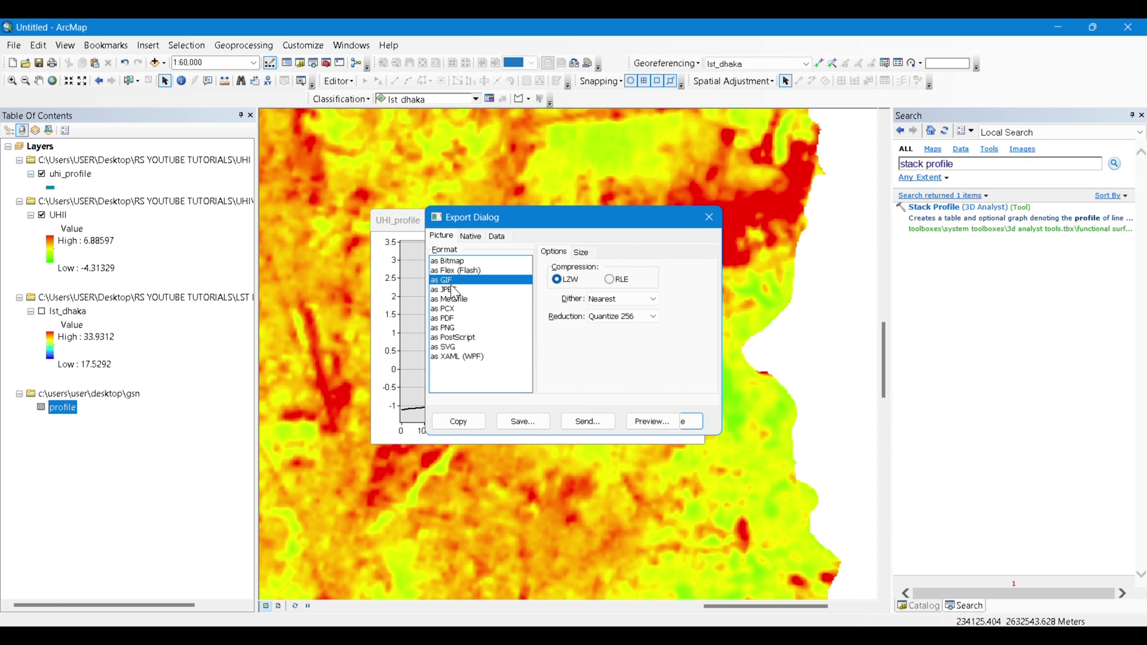
pyautogui.click(535, 422)
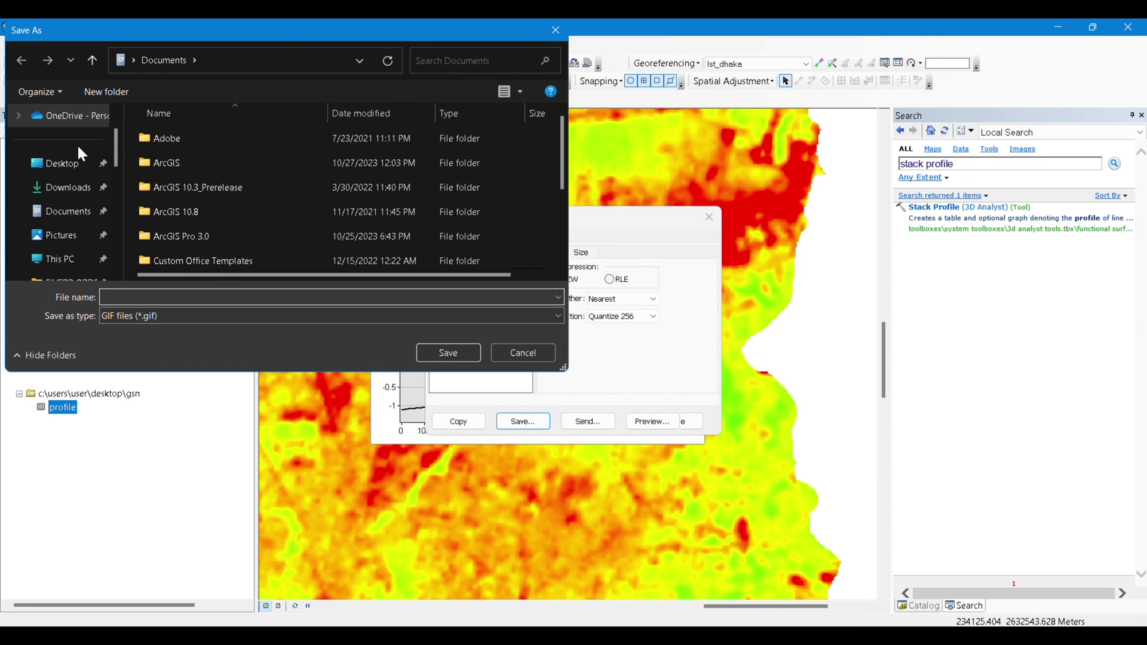
# - Save the exported GIF as UHIGRAPH in the Desktop\RS YOUTUBE TUTORIALS\UHI folder
pyautogui.click(56, 162)
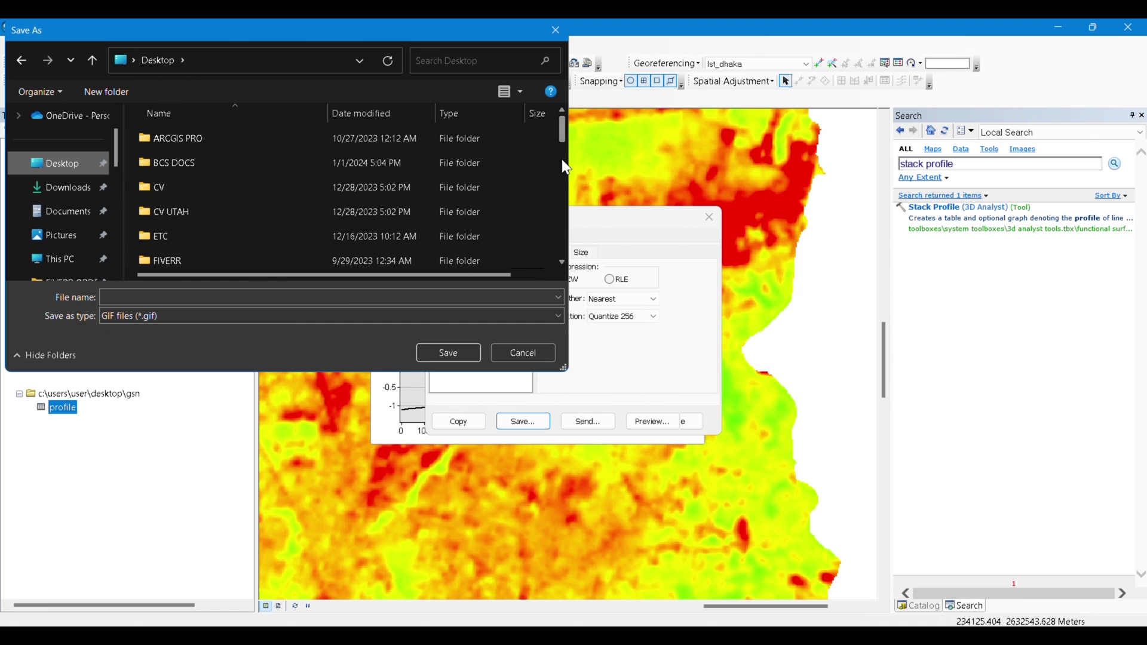
pyautogui.scroll(-3, 562, 133)
pyautogui.doubleClick(281, 213)
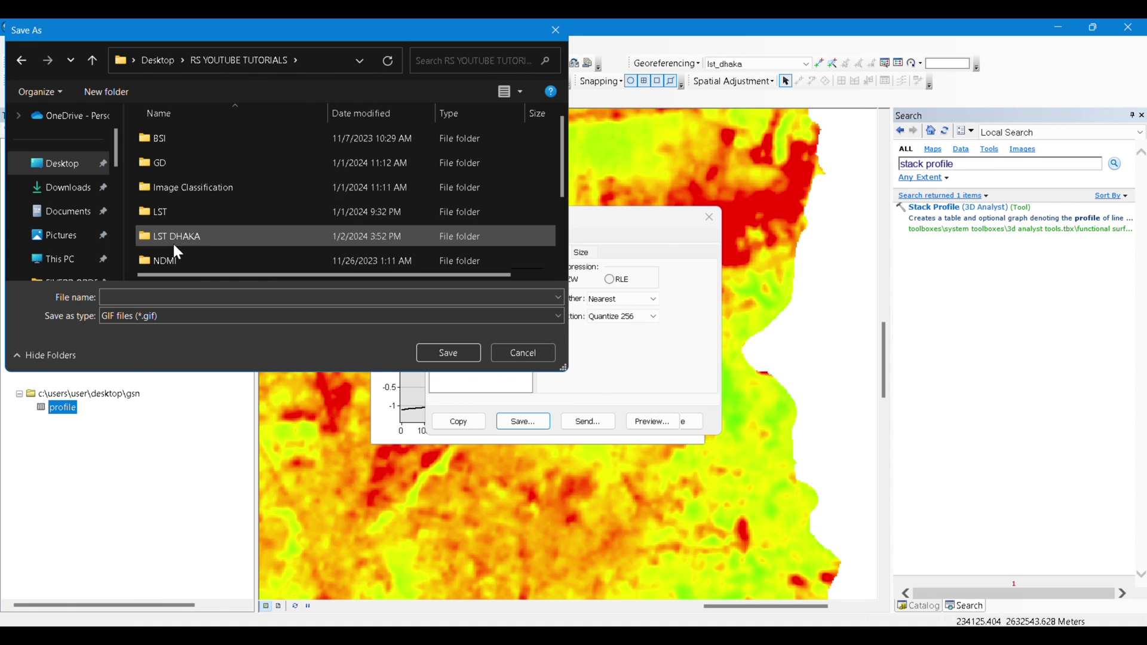
pyautogui.moveTo(563, 150); pyautogui.dragTo(552, 194)
pyautogui.click(306, 233)
pyautogui.doubleClick(306, 233)
pyautogui.click(126, 297)
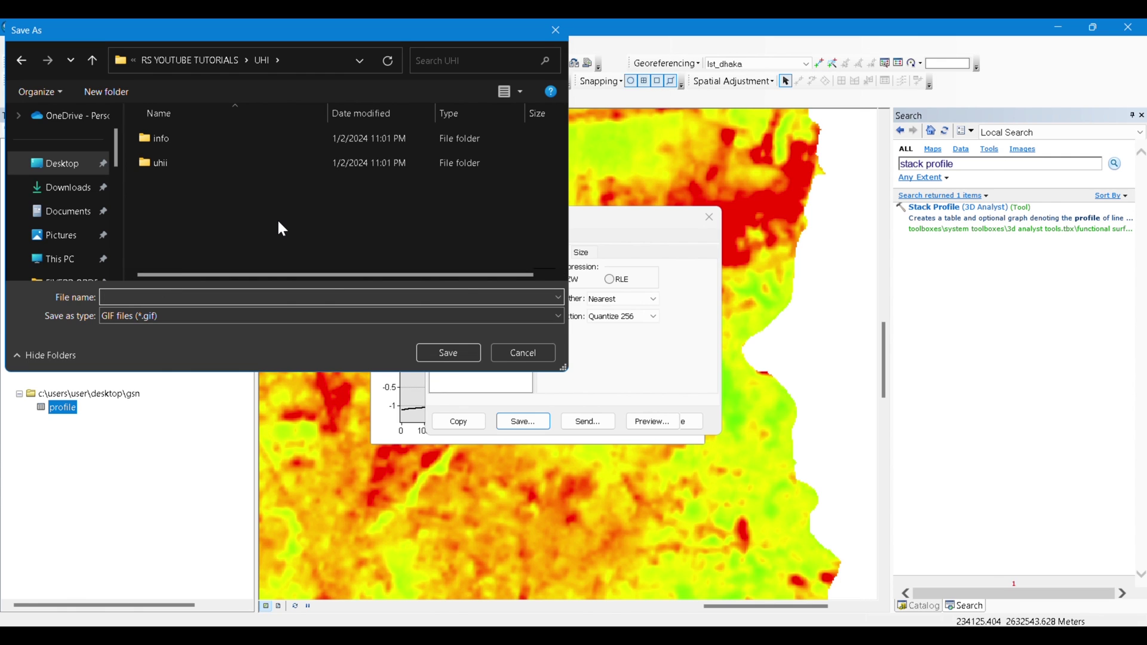
pyautogui.write('UHI')
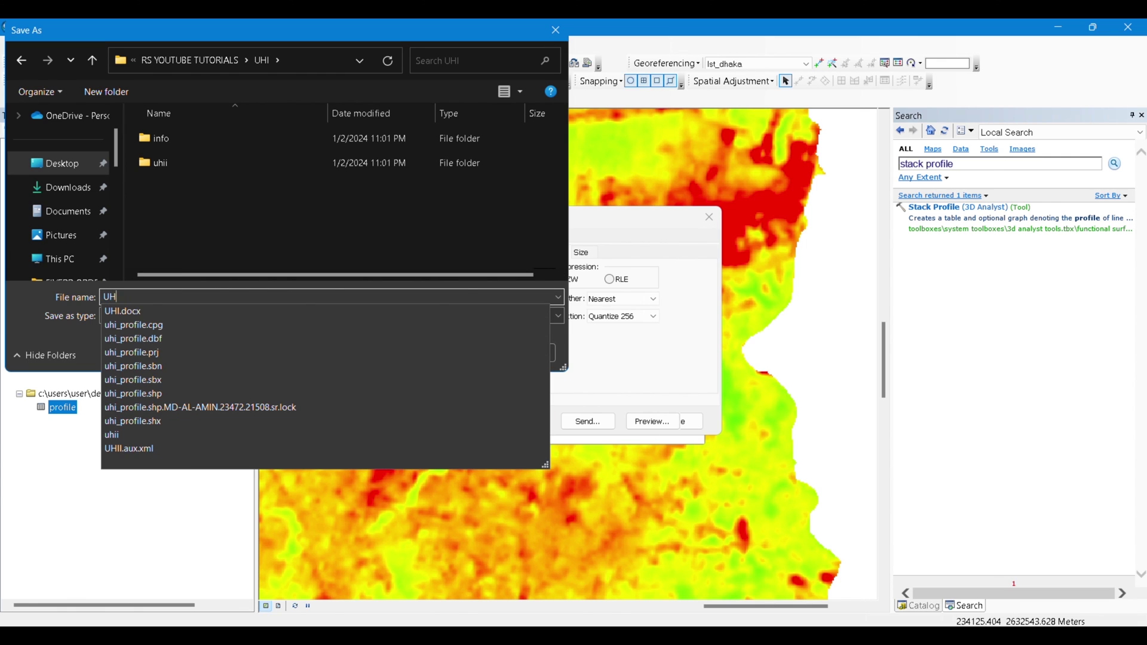
pyautogui.write('GRAPH')
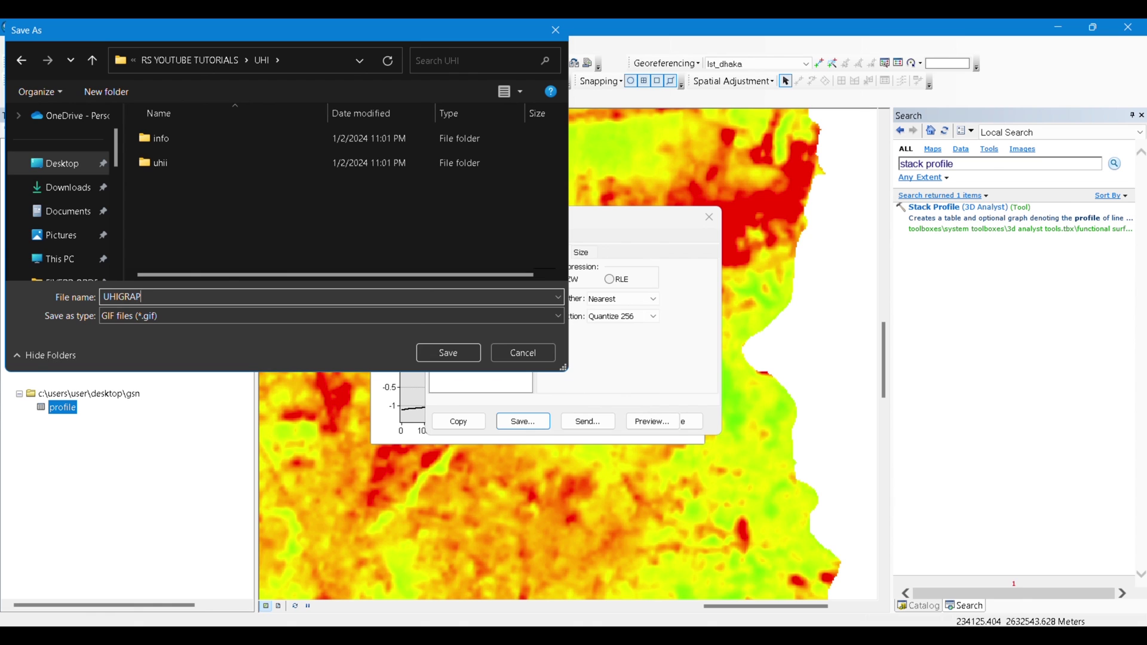
pyautogui.click(448, 353)
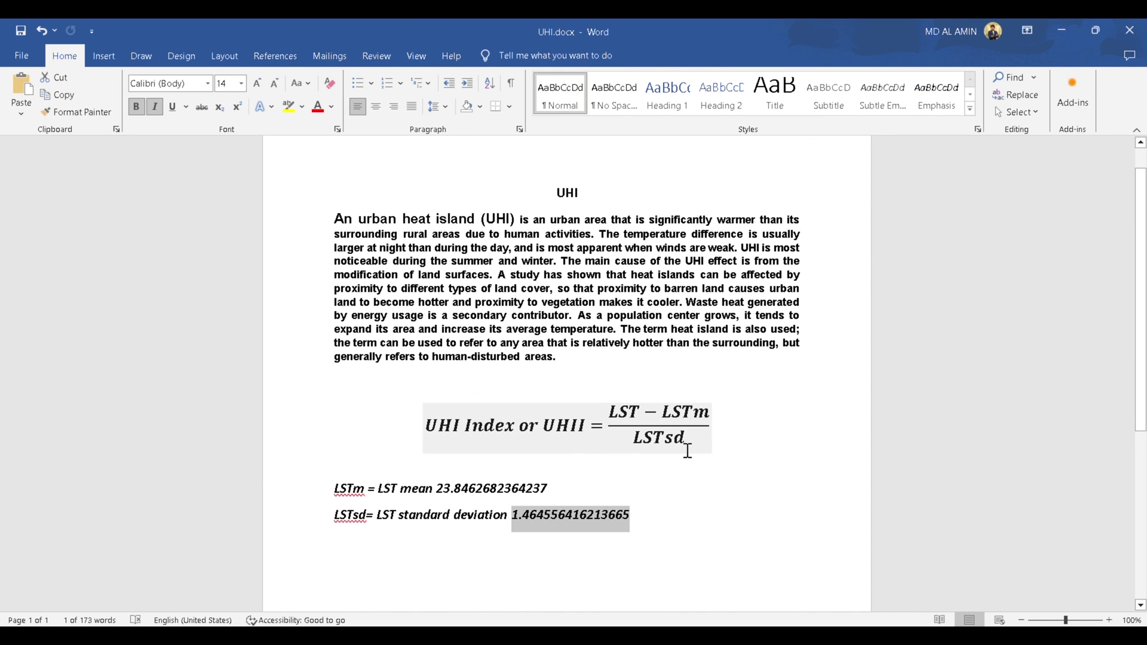
# - Switch to the UHI folder in File Explorer, view the exported UHIGRAPH.gif and minimize the image viewer
pyautogui.moveTo(542, 637)
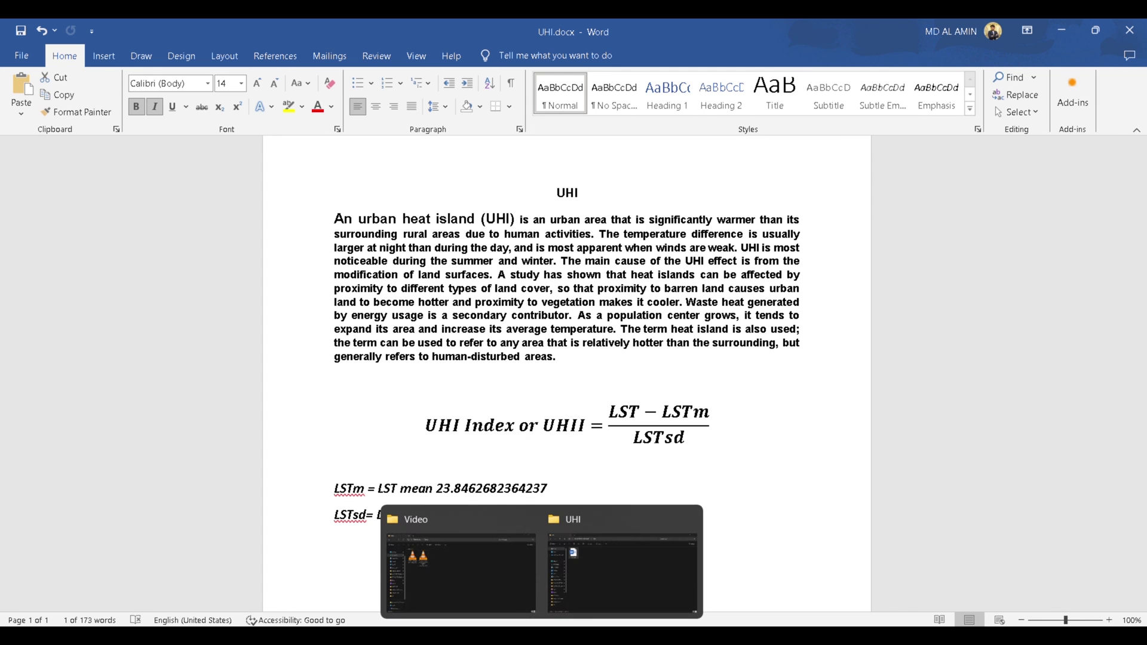
pyautogui.click(589, 555)
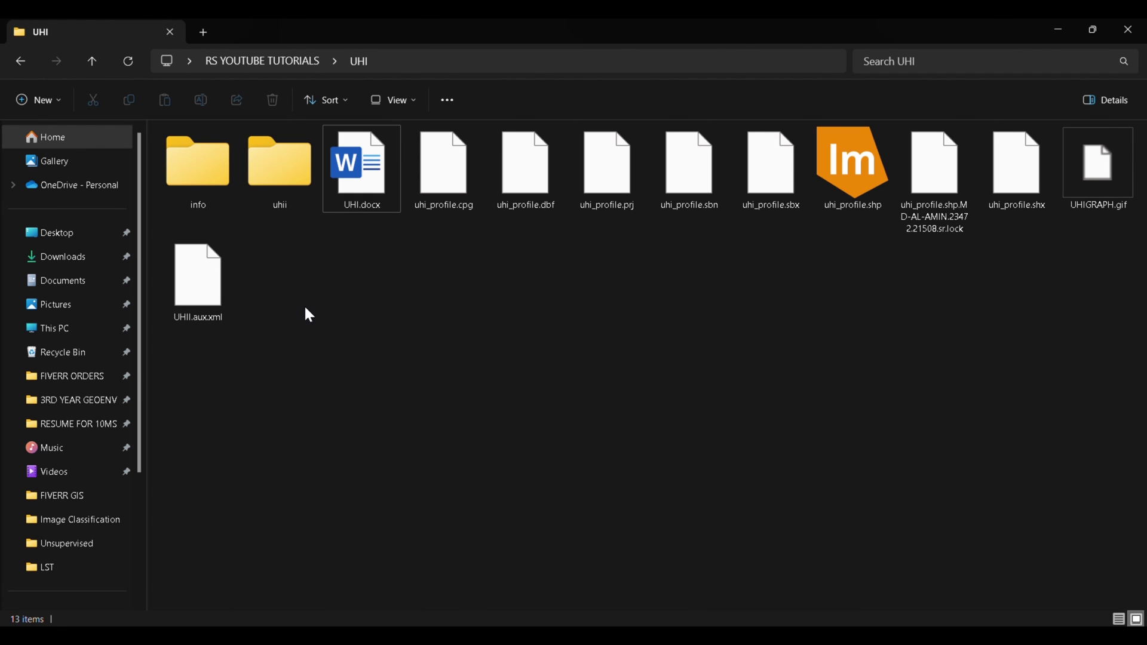
pyautogui.doubleClick(1084, 173)
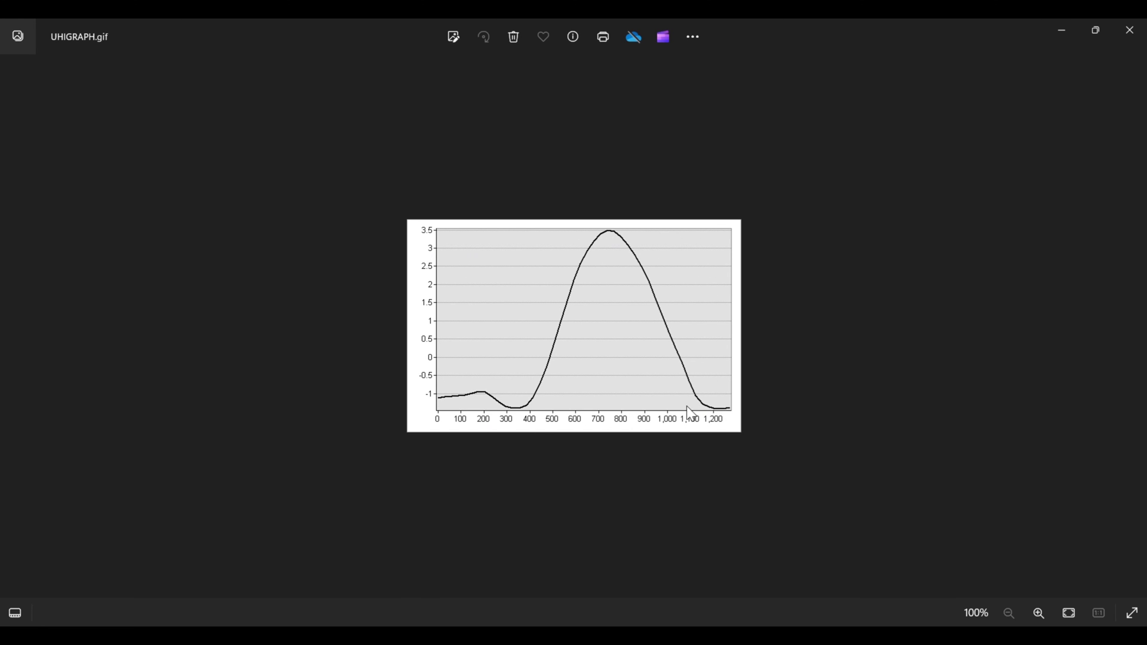
pyautogui.click(1060, 35)
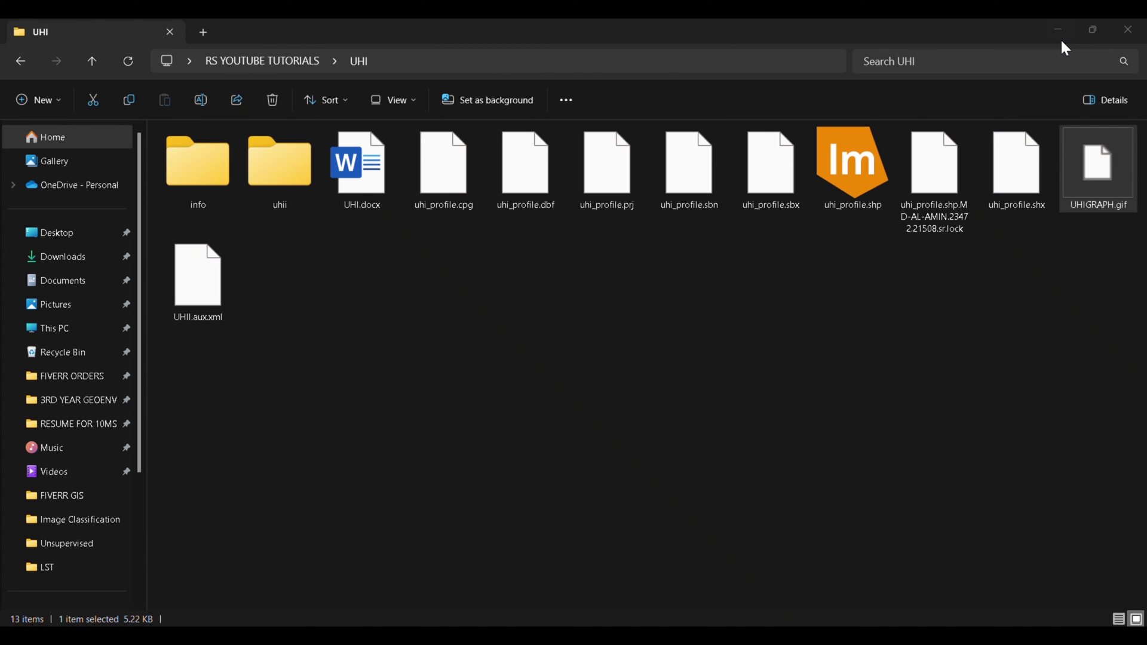